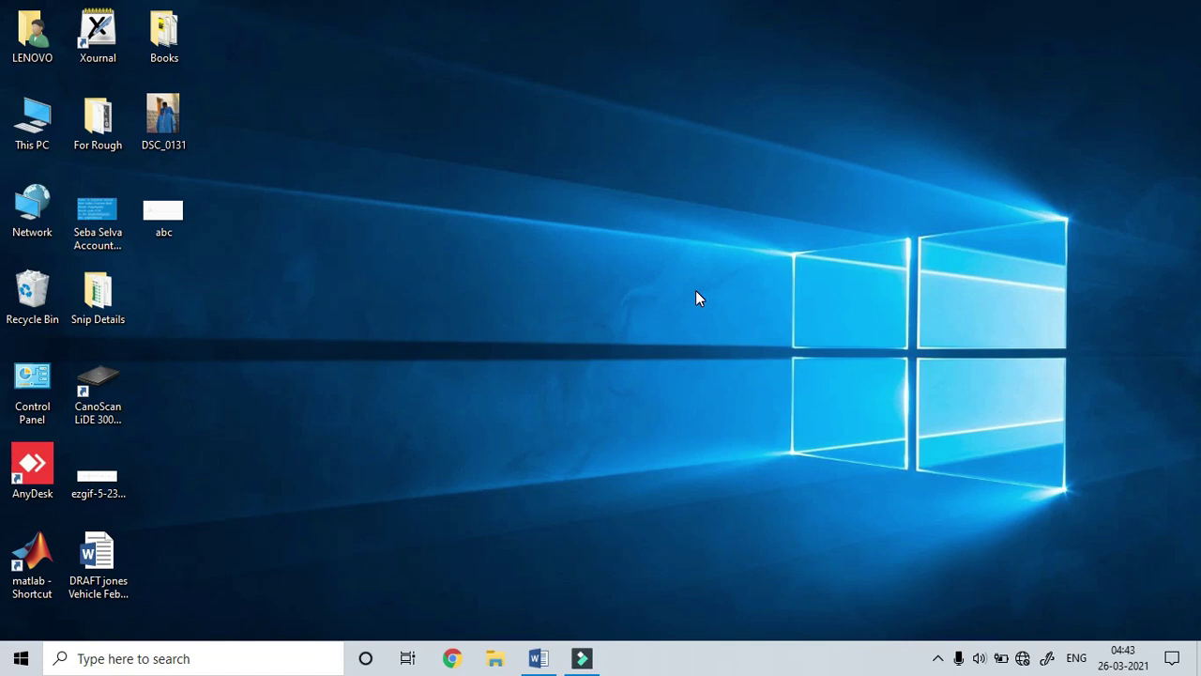
Switch to the blank Word document and insert an equation reading sin (x) on its first line
{"action": "left_click", "coordinate": [538, 658]}
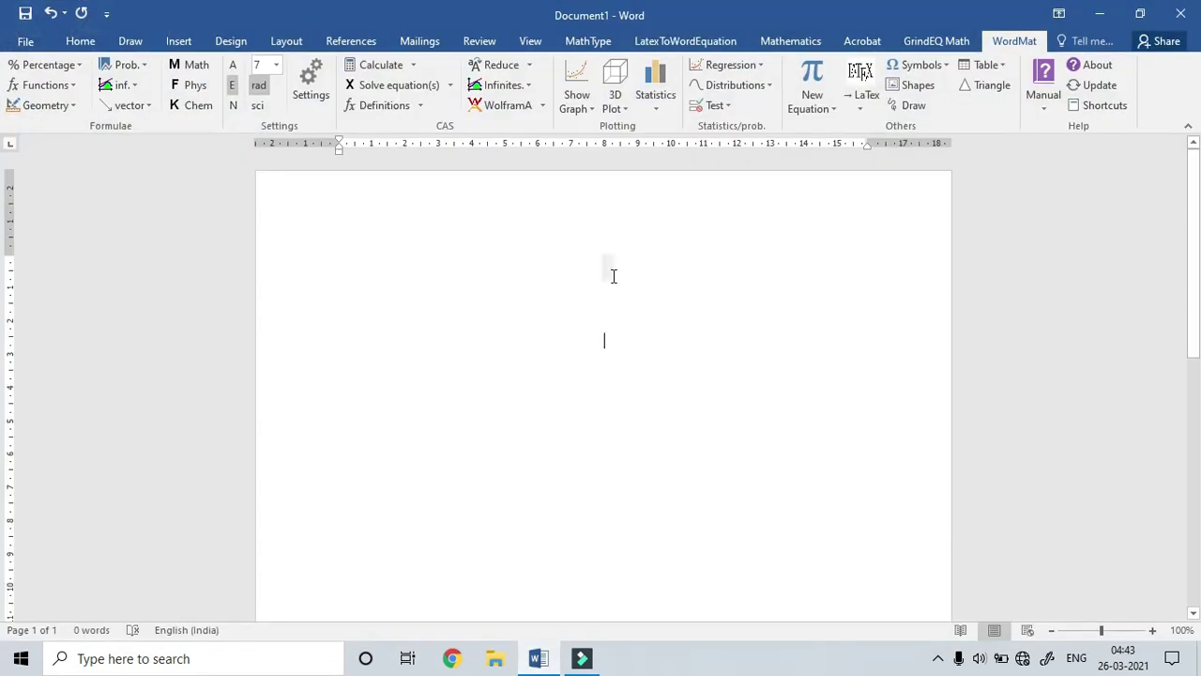
{"action": "key", "text": "ctrl+l"}
{"action": "left_click", "coordinate": [612, 276]}
{"action": "key", "text": "alt+equal"}
{"action": "key", "text": "ctrl+z"}
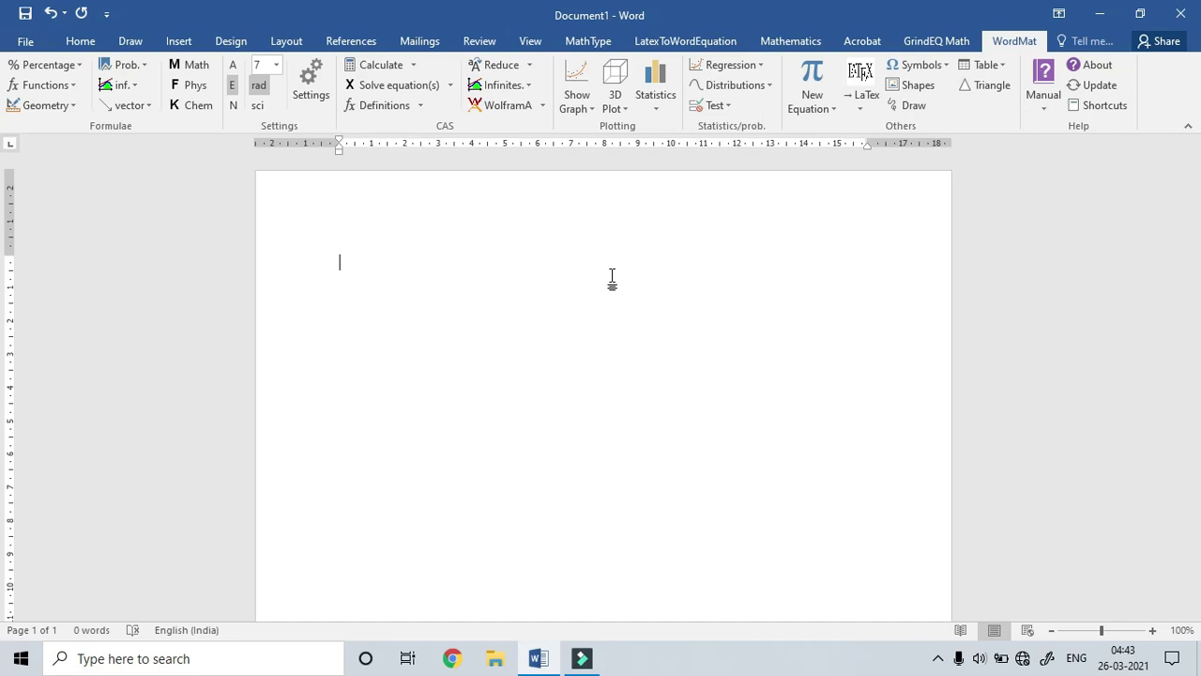
{"action": "key", "text": "alt+equal"}
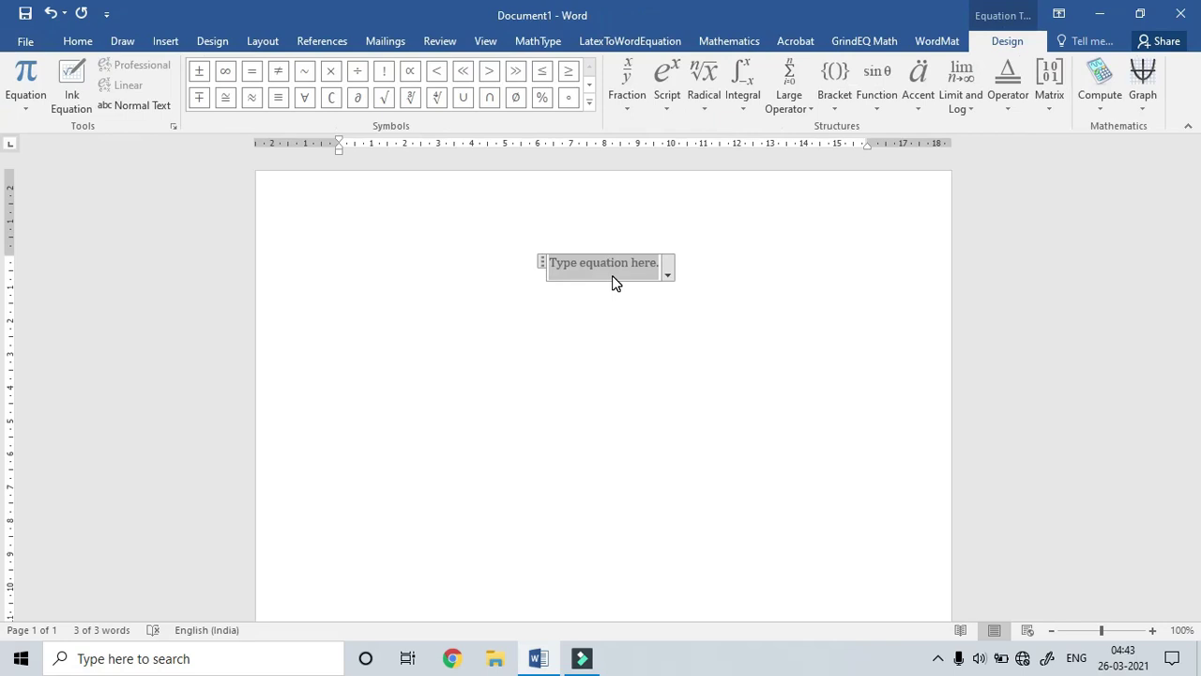
{"action": "type", "text": "sin (x)"}
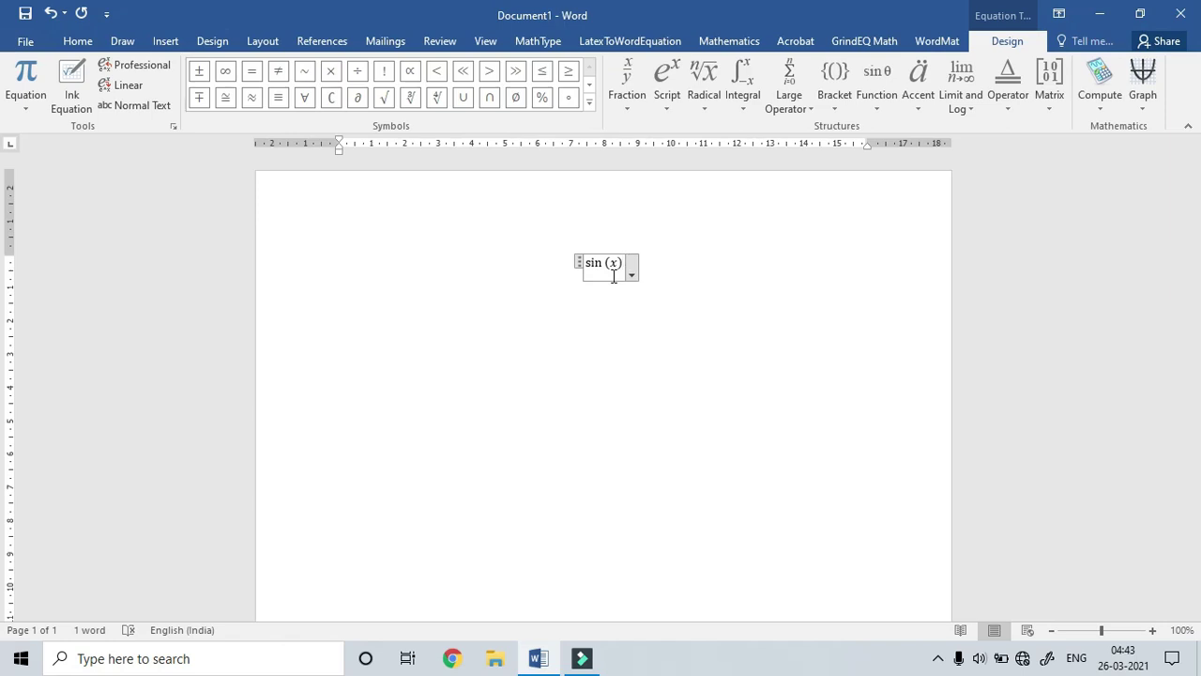
Plot the sin (x) equation in WordMat's 2D plotting from x = -10 to 10 and insert the graph
{"action": "key", "text": "ctrl+a"}
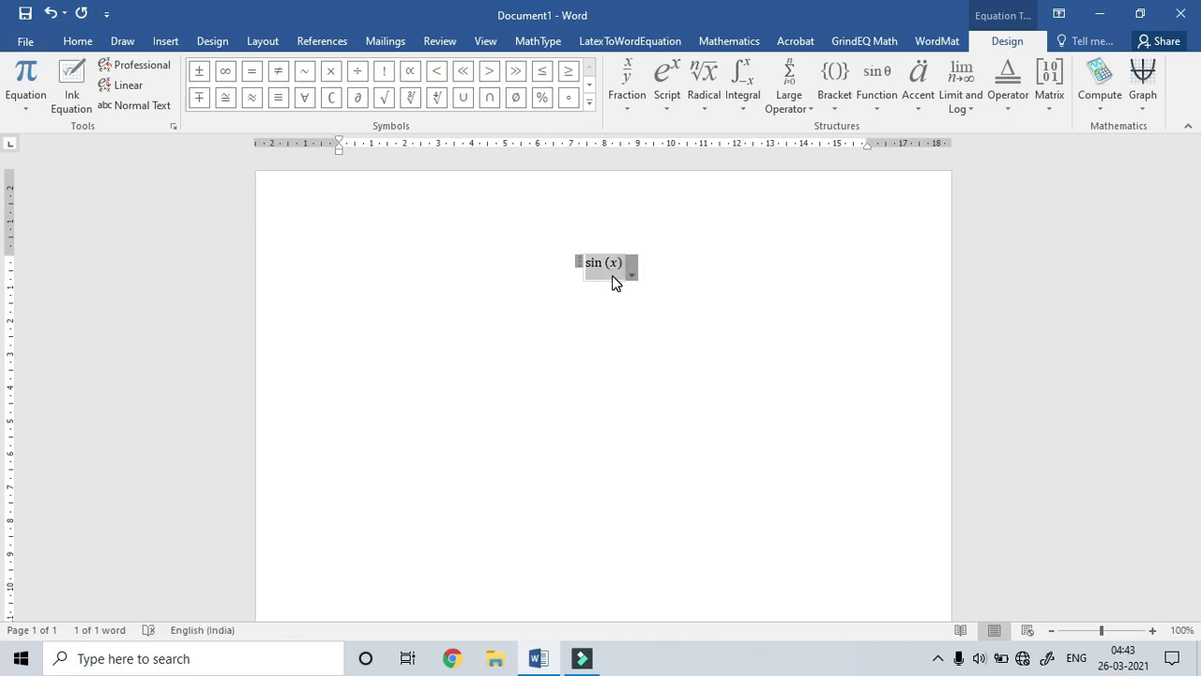
{"action": "key", "text": "alt"}
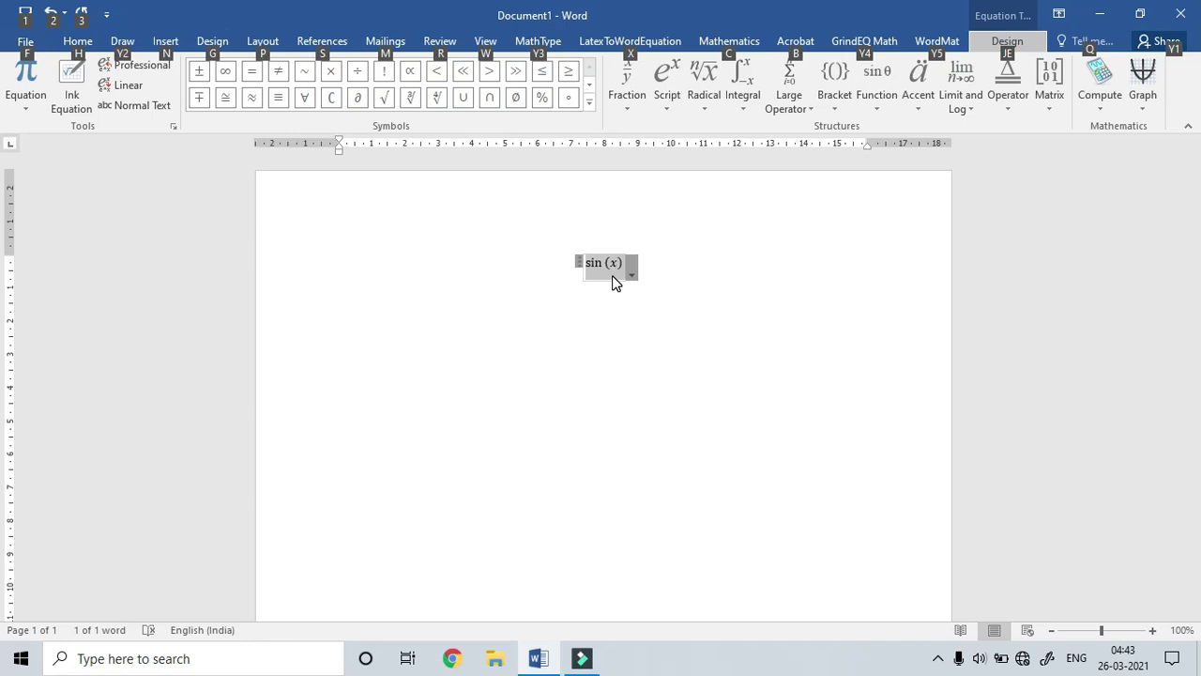
{"action": "key", "text": "Escape"}
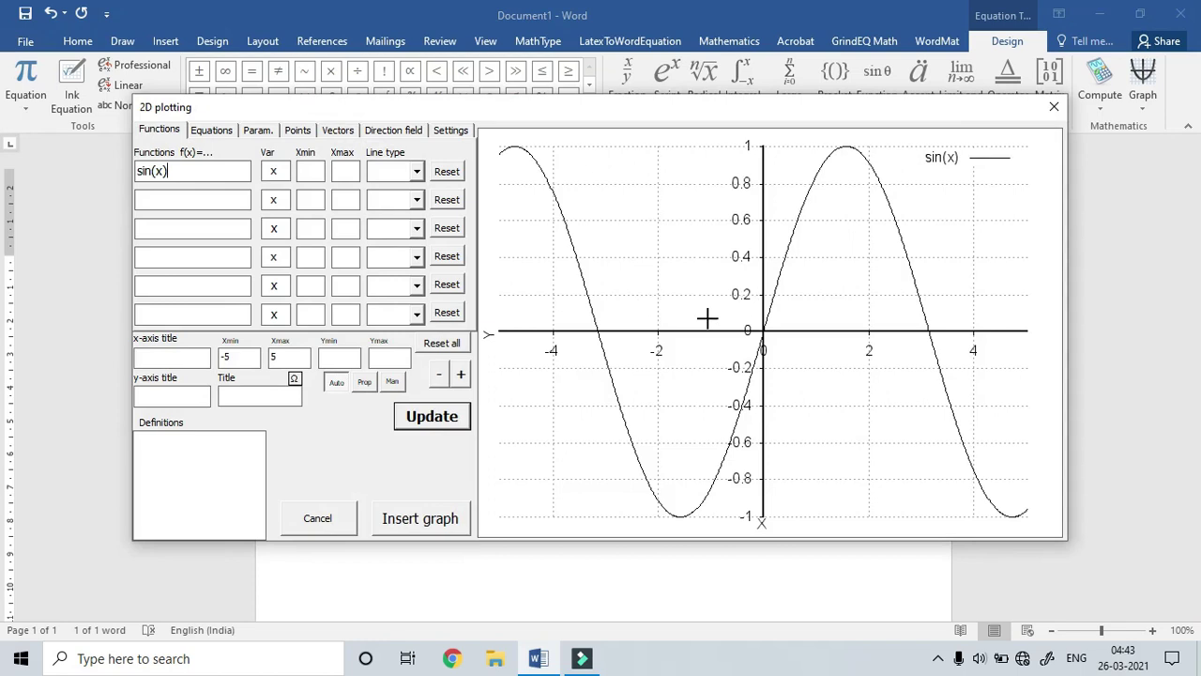
{"action": "left_click", "coordinate": [246, 355]}
{"action": "key", "text": "BackSpace"}
{"action": "type", "text": "10"}
{"action": "key", "text": "Tab"}
{"action": "type", "text": "10"}
{"action": "left_click", "coordinate": [434, 415]}
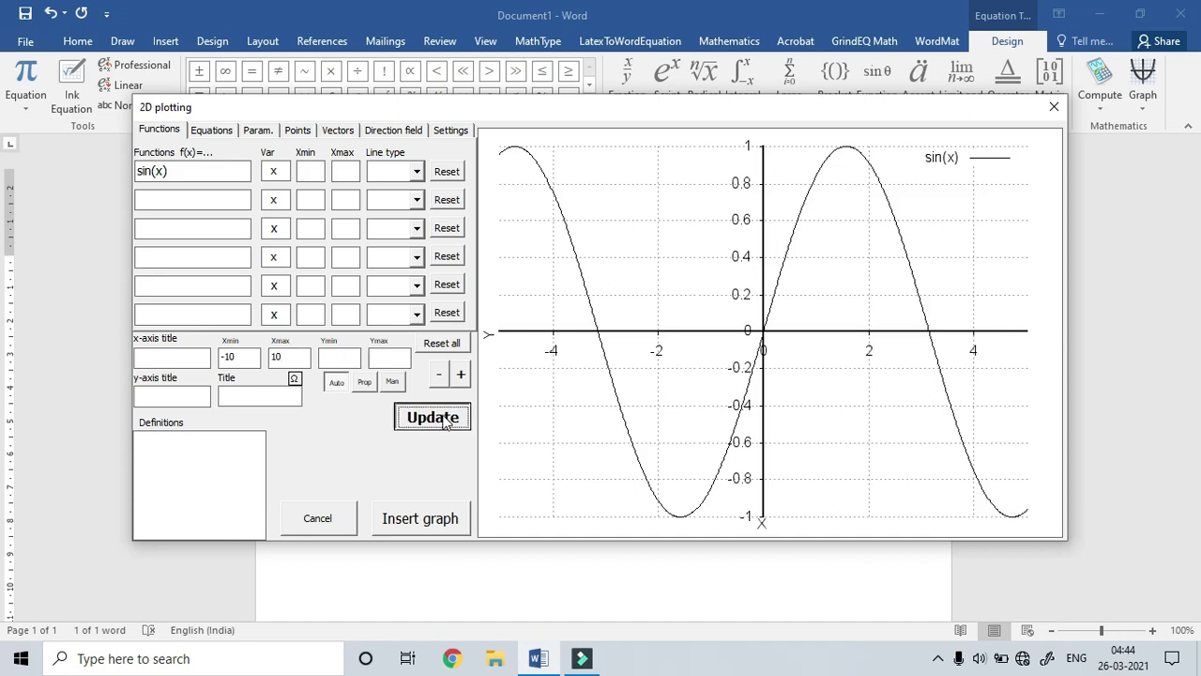
{"action": "left_click", "coordinate": [416, 521]}
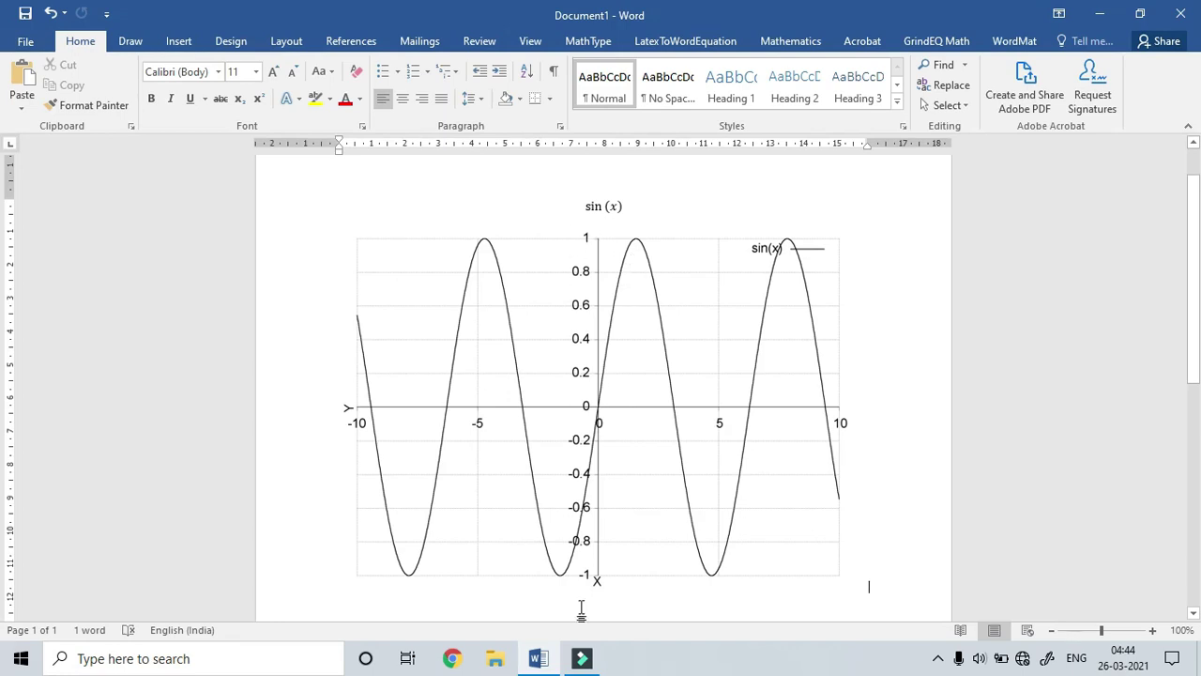
Plot the sin (x) equation in 2D with the Microsoft Mathematics add-in
{"action": "scroll", "coordinate": [654, 528], "scroll_direction": "up", "scroll_amount": 2, "text": "ctrl"}
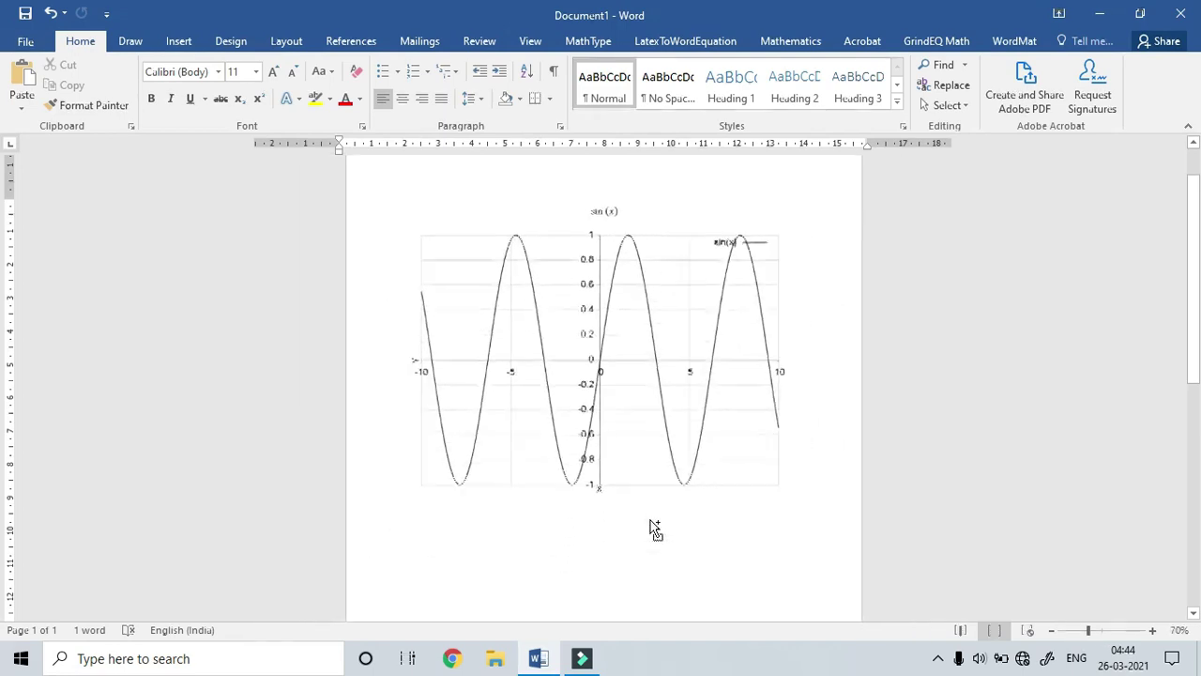
{"action": "scroll", "coordinate": [655, 528], "scroll_direction": "down", "scroll_amount": 3, "text": "ctrl"}
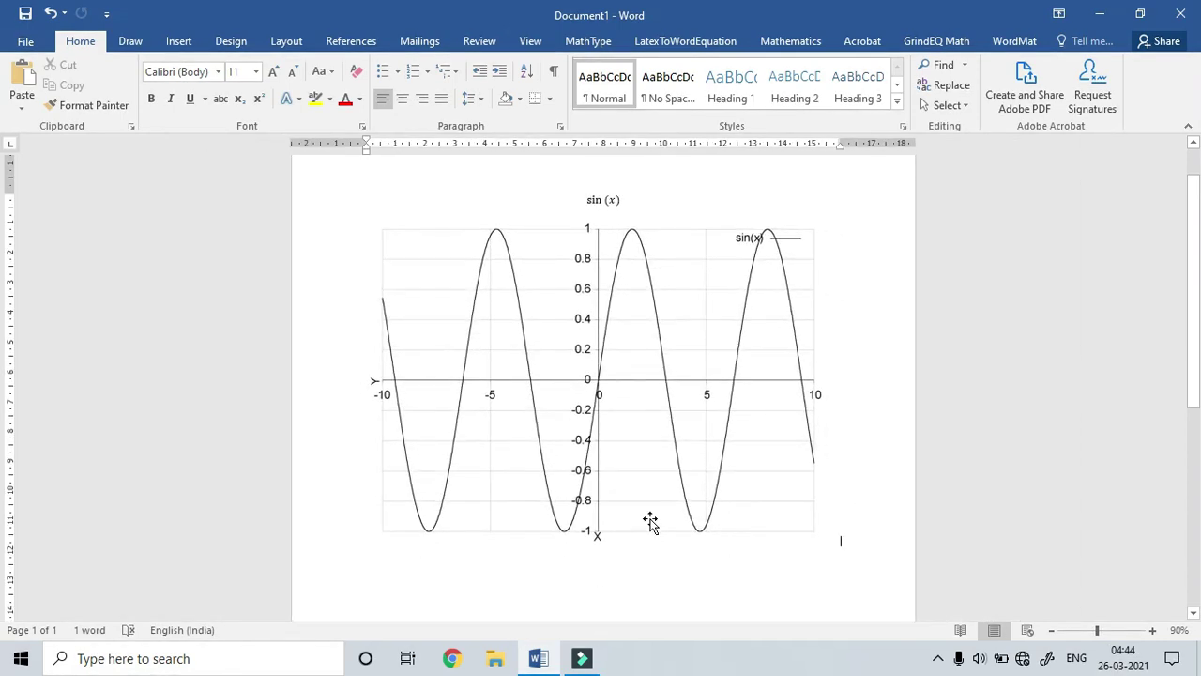
{"action": "scroll", "coordinate": [627, 234], "scroll_direction": "up", "scroll_amount": 2}
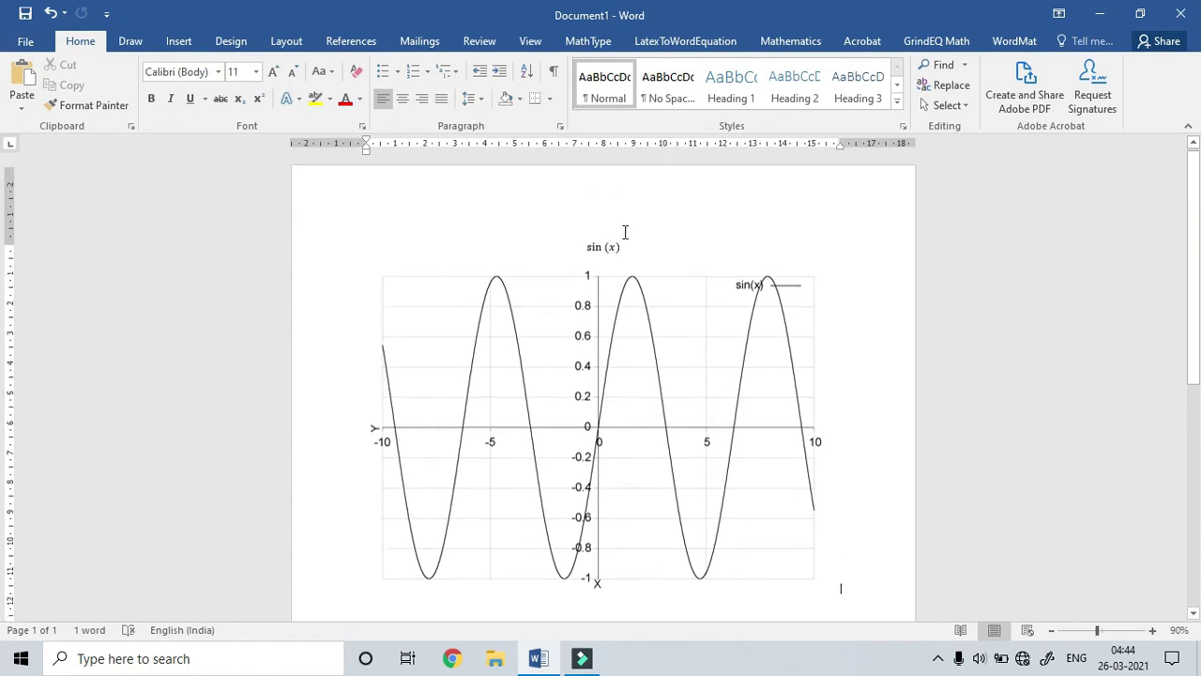
{"action": "left_click", "coordinate": [608, 251]}
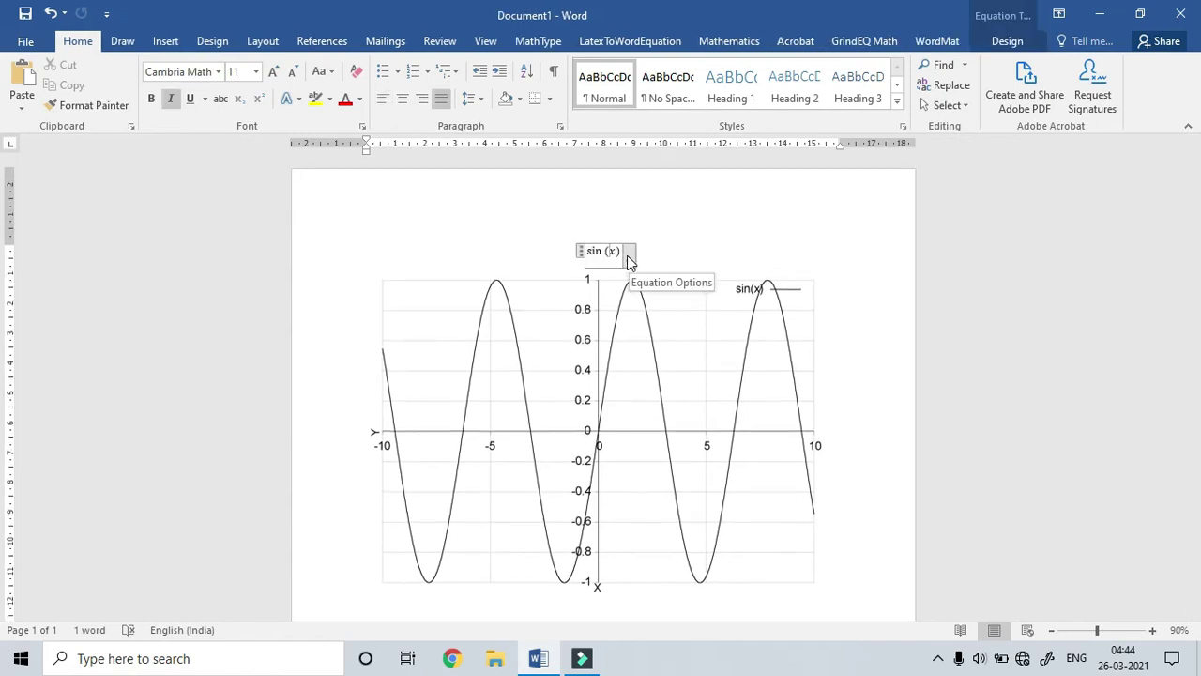
{"action": "left_click", "coordinate": [629, 259]}
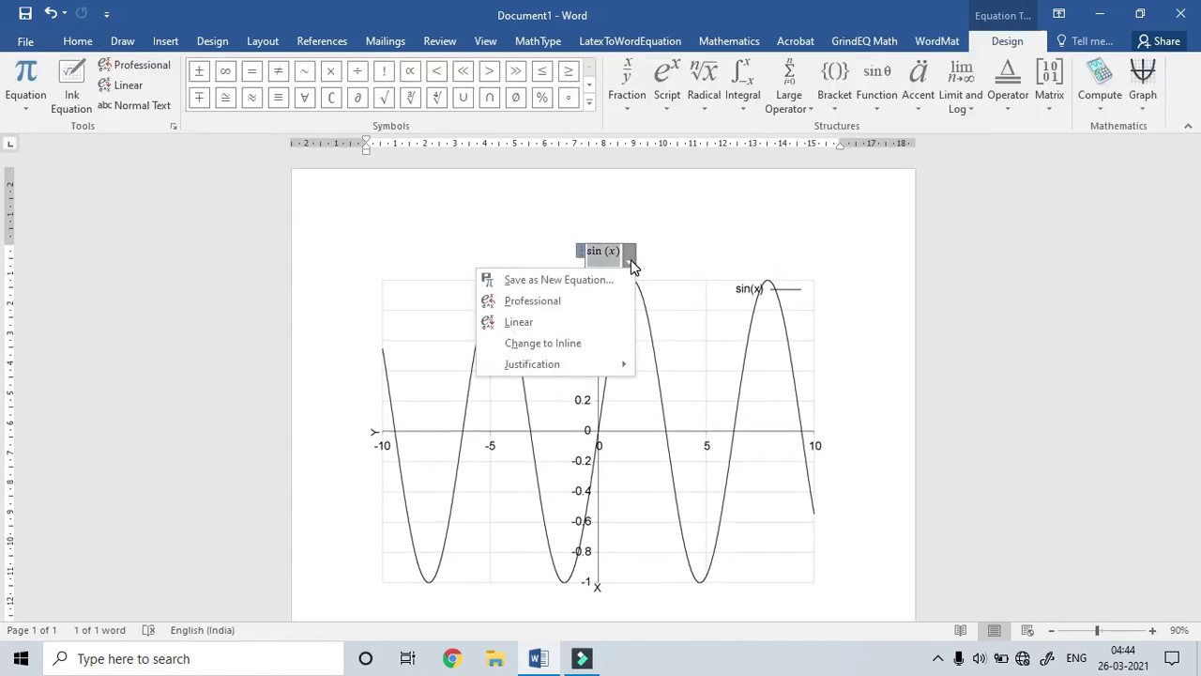
{"action": "left_click", "coordinate": [588, 237]}
{"action": "right_click", "coordinate": [613, 254]}
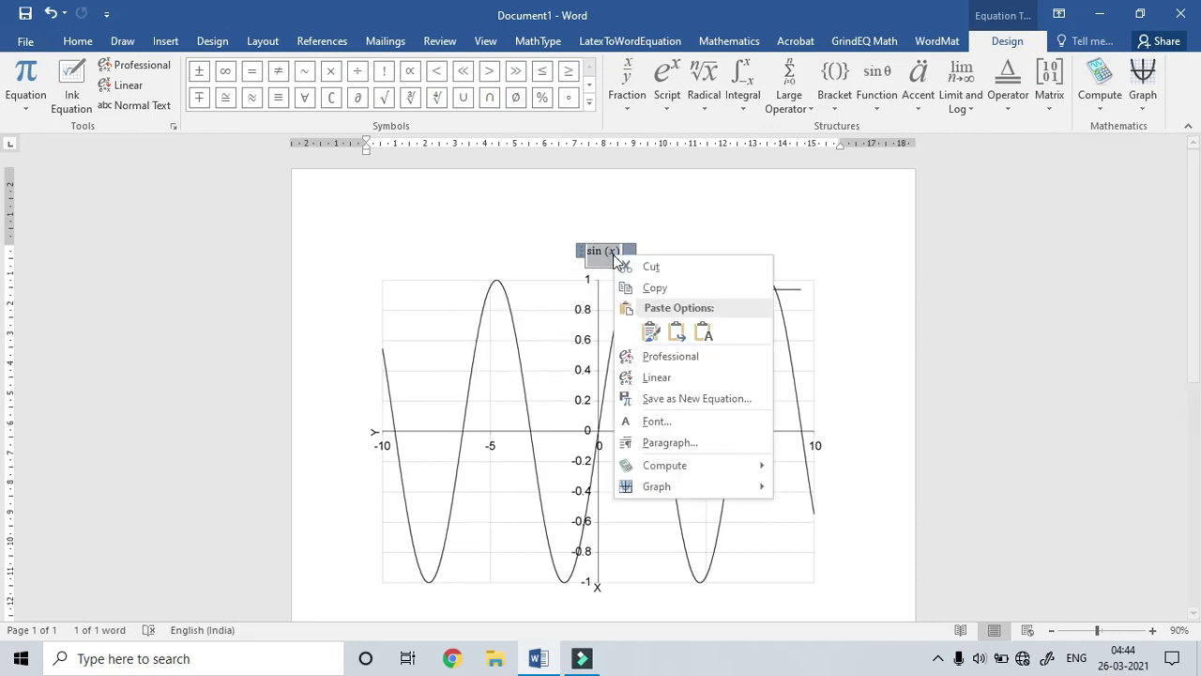
{"action": "mouse_move", "coordinate": [681, 487]}
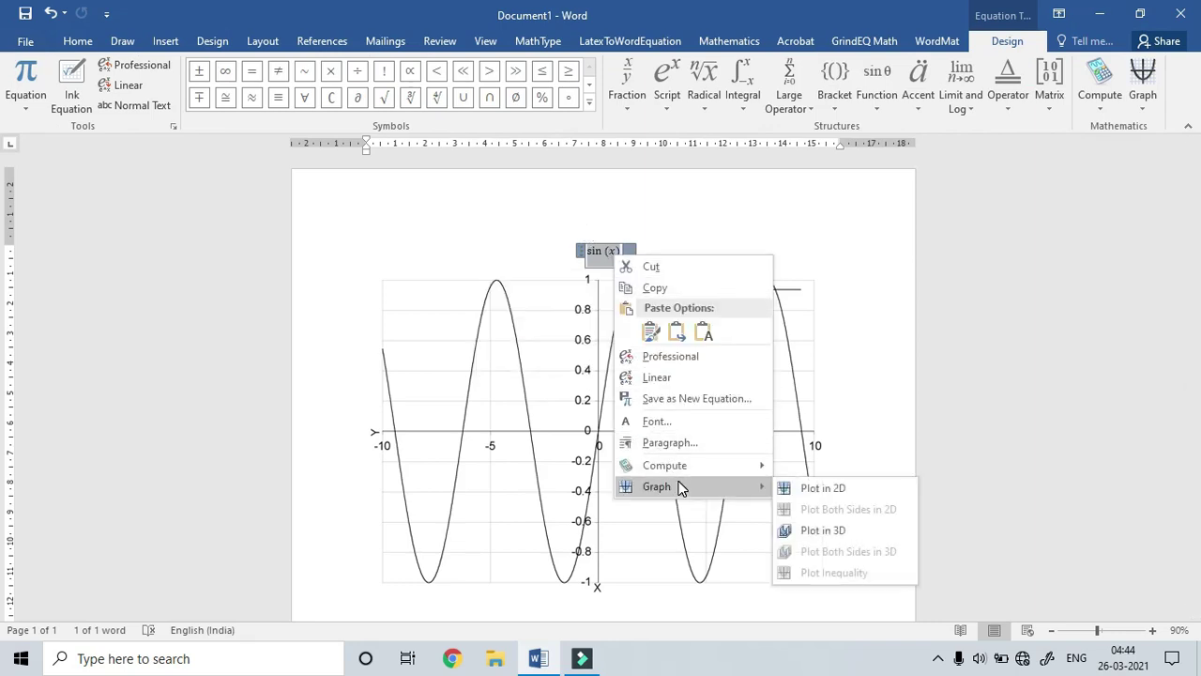
{"action": "left_click", "coordinate": [838, 490]}
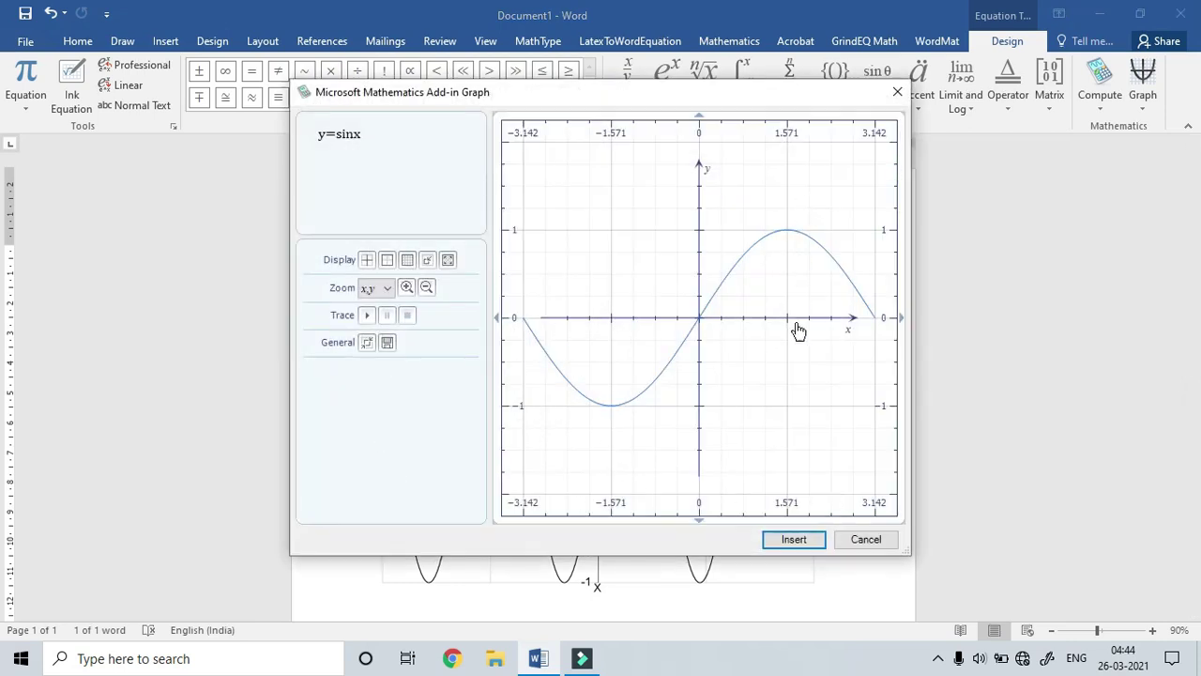
Trace the sine curve to its end at x = -3.142 and insert the traced graph into the document
{"action": "left_click", "coordinate": [368, 317]}
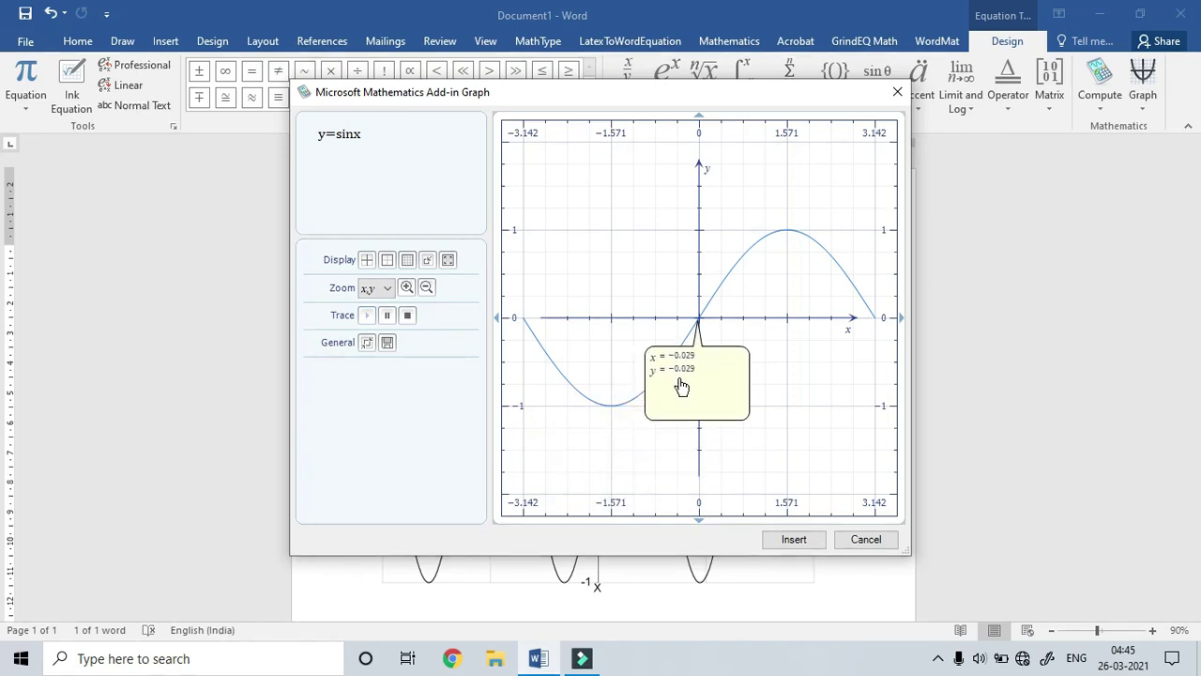
{"action": "mouse_move", "coordinate": [729, 349]}
{"action": "left_mouse_down"}
{"action": "mouse_move", "coordinate": [692, 365]}
{"action": "mouse_move", "coordinate": [686, 378]}
{"action": "mouse_move", "coordinate": [699, 377]}
{"action": "left_mouse_up"}
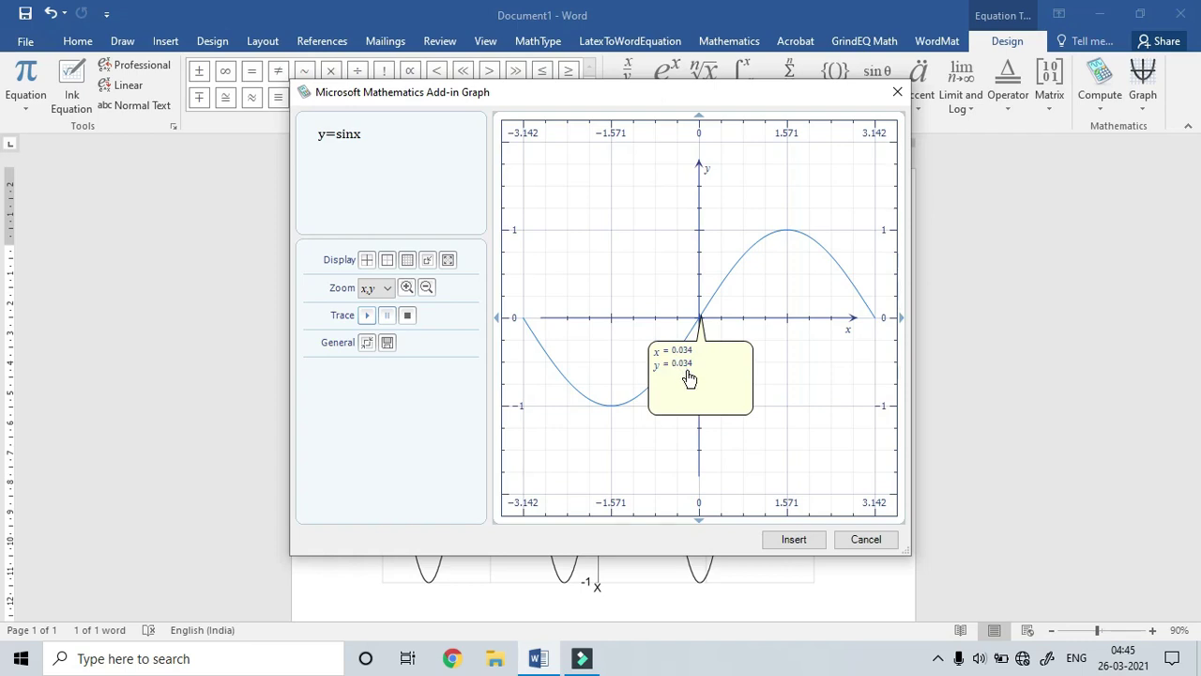
{"action": "mouse_move", "coordinate": [697, 384]}
{"action": "left_mouse_down"}
{"action": "mouse_move", "coordinate": [784, 303]}
{"action": "mouse_move", "coordinate": [870, 351]}
{"action": "mouse_move", "coordinate": [804, 294]}
{"action": "mouse_move", "coordinate": [719, 341]}
{"action": "mouse_move", "coordinate": [677, 390]}
{"action": "mouse_move", "coordinate": [571, 421]}
{"action": "mouse_move", "coordinate": [526, 392]}
{"action": "left_mouse_up"}
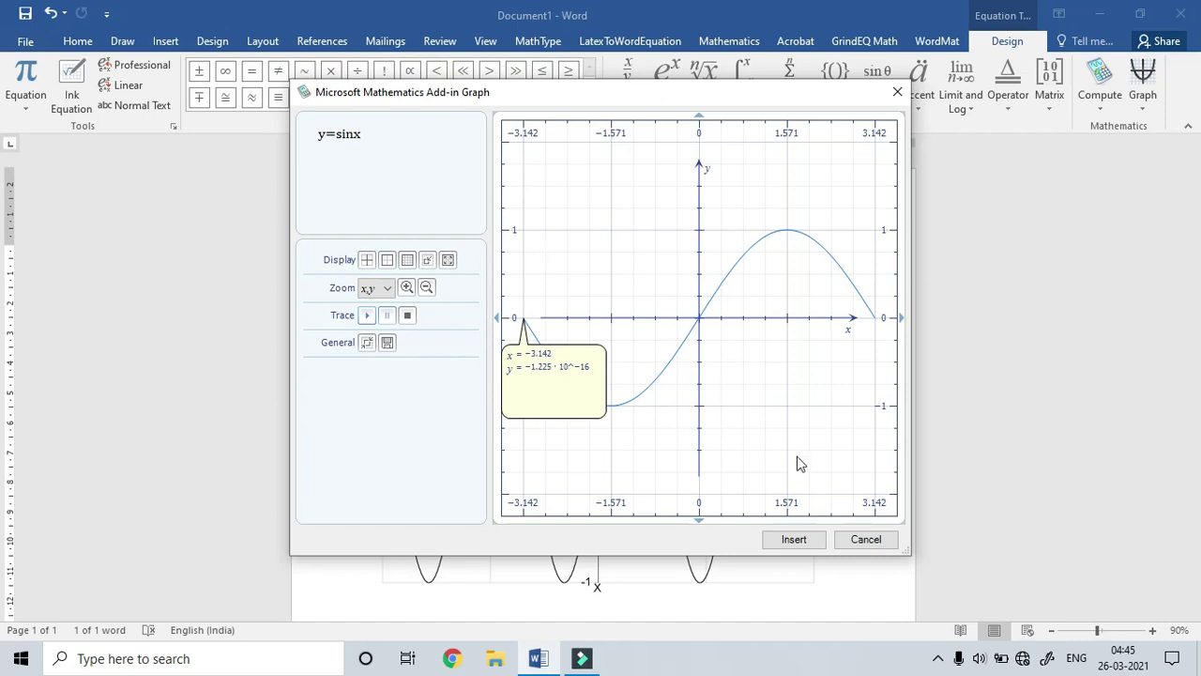
{"action": "left_click", "coordinate": [794, 539]}
{"action": "scroll", "coordinate": [601, 413], "scroll_direction": "down", "scroll_amount": 2}
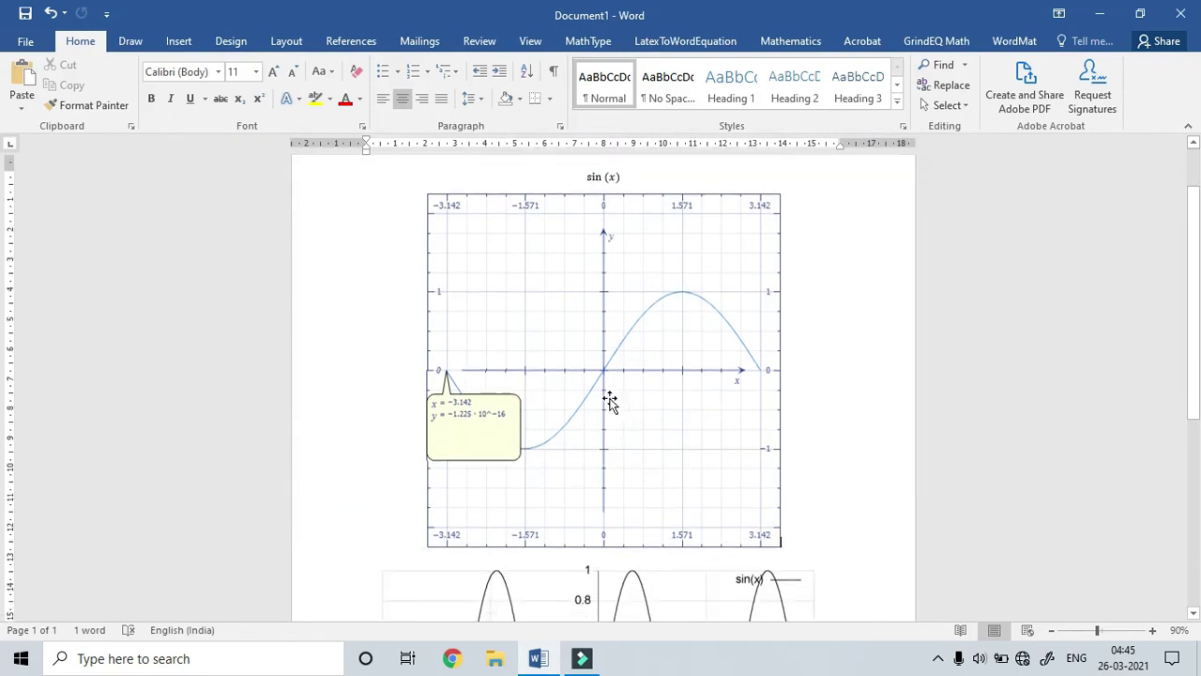
{"action": "scroll", "coordinate": [615, 413], "scroll_direction": "down", "scroll_amount": 10}
{"action": "left_click", "coordinate": [652, 552]}
{"action": "key", "text": "Return"}
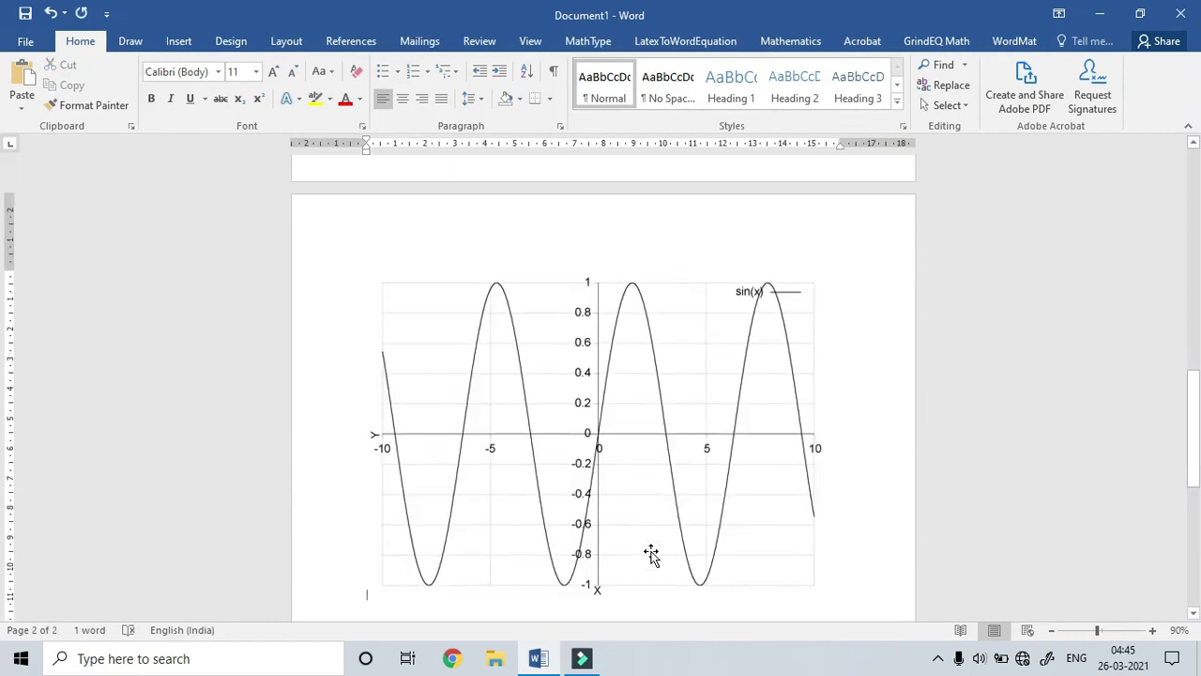
{"action": "key", "text": "alt+equal"}
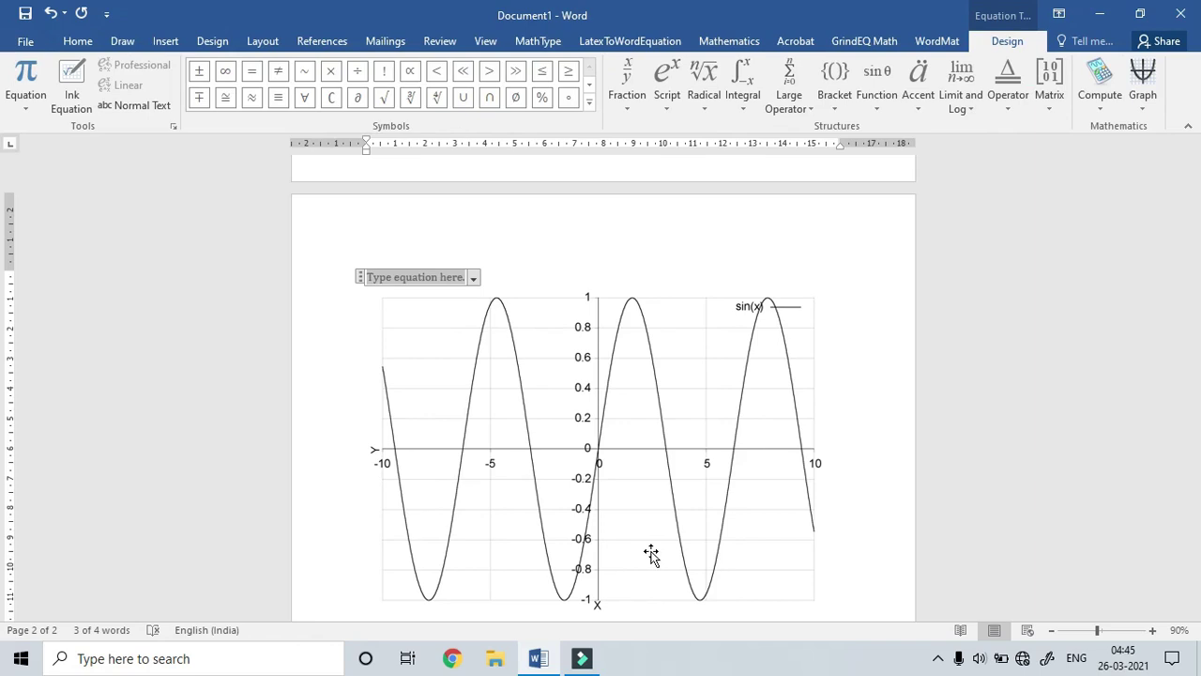
{"action": "scroll", "coordinate": [719, 564], "scroll_direction": "down", "scroll_amount": 8}
{"action": "scroll", "coordinate": [667, 319], "scroll_direction": "up", "scroll_amount": 8}
{"action": "double_click", "coordinate": [624, 298]}
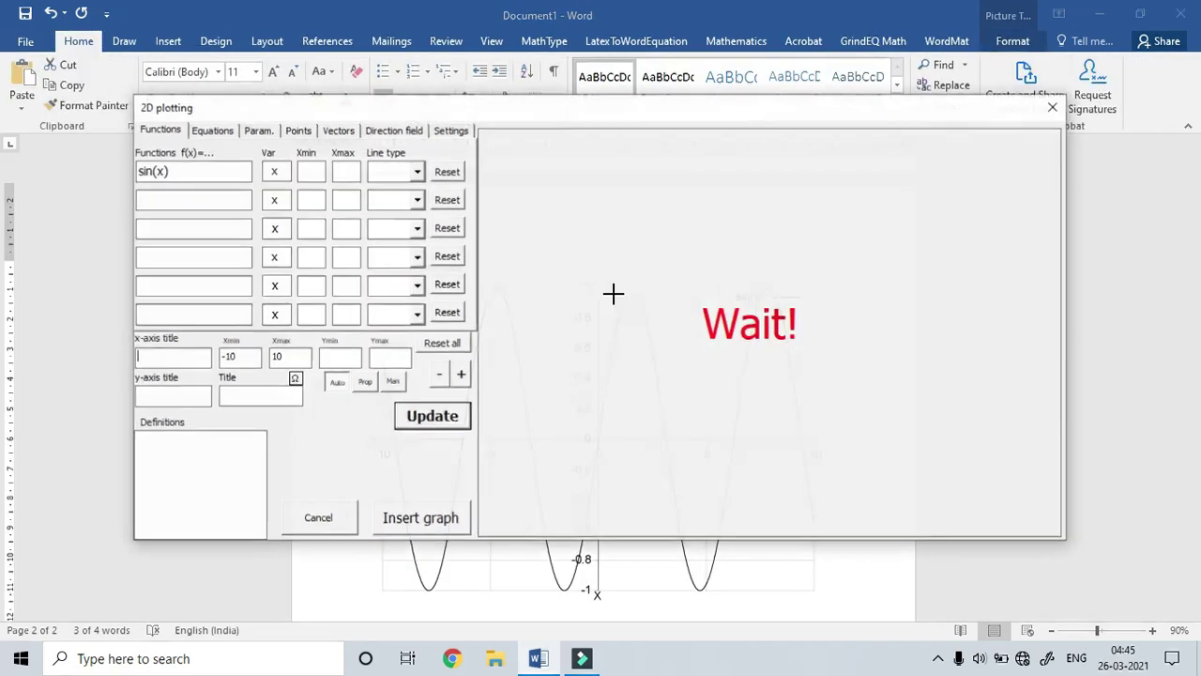
{"action": "left_click", "coordinate": [1051, 107]}
{"action": "scroll", "coordinate": [662, 474], "scroll_direction": "down", "scroll_amount": 1}
{"action": "scroll", "coordinate": [676, 468], "scroll_direction": "down", "scroll_amount": 5}
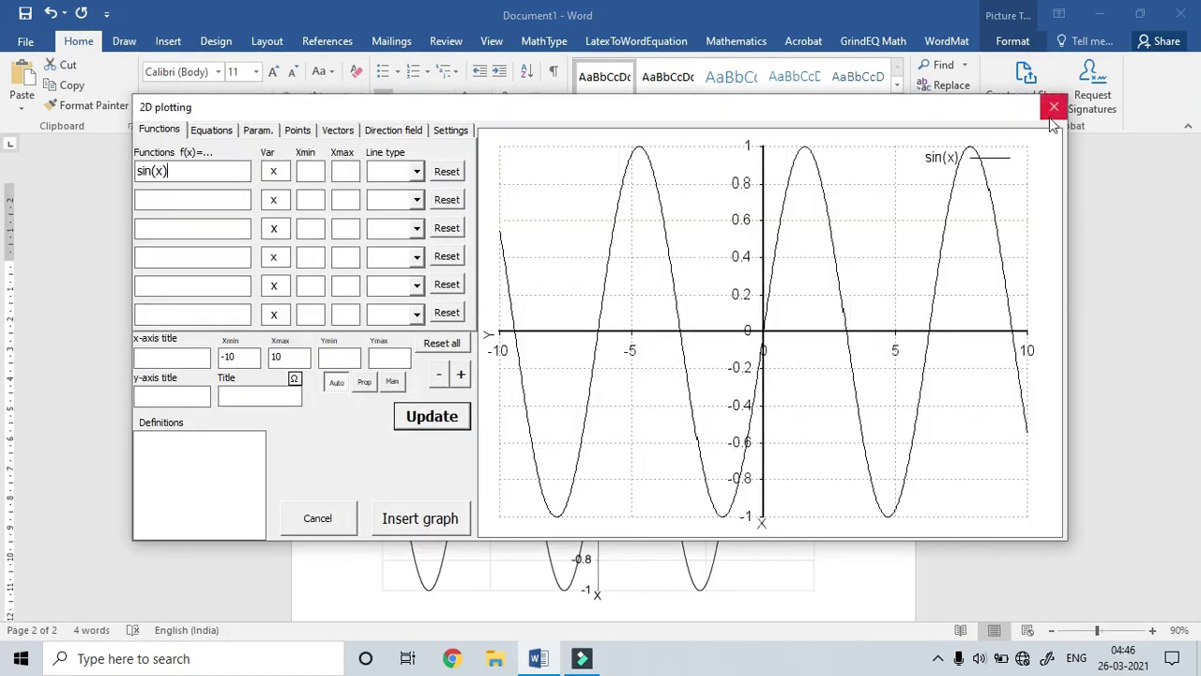
{"action": "left_click", "coordinate": [1053, 106]}
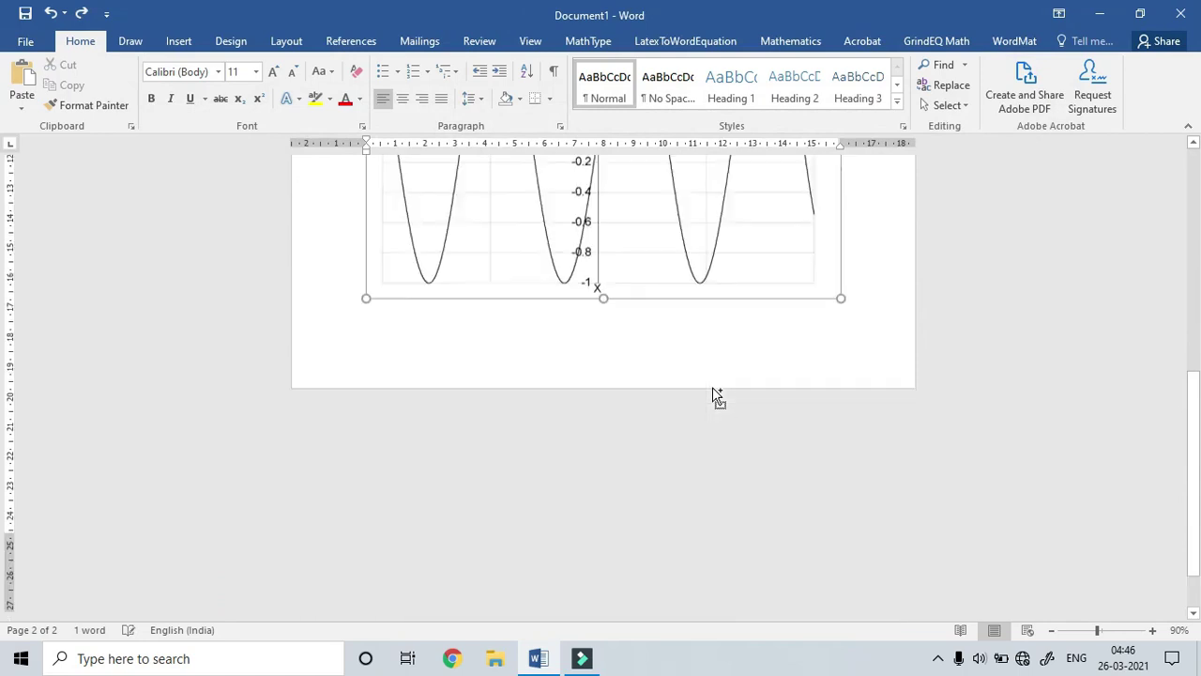
Add a cos(x) equation on a new line below the sine graphs and insert its 2D plot for x from -10 to 10
{"action": "left_click", "coordinate": [858, 516]}
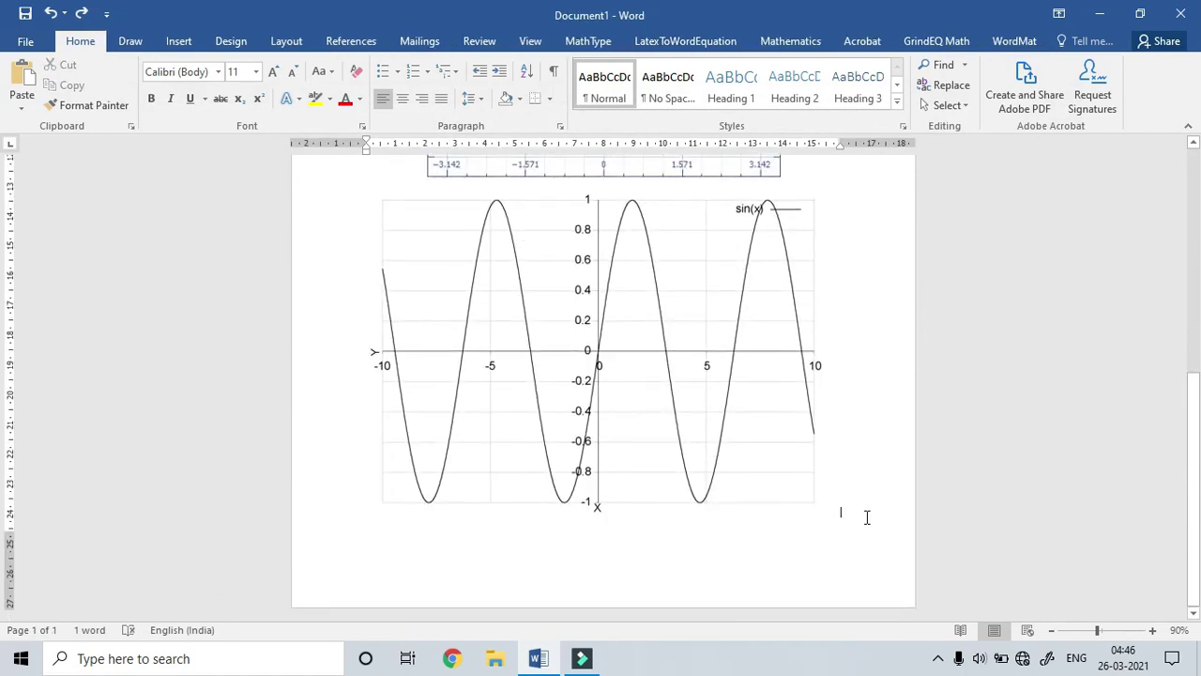
{"action": "key", "text": "Return"}
{"action": "key", "text": "alt+equal"}
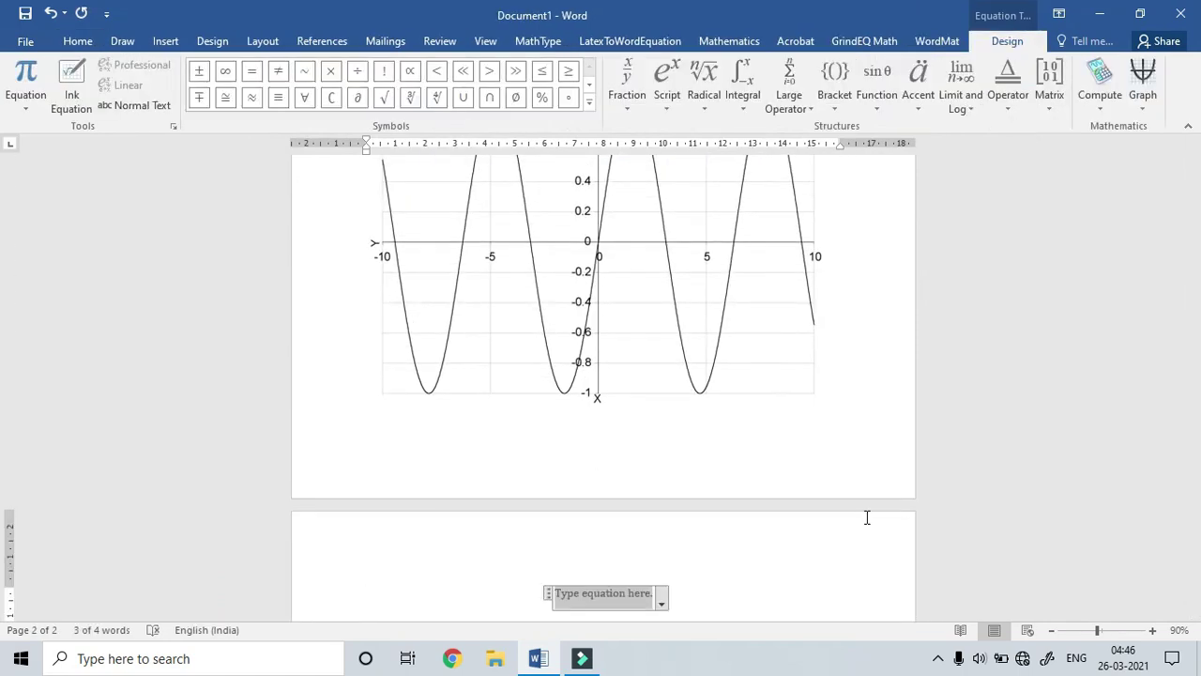
{"action": "type", "text": "cos("}
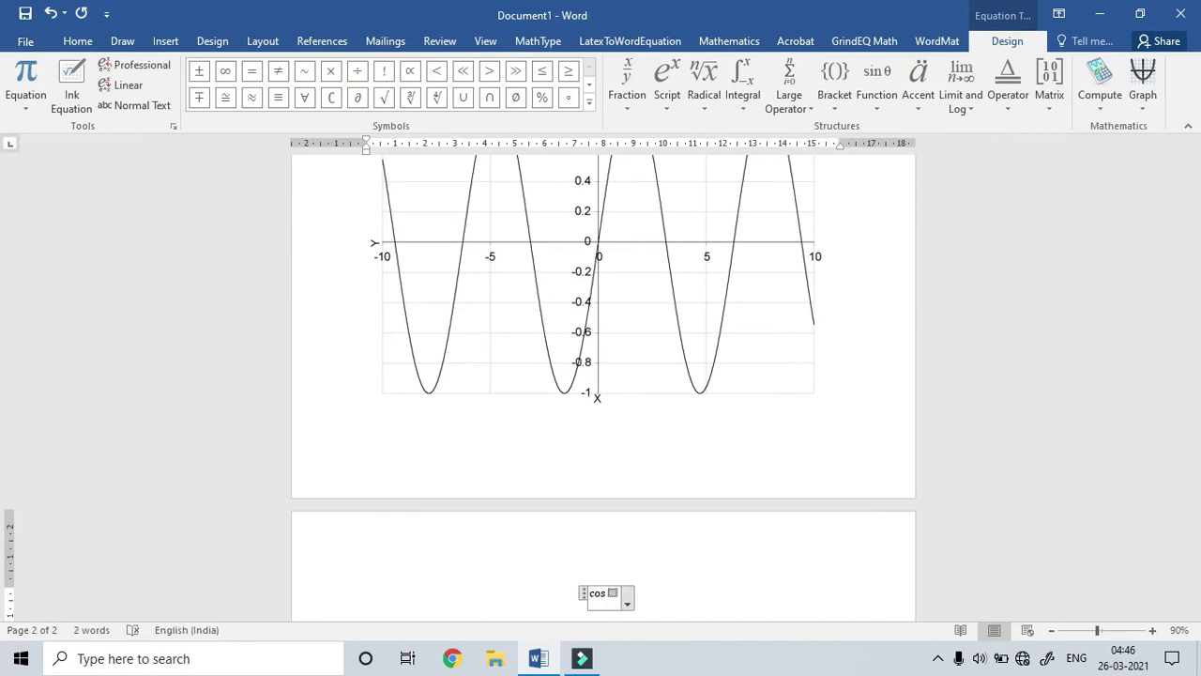
{"action": "type", "text": "x)"}
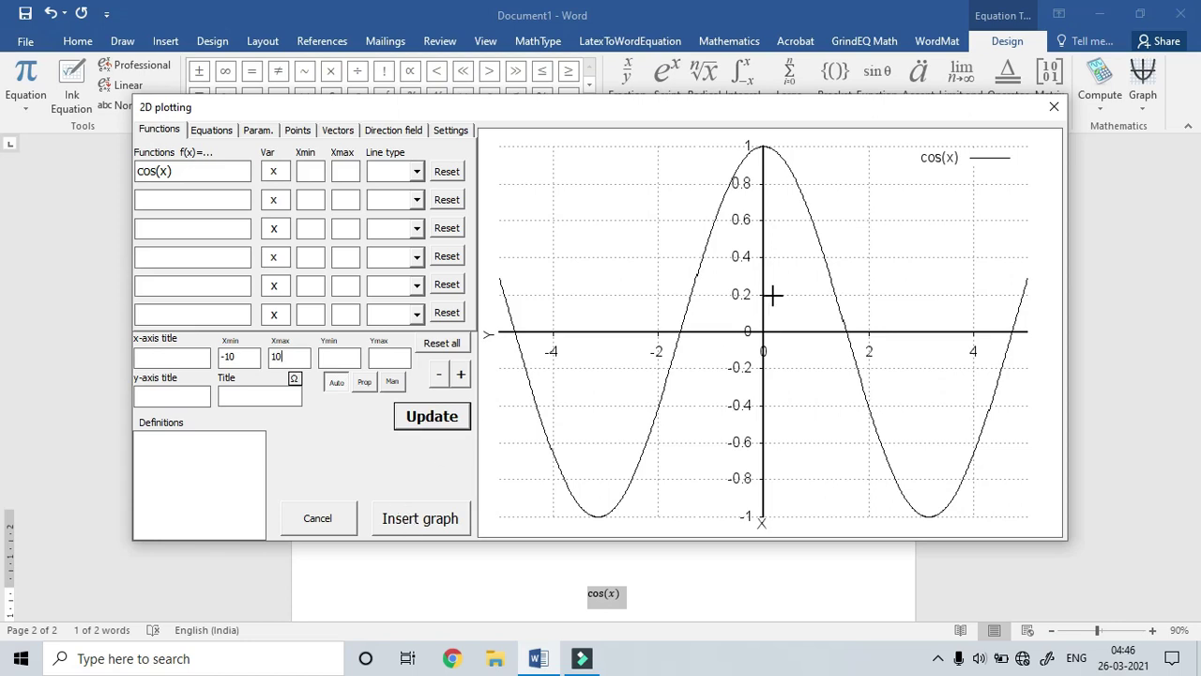
{"action": "left_click", "coordinate": [421, 522]}
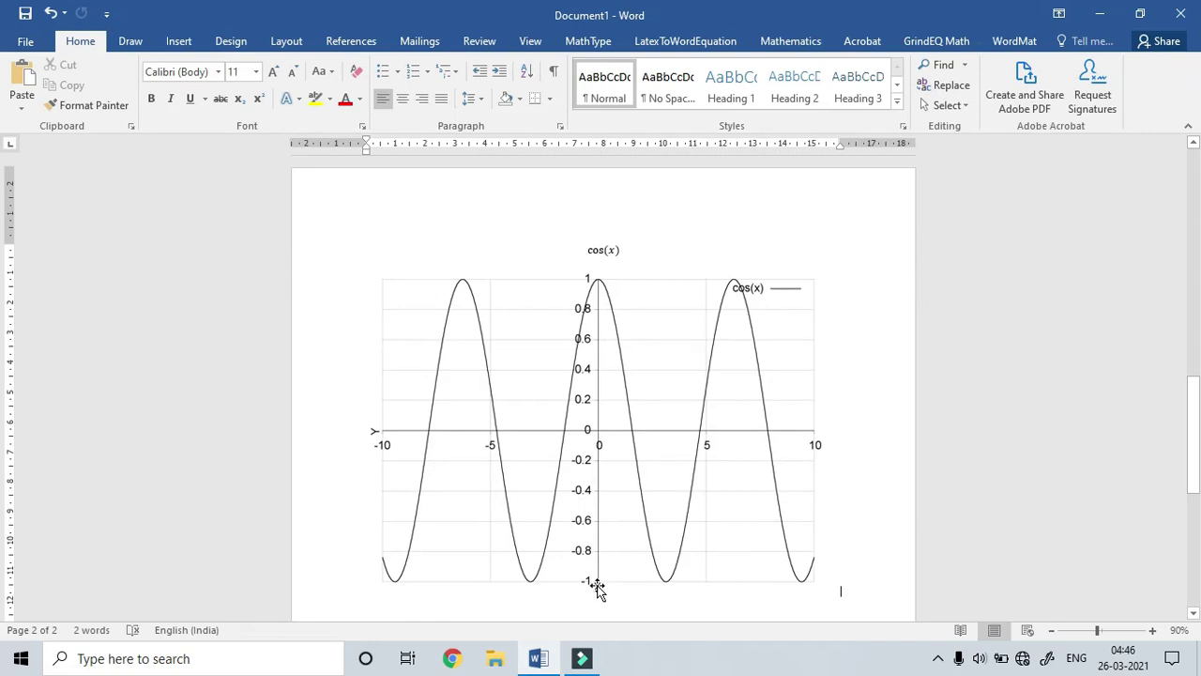
Insert a tan(x) equation on a new line below the cosine graph
{"action": "scroll", "coordinate": [523, 516], "scroll_direction": "down", "scroll_amount": 3}
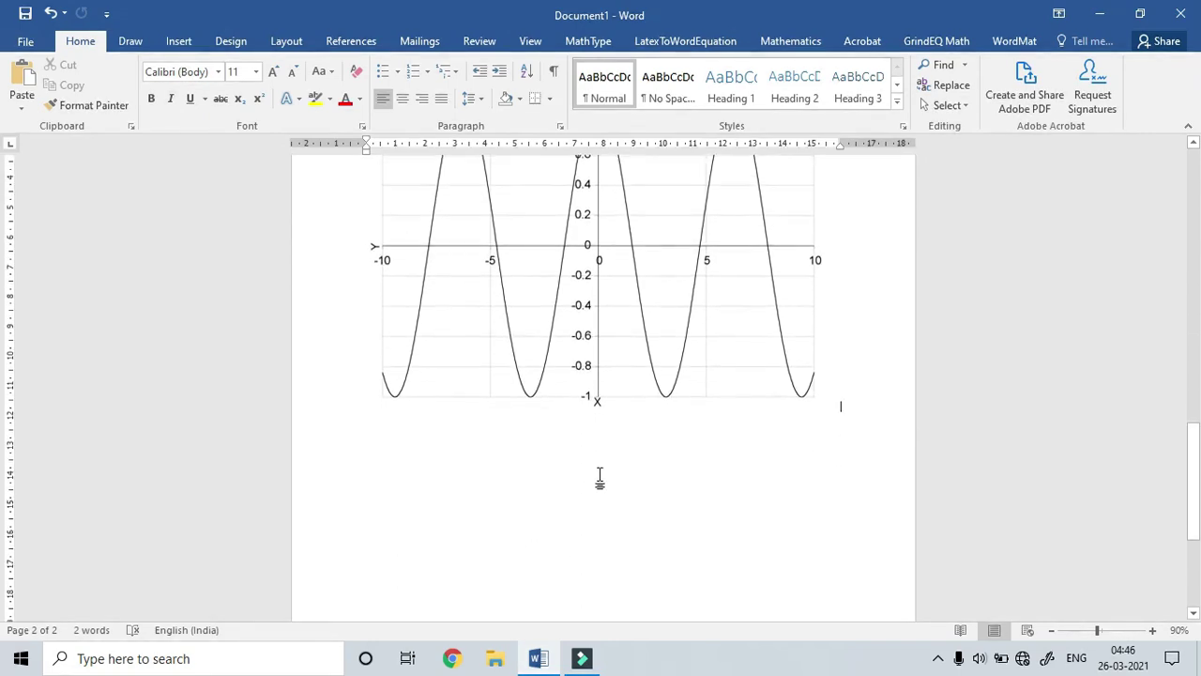
{"action": "key", "text": "shift+Left"}
{"action": "left_click", "coordinate": [604, 484]}
{"action": "key", "text": "Return"}
{"action": "key", "text": "alt+equal"}
{"action": "type", "text": "ta"}
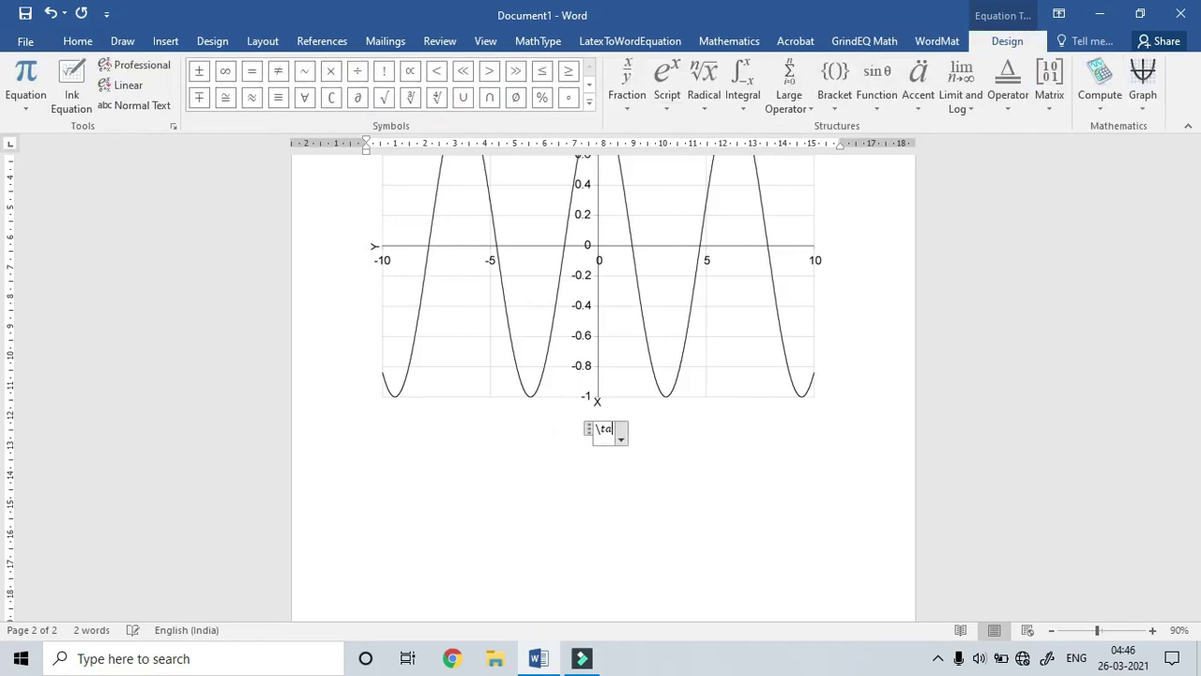
{"action": "type", "text": "n(x)"}
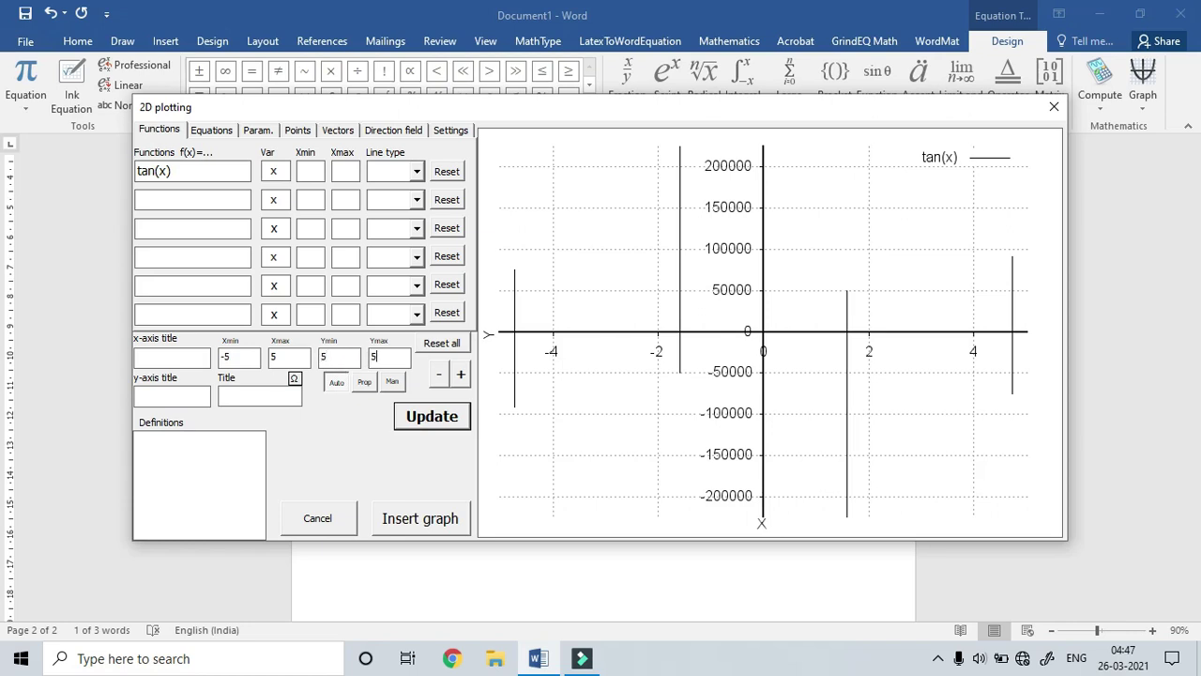
Set the y range of the tan(x) plot from -5 to 5 and update the preview
{"action": "left_click", "coordinate": [431, 416]}
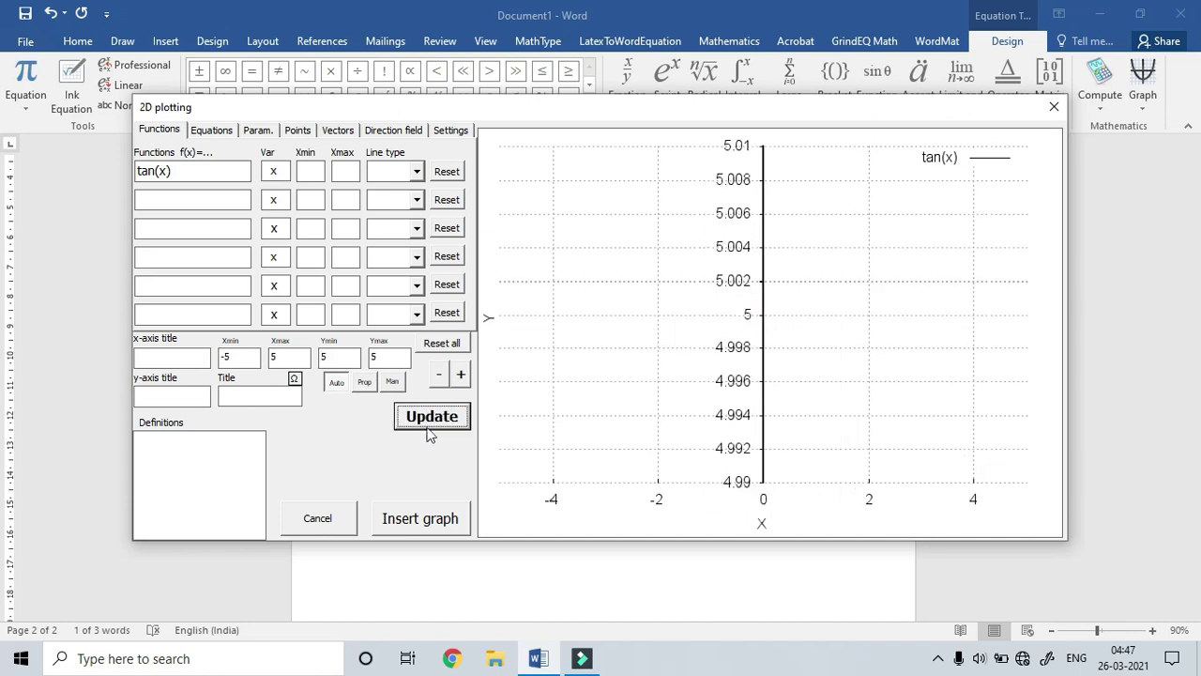
{"action": "left_click", "coordinate": [336, 357]}
{"action": "key", "text": "BackSpace"}
{"action": "key", "text": "Tab"}
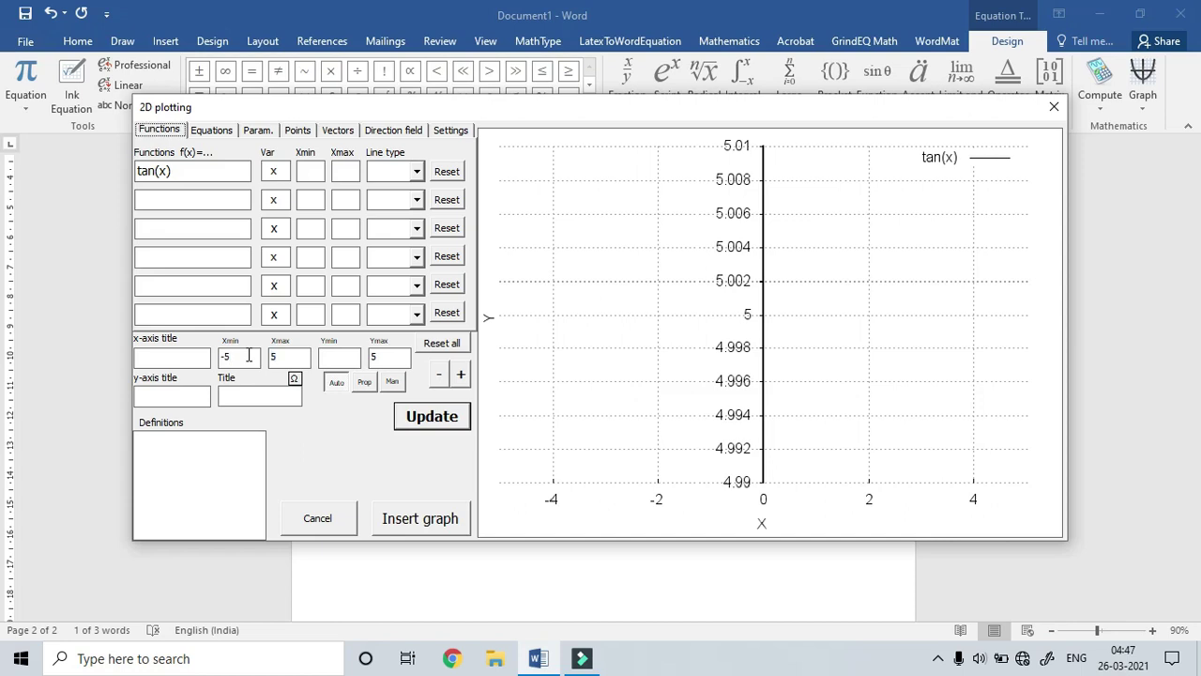
{"action": "left_click", "coordinate": [348, 354]}
{"action": "left_click", "coordinate": [413, 418]}
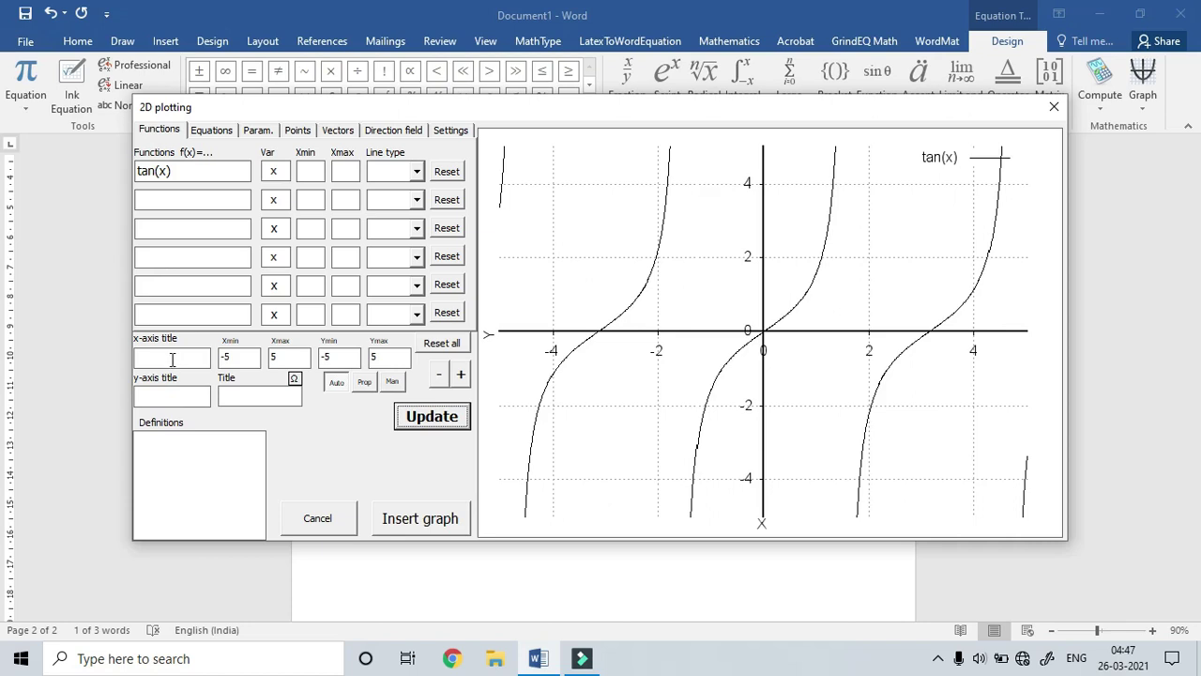
Title the plot "Graph of tan(x)", label the x-axis "Domain" and the y-axis "Co-domain", and insert the updated graph
{"action": "left_click", "coordinate": [259, 396]}
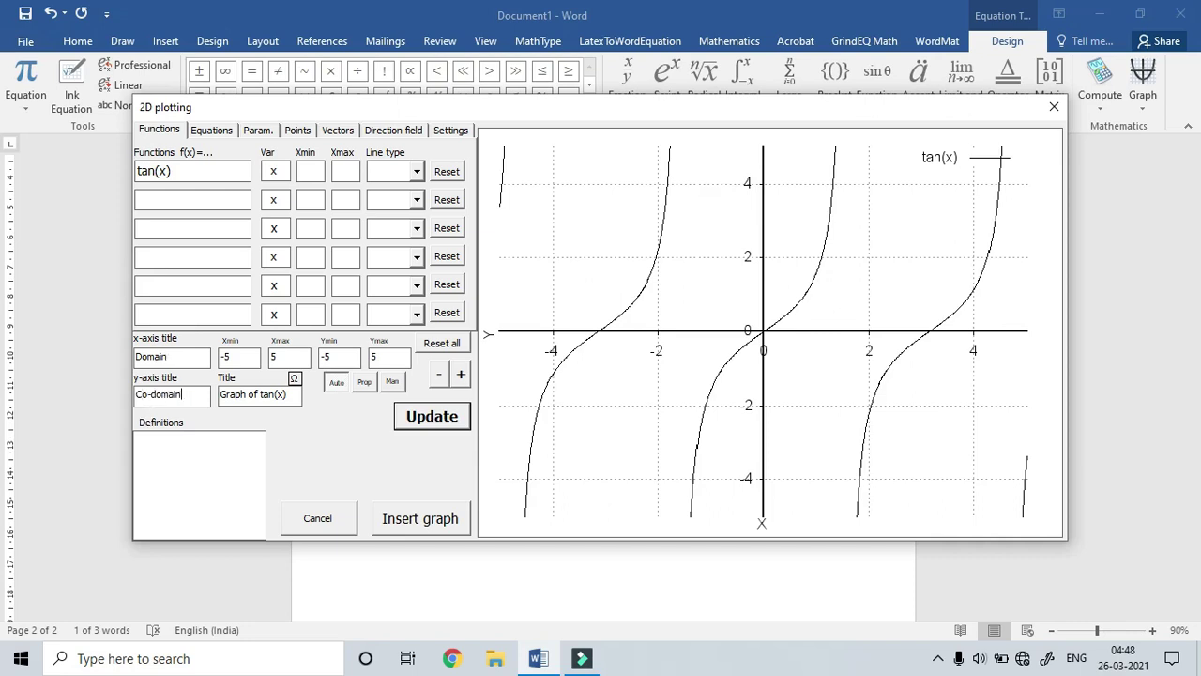
{"action": "left_click", "coordinate": [425, 427]}
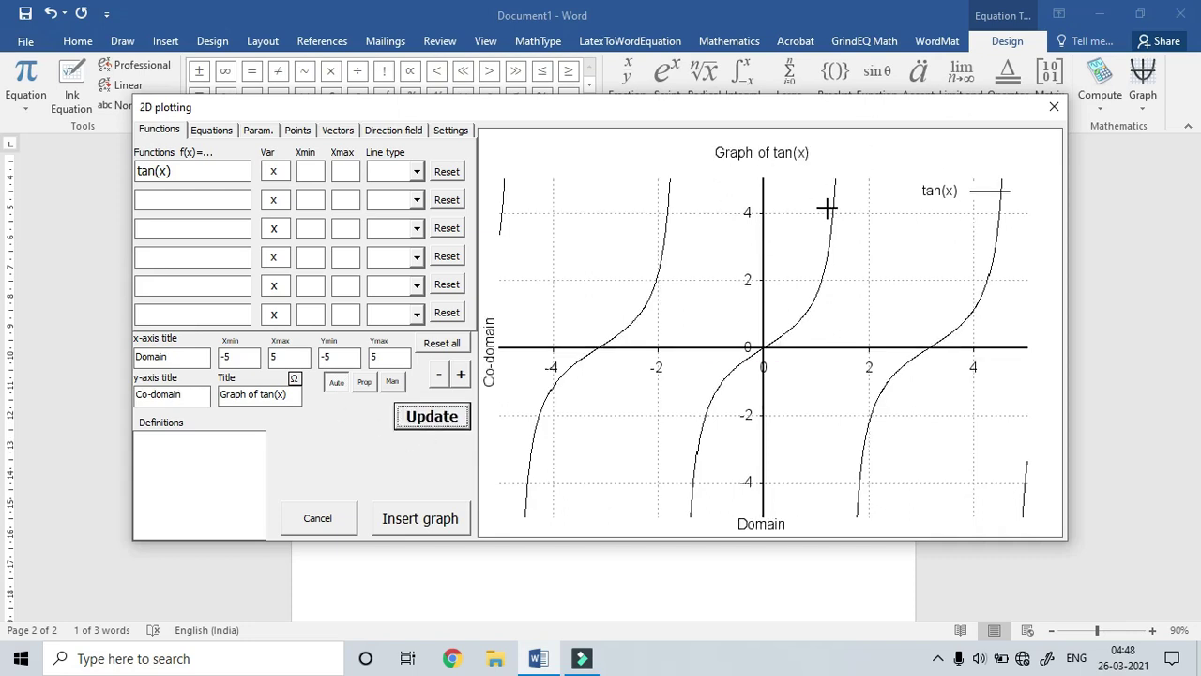
{"action": "left_click", "coordinate": [391, 520]}
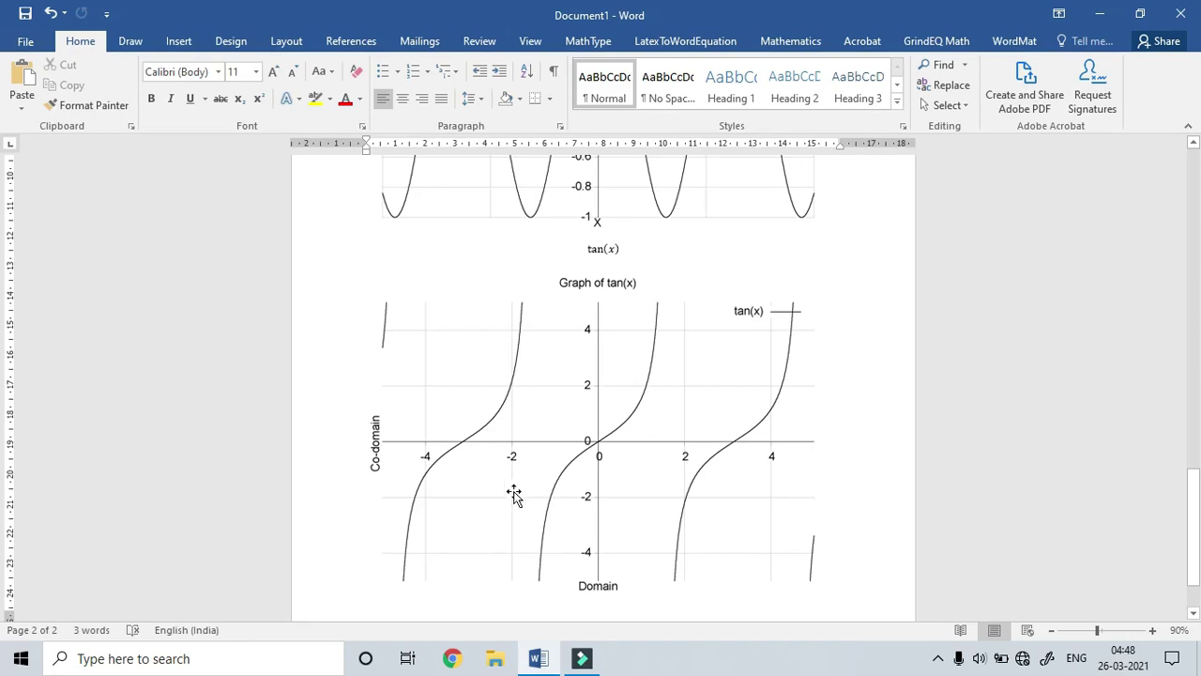
Start a new page after the tan(x) graph and insert a cot(x) equation on it
{"action": "scroll", "coordinate": [514, 496], "scroll_direction": "down", "scroll_amount": 2}
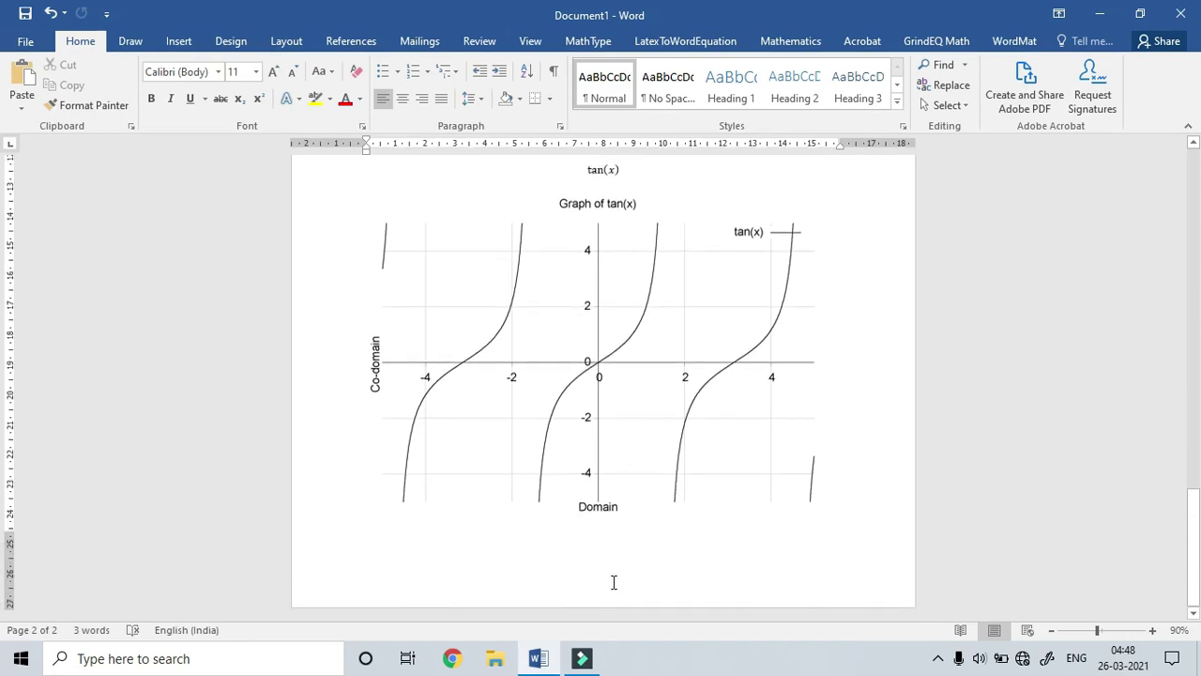
{"action": "left_click", "coordinate": [538, 658]}
{"action": "left_click", "coordinate": [538, 658]}
{"action": "key", "text": "ctrl+Return"}
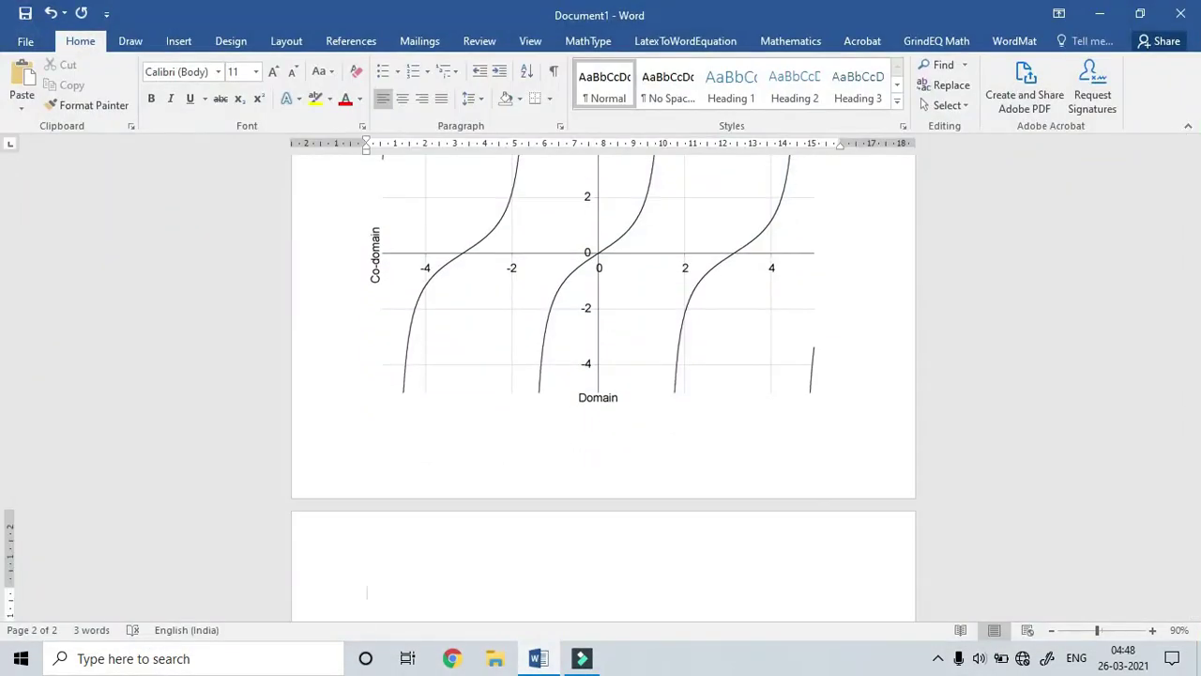
{"action": "key", "text": "alt+equal"}
{"action": "type", "text": "\\cot"}
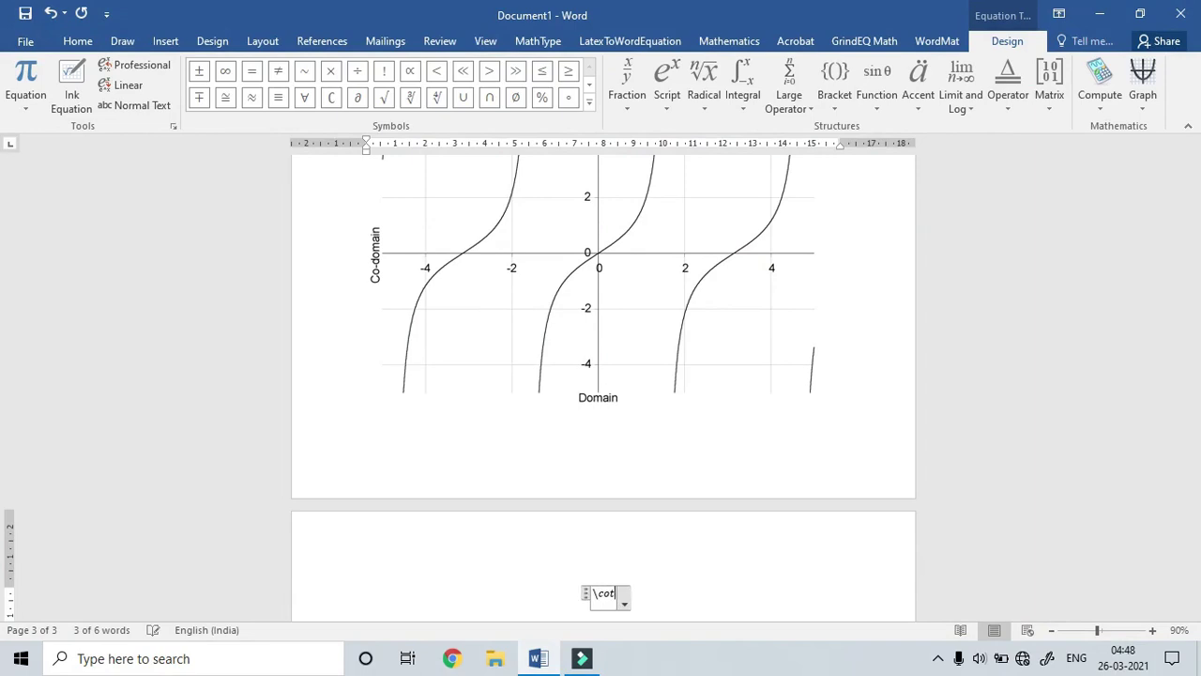
{"action": "key", "text": "BackSpace"}
{"action": "key", "text": "BackSpace"}
{"action": "type", "text": "cot (x)"}
Plot the cot(x) equation in 2D with y from -5 to 5 and insert its graph
{"action": "key", "text": "shift+Home"}
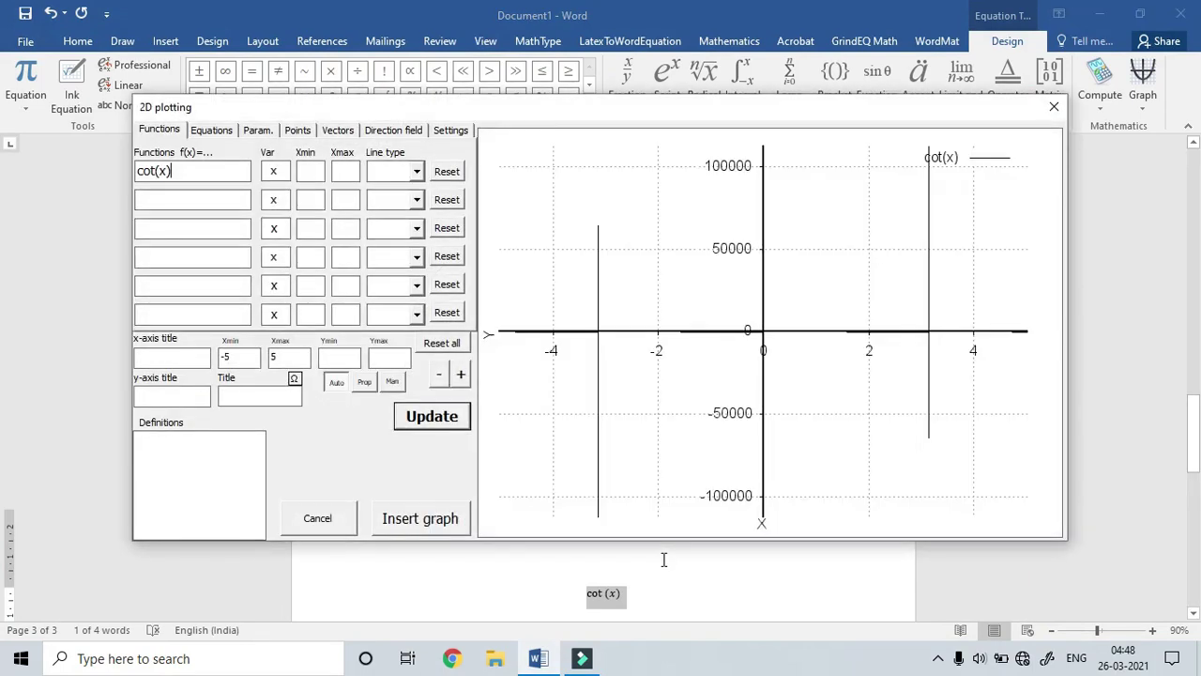
{"action": "left_click", "coordinate": [343, 357]}
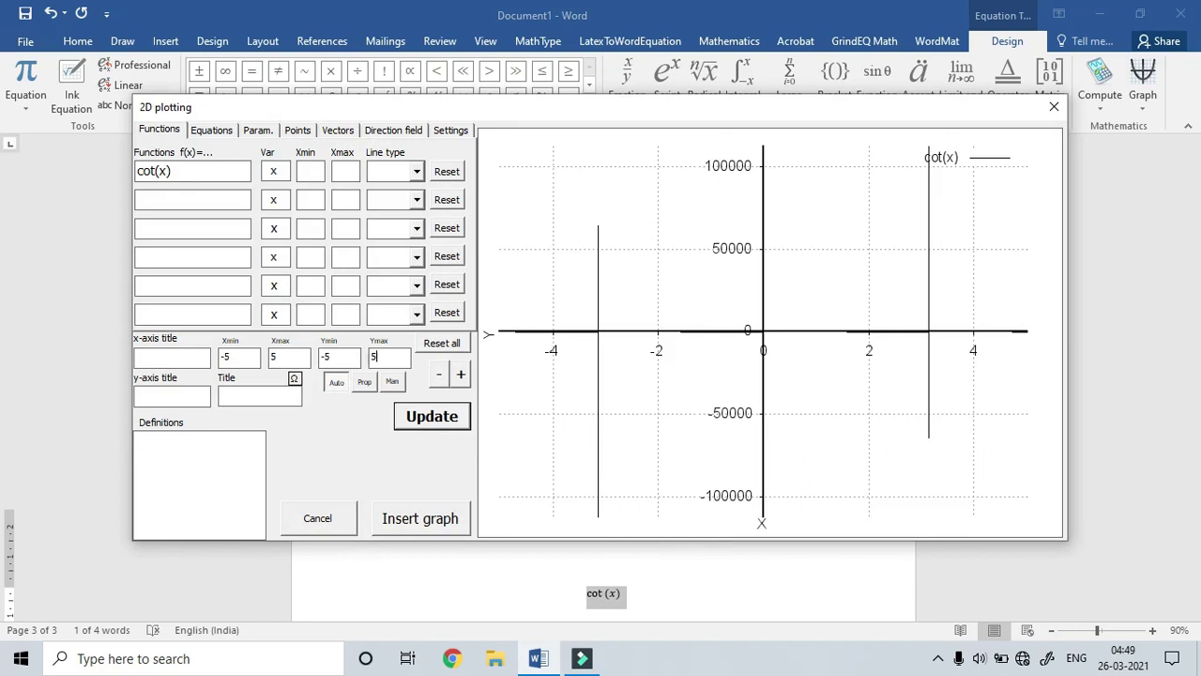
{"action": "left_click", "coordinate": [418, 422]}
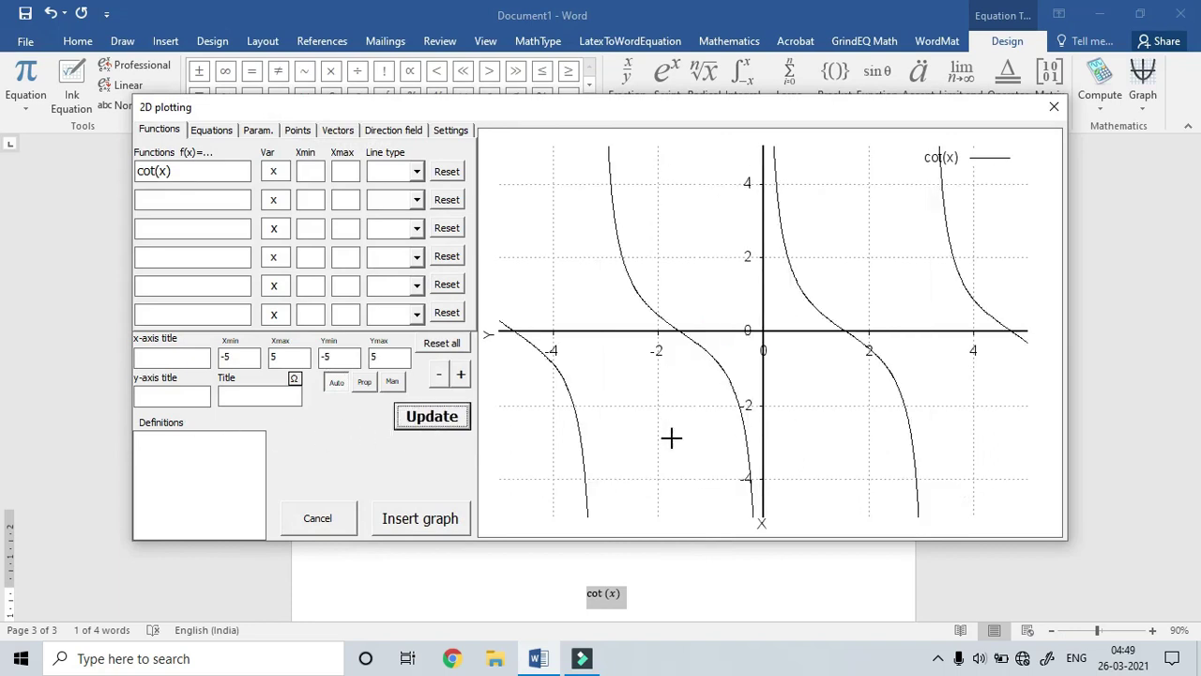
{"action": "left_click", "coordinate": [449, 529]}
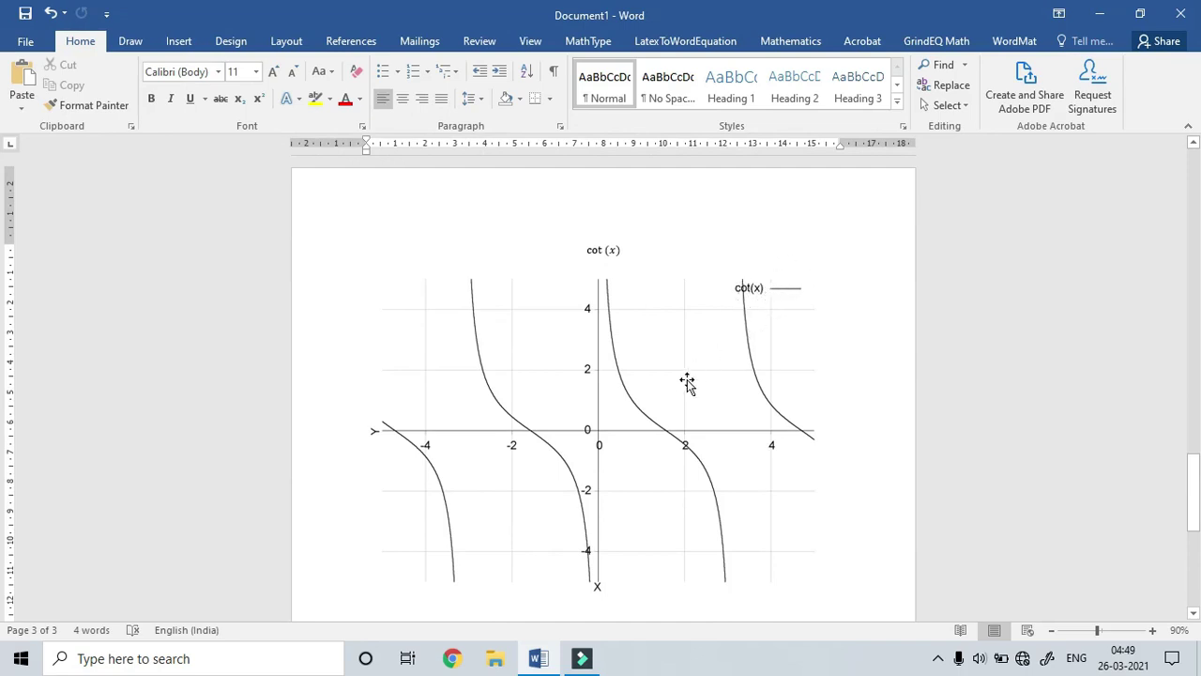
Insert a sec(x) equation on a new line below the cot(x) graph
{"action": "scroll", "coordinate": [688, 394], "scroll_direction": "down", "scroll_amount": 3}
{"action": "scroll", "coordinate": [691, 397], "scroll_direction": "up", "scroll_amount": 2}
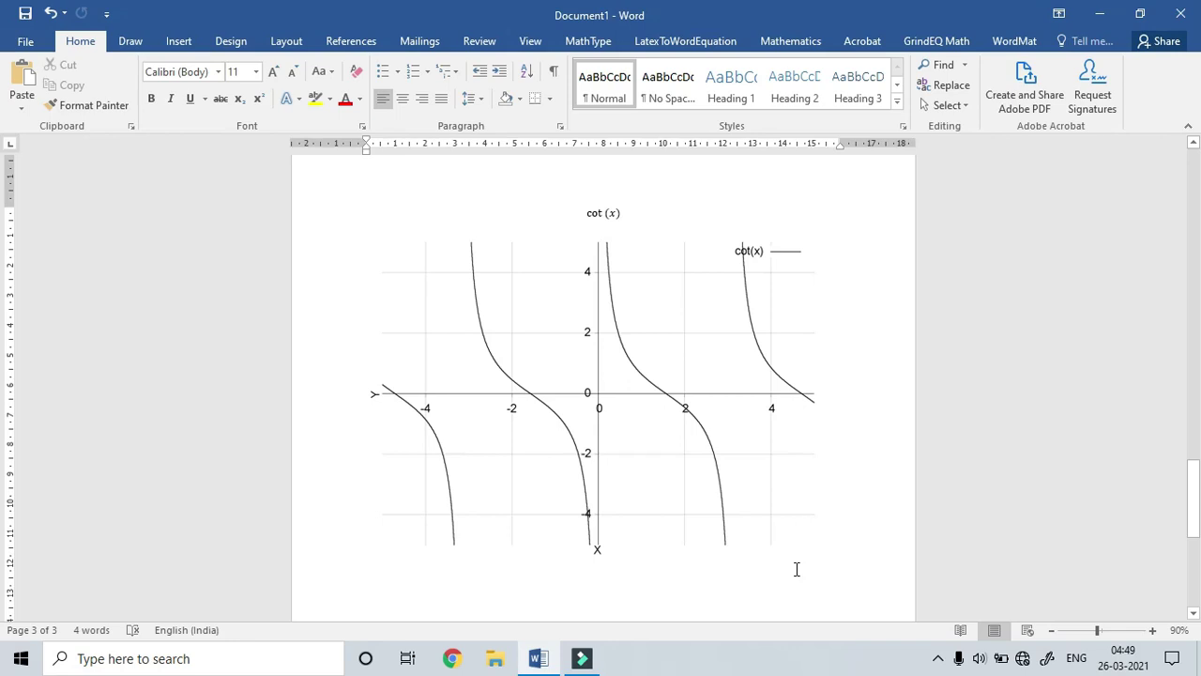
{"action": "scroll", "coordinate": [773, 555], "scroll_direction": "down", "scroll_amount": 1}
{"action": "key", "text": "Return"}
{"action": "key", "text": "alt+equal"}
{"action": "type", "text": "secc"}
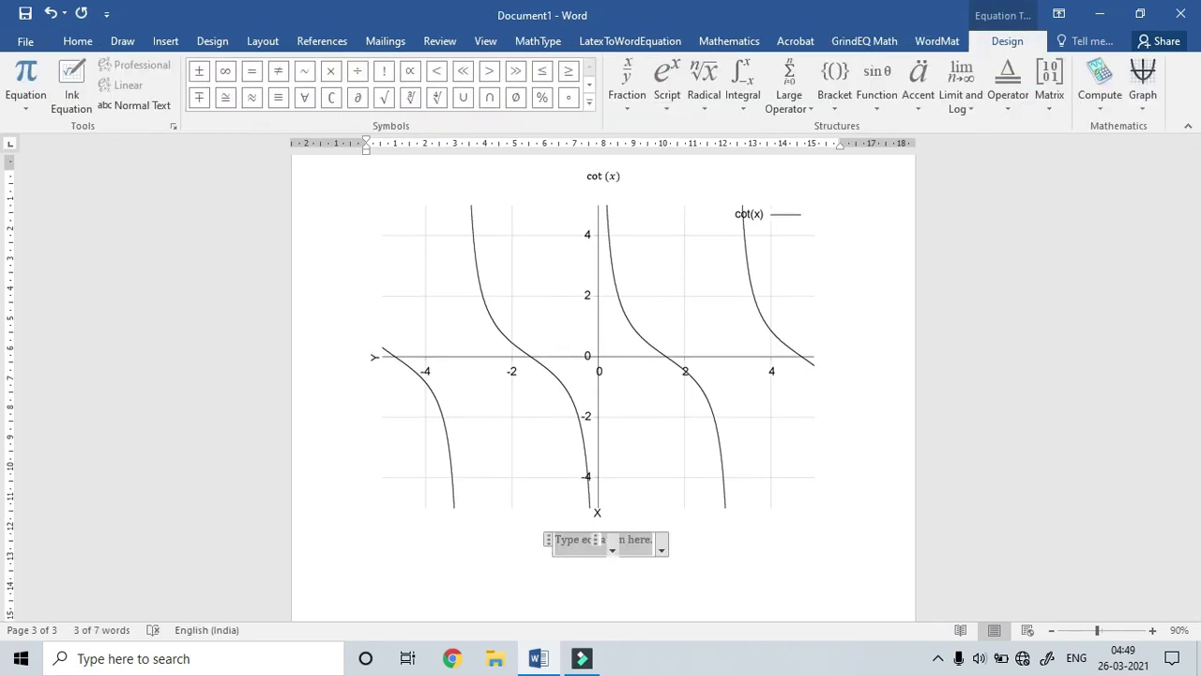
{"action": "key", "text": "BackSpace"}
{"action": "type", "text": "(x)"}
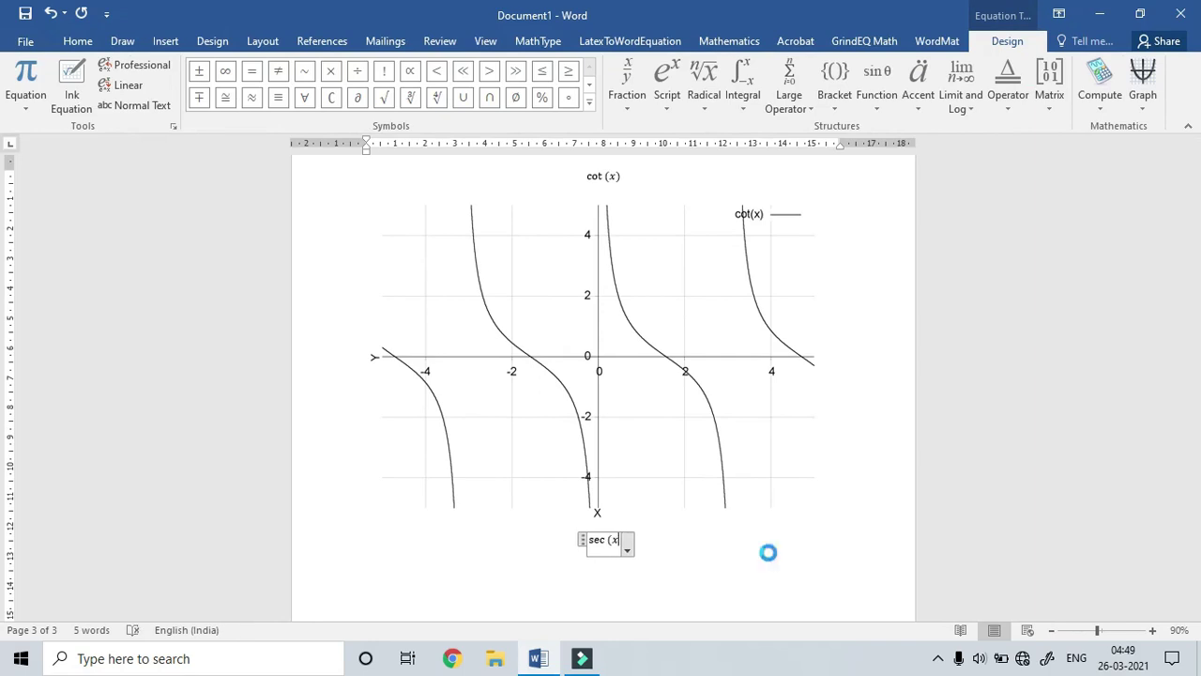
Plot the sec(x) equation in 2D with y from -5 to 5 and insert its graph
{"action": "key", "text": "shift+Home"}
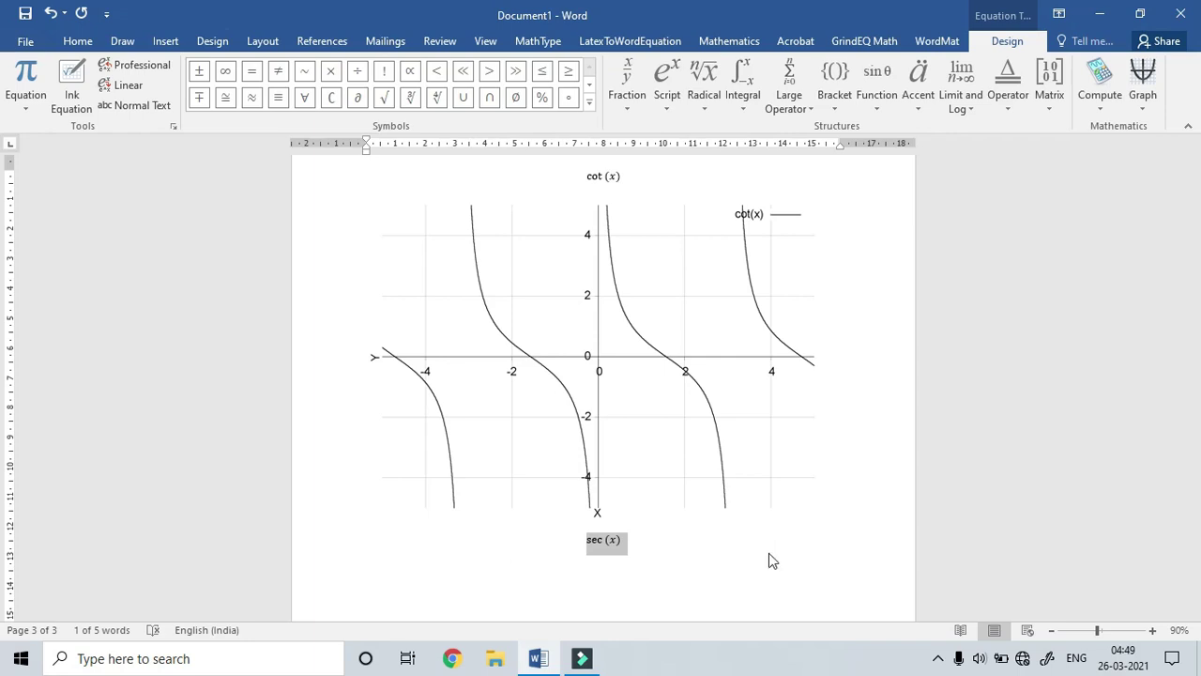
{"action": "key", "text": "alt+p"}
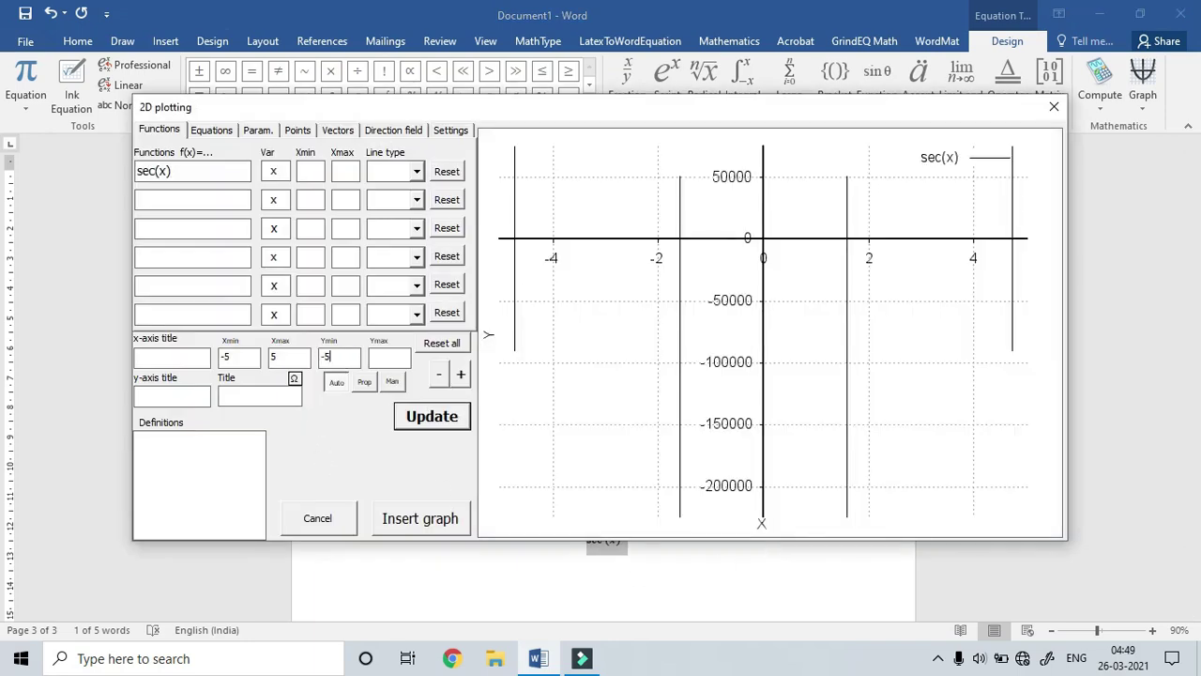
{"action": "left_click", "coordinate": [408, 423]}
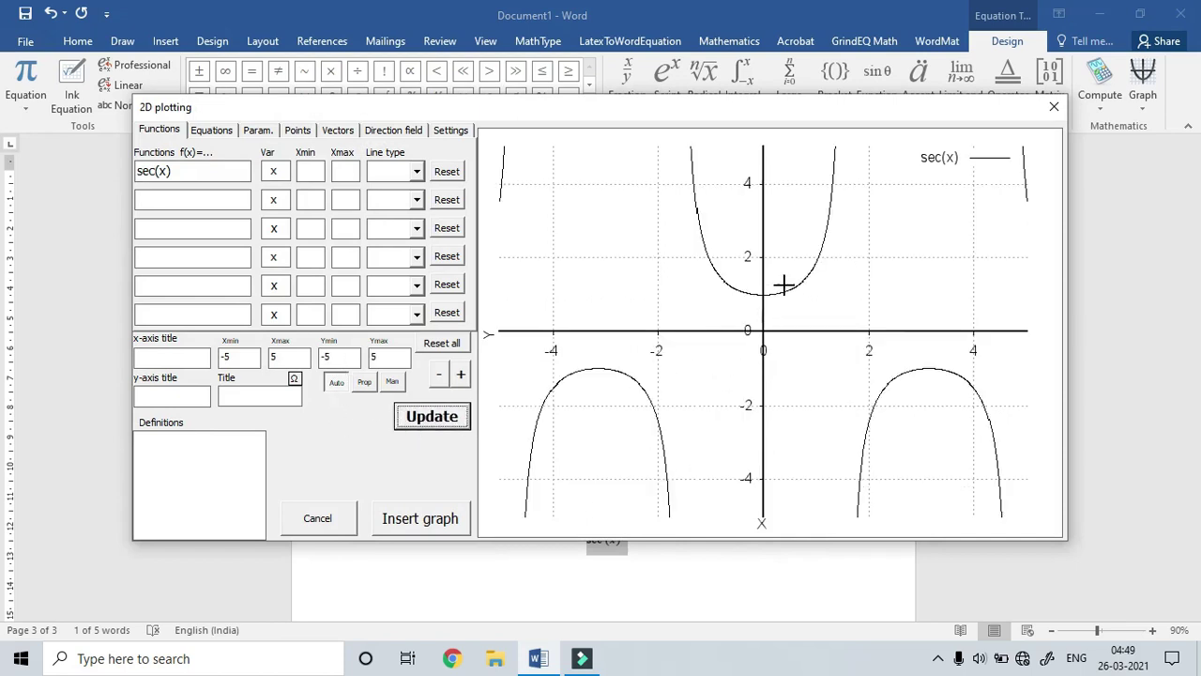
{"action": "left_click", "coordinate": [420, 518]}
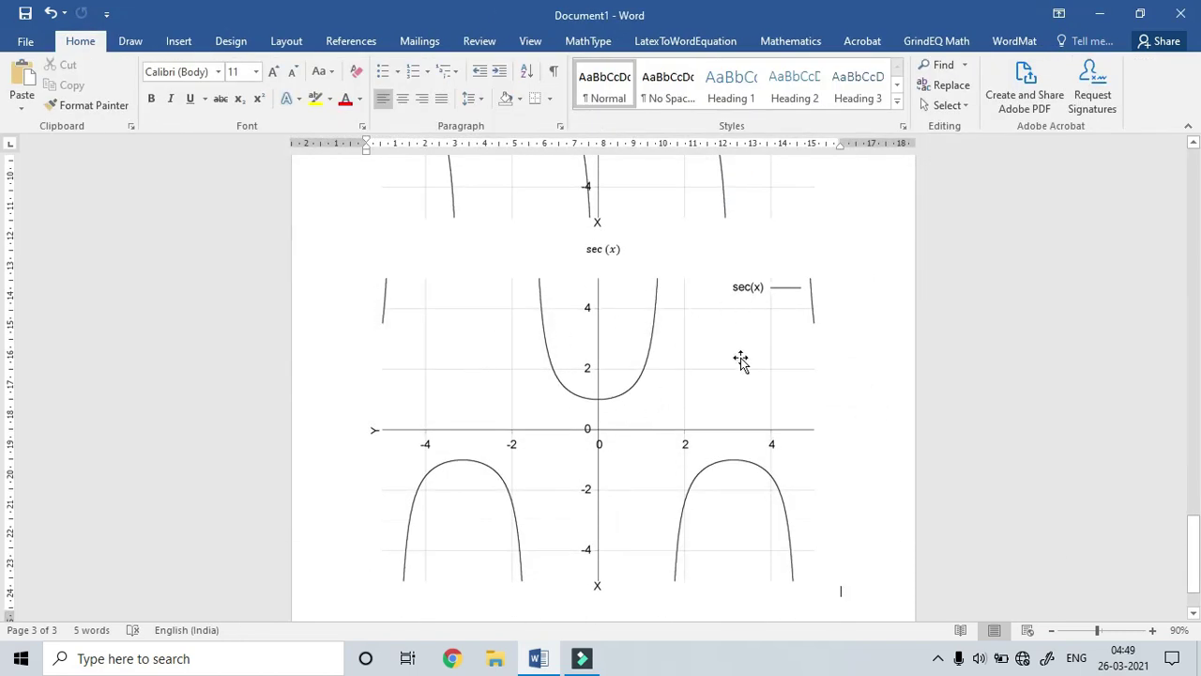
Start a new page after the sec(x) graph and insert a csc(x) equation on it
{"action": "scroll", "coordinate": [675, 405], "scroll_direction": "down", "scroll_amount": 2}
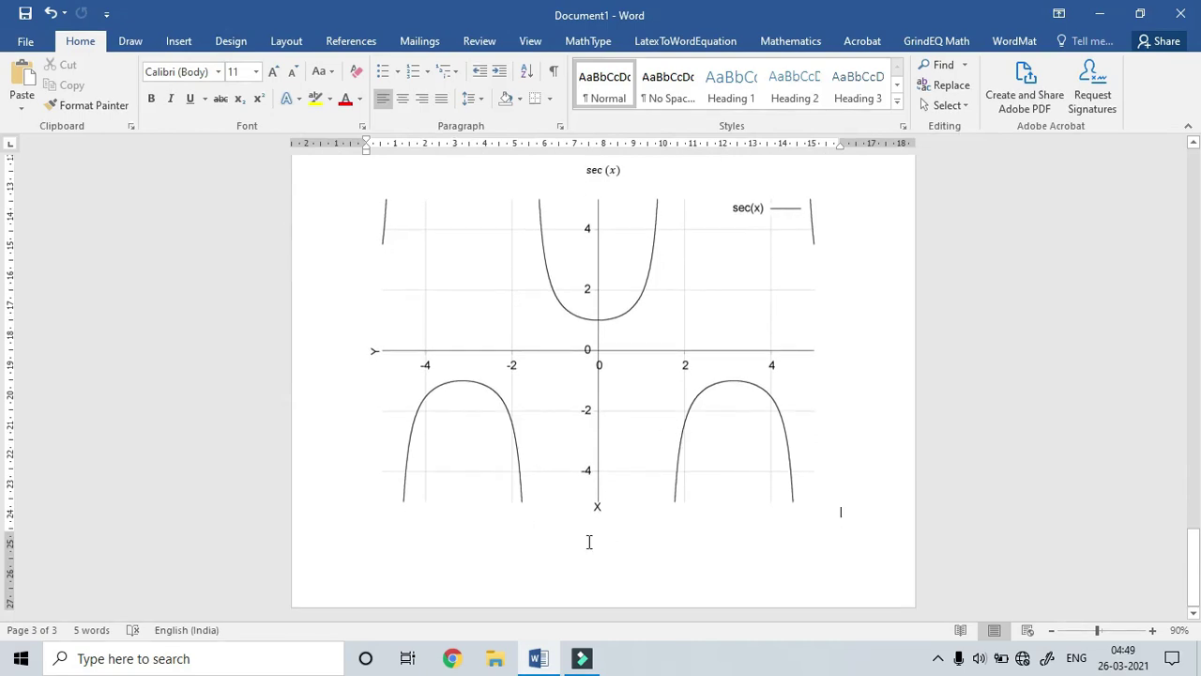
{"action": "key", "text": "shift+Left"}
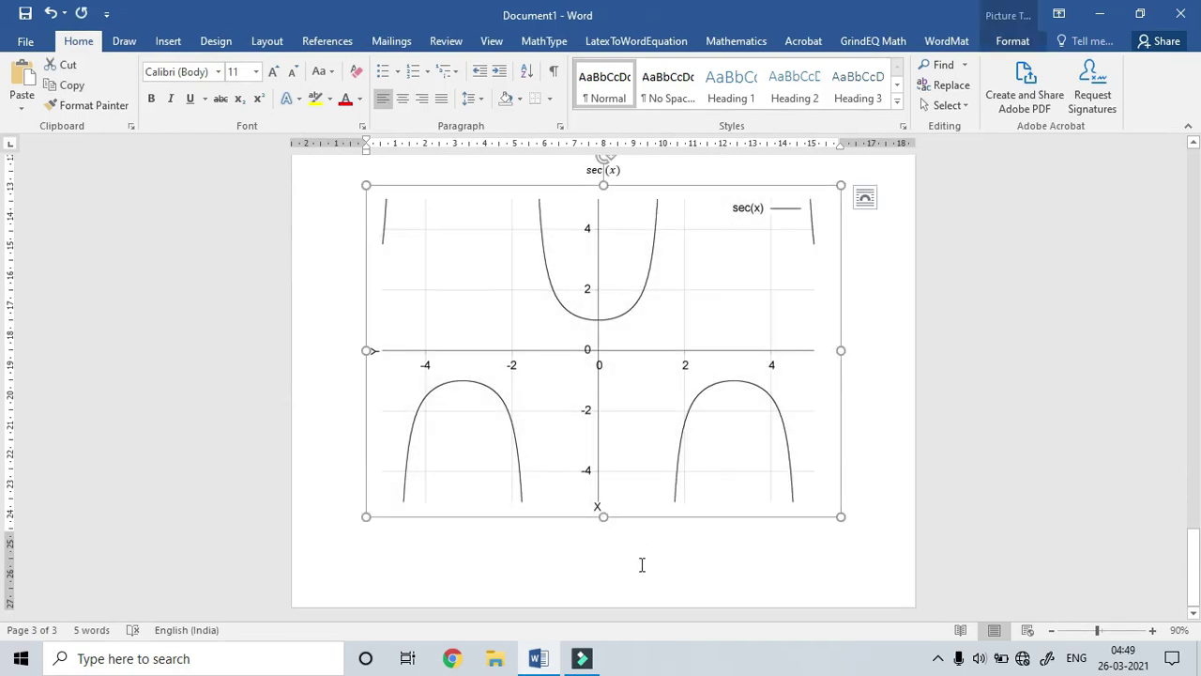
{"action": "key", "text": "Left"}
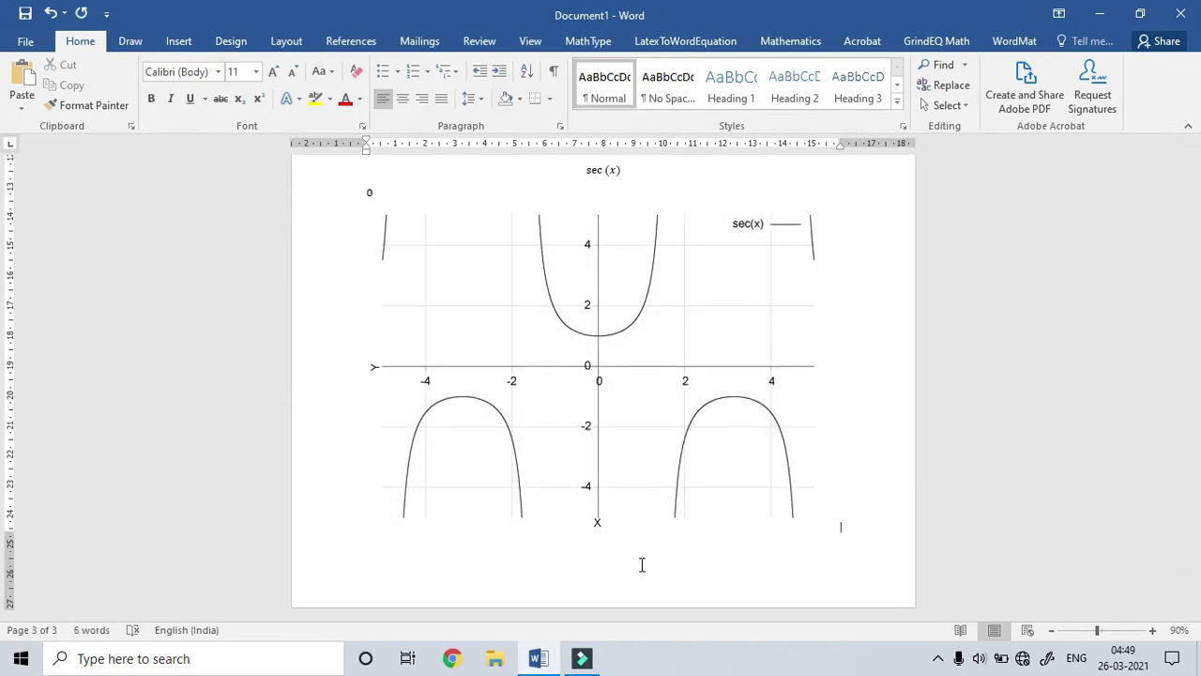
{"action": "key", "text": "Return"}
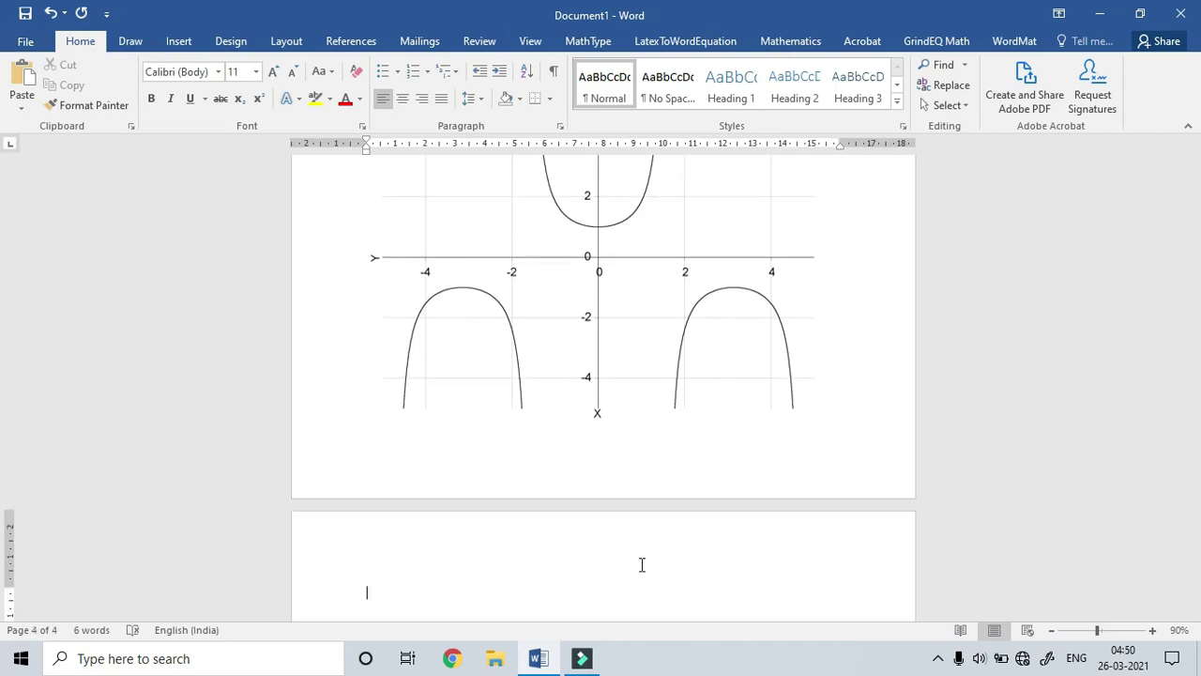
{"action": "key", "text": "alt"}
{"action": "key", "text": "alt"}
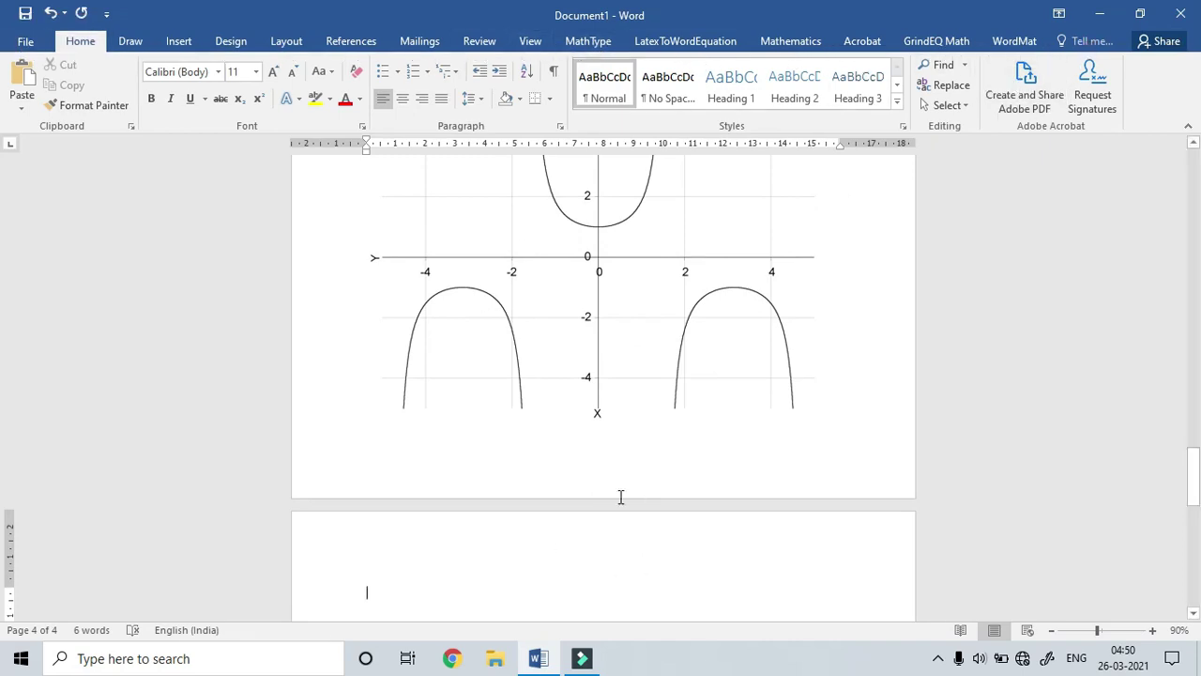
{"action": "left_click", "coordinate": [178, 47]}
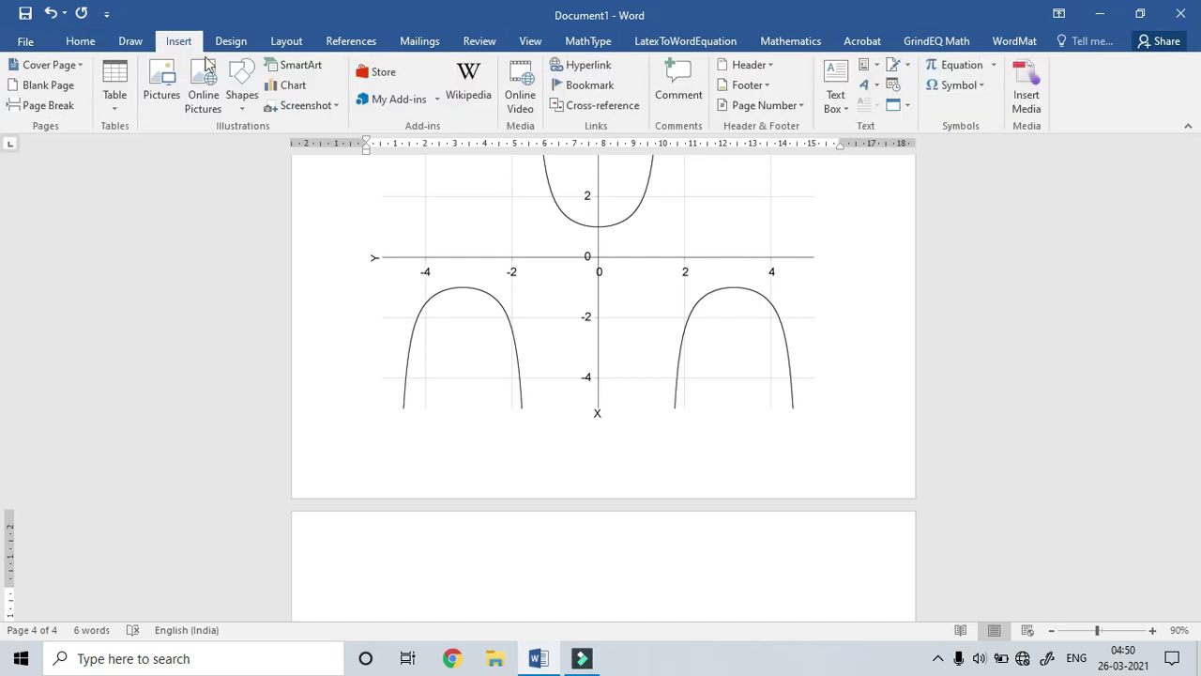
{"action": "left_click", "coordinate": [954, 65]}
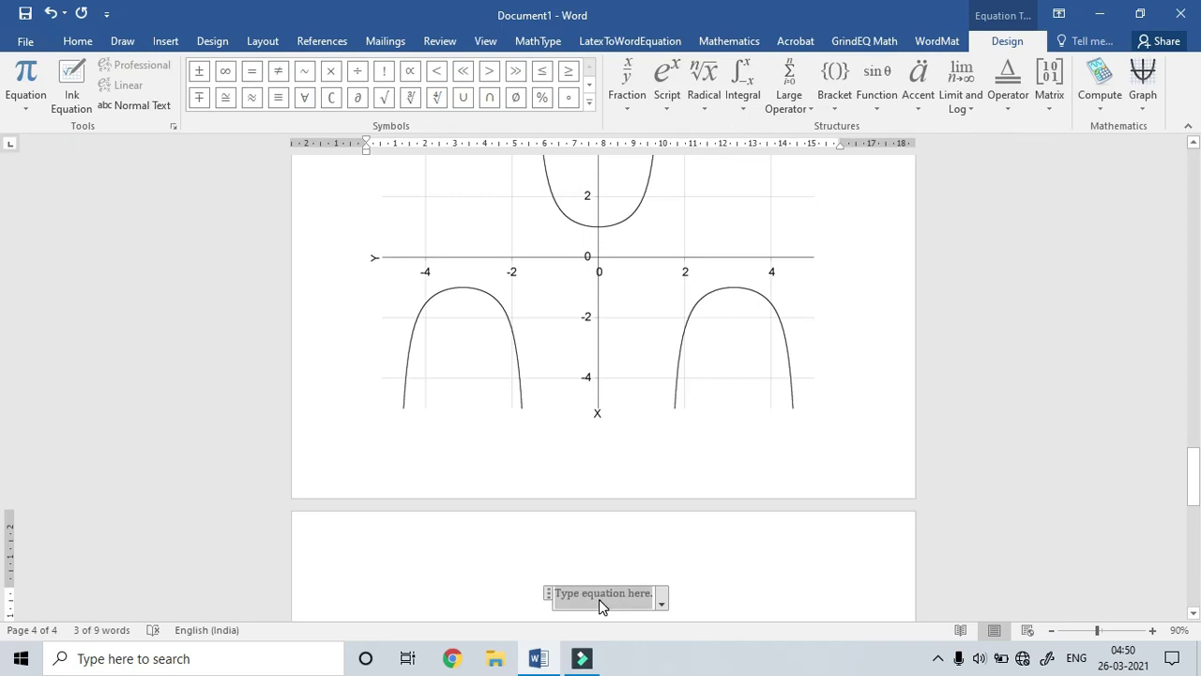
{"action": "type", "text": "c"}
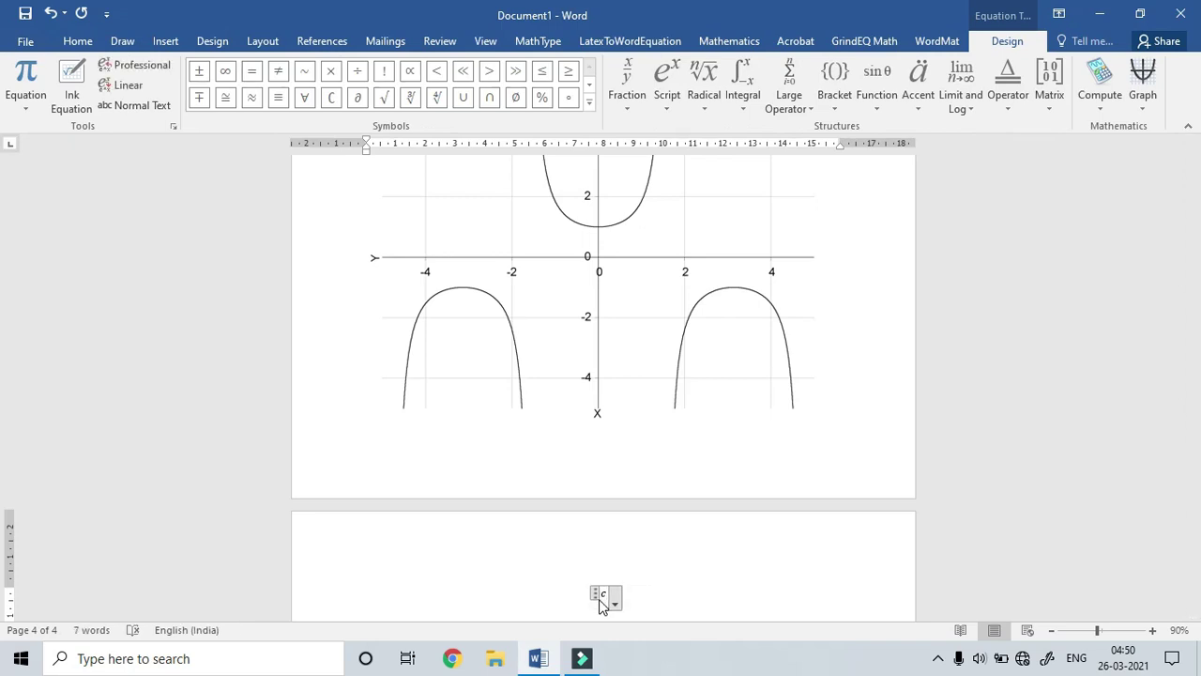
{"action": "type", "text": "sc("}
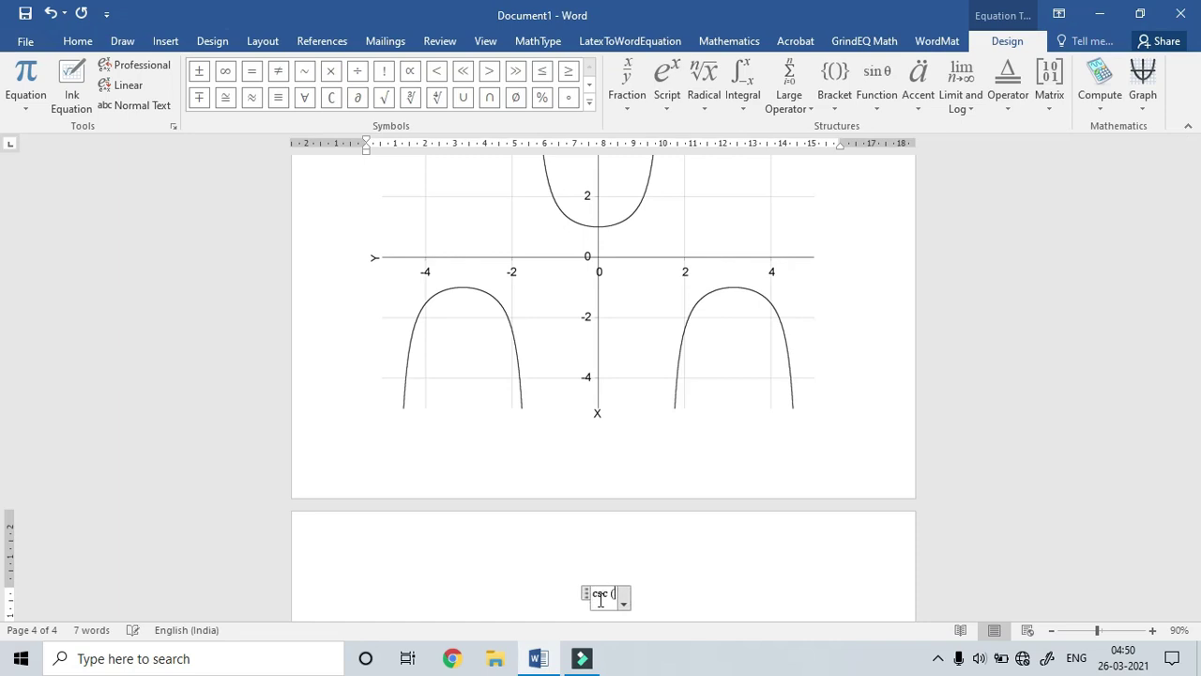
{"action": "type", "text": "x)"}
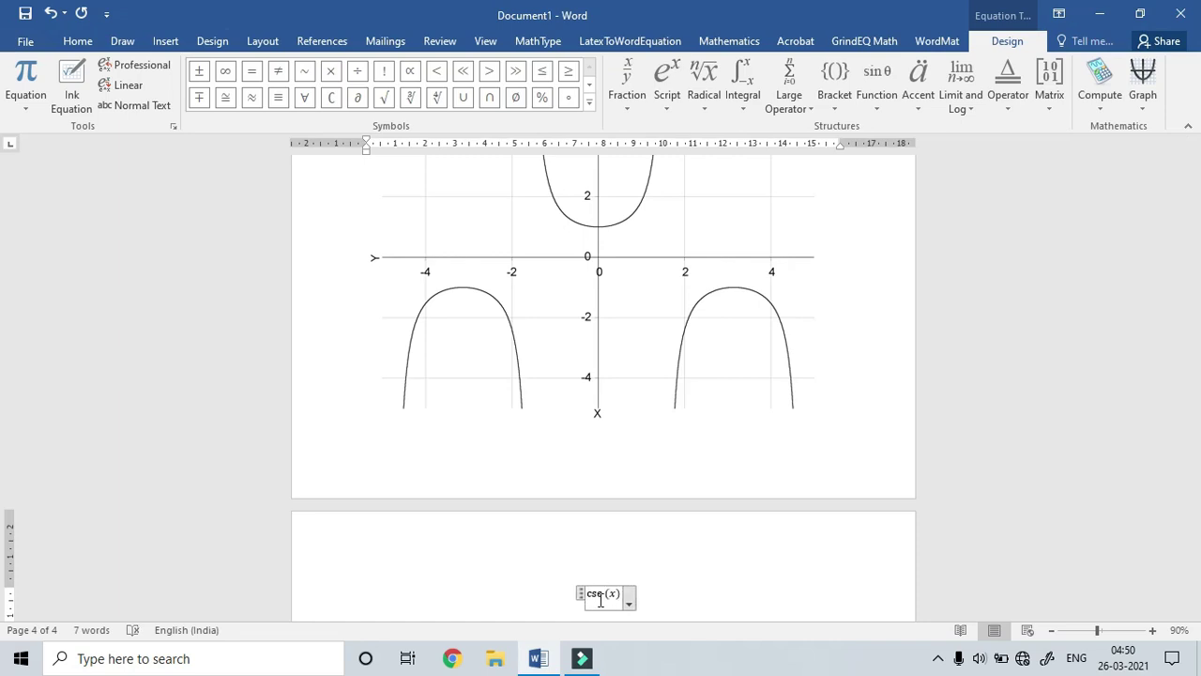
Plot the csc(x) equation in 2D with y from -5 to 5 and insert its graph
{"action": "key", "text": "shift+Home"}
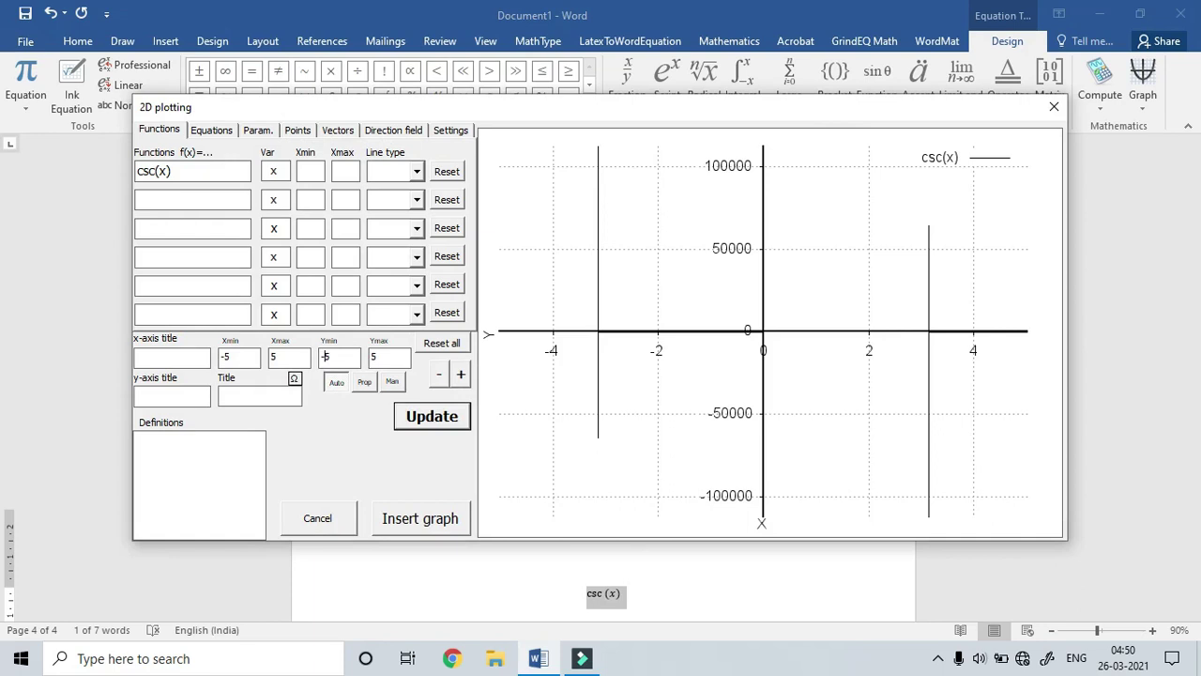
{"action": "left_click", "coordinate": [413, 416]}
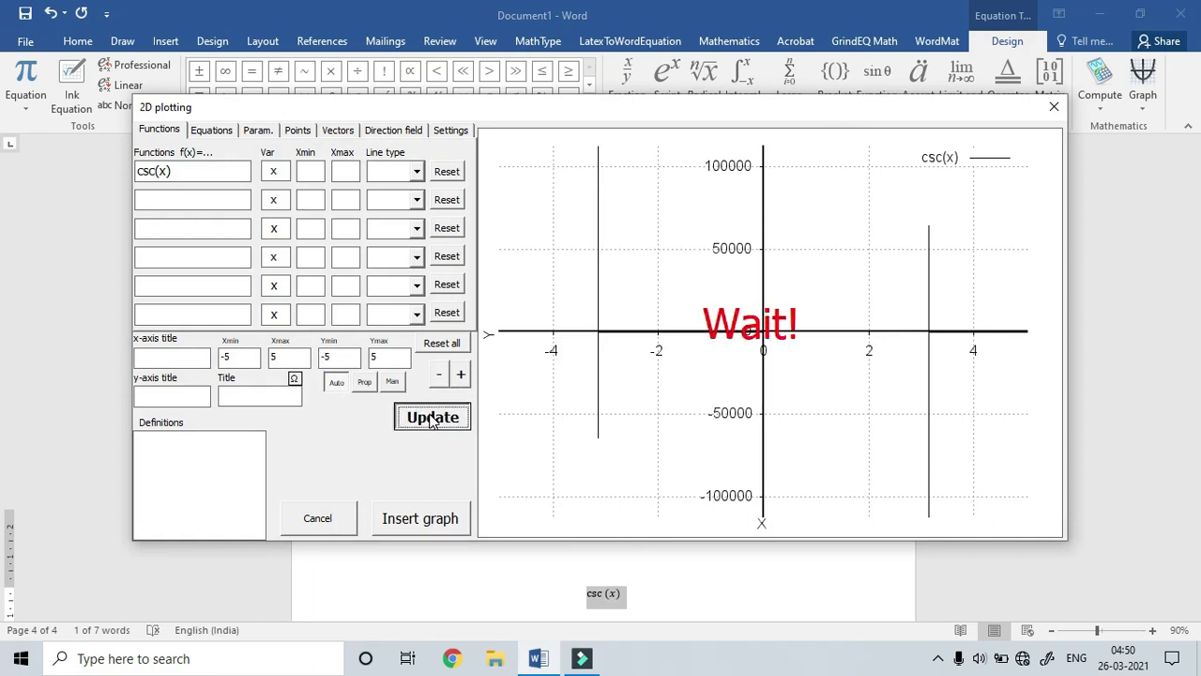
{"action": "left_click", "coordinate": [440, 522]}
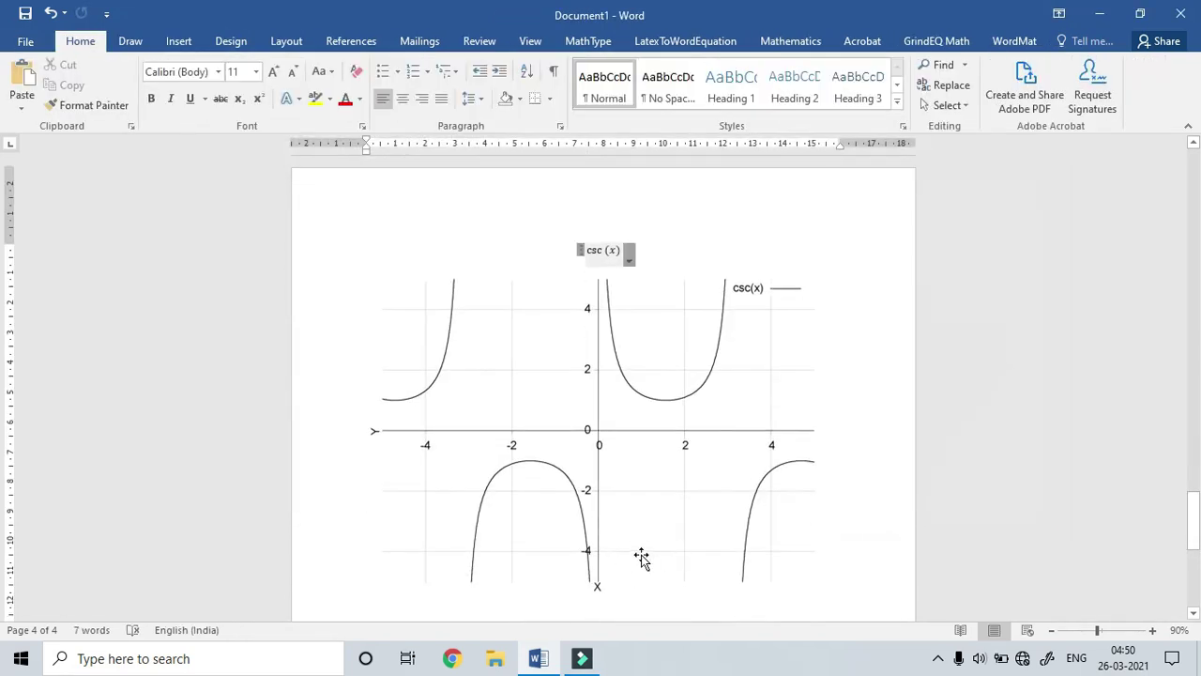
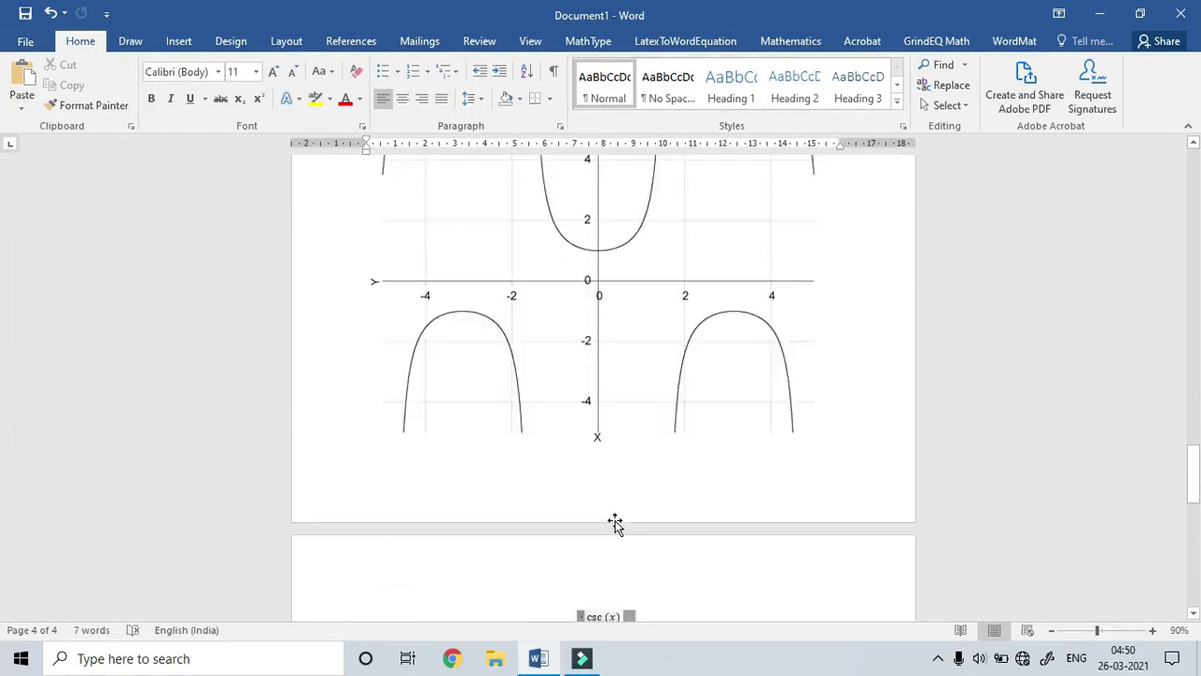
{"action": "scroll", "coordinate": [615, 524], "scroll_direction": "up", "scroll_amount": 12}
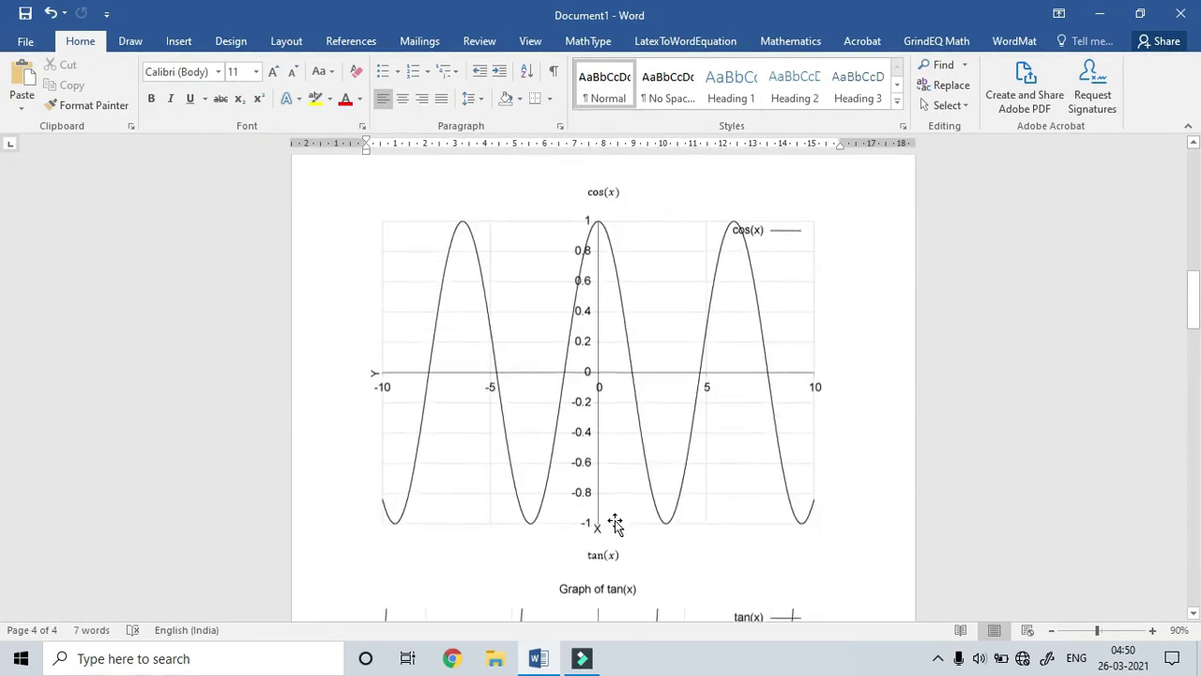
Insert a sin(x) equation on a new line below the csc(x) graph
{"action": "scroll", "coordinate": [629, 522], "scroll_direction": "down", "scroll_amount": 9}
{"action": "scroll", "coordinate": [633, 521], "scroll_direction": "down", "scroll_amount": 20}
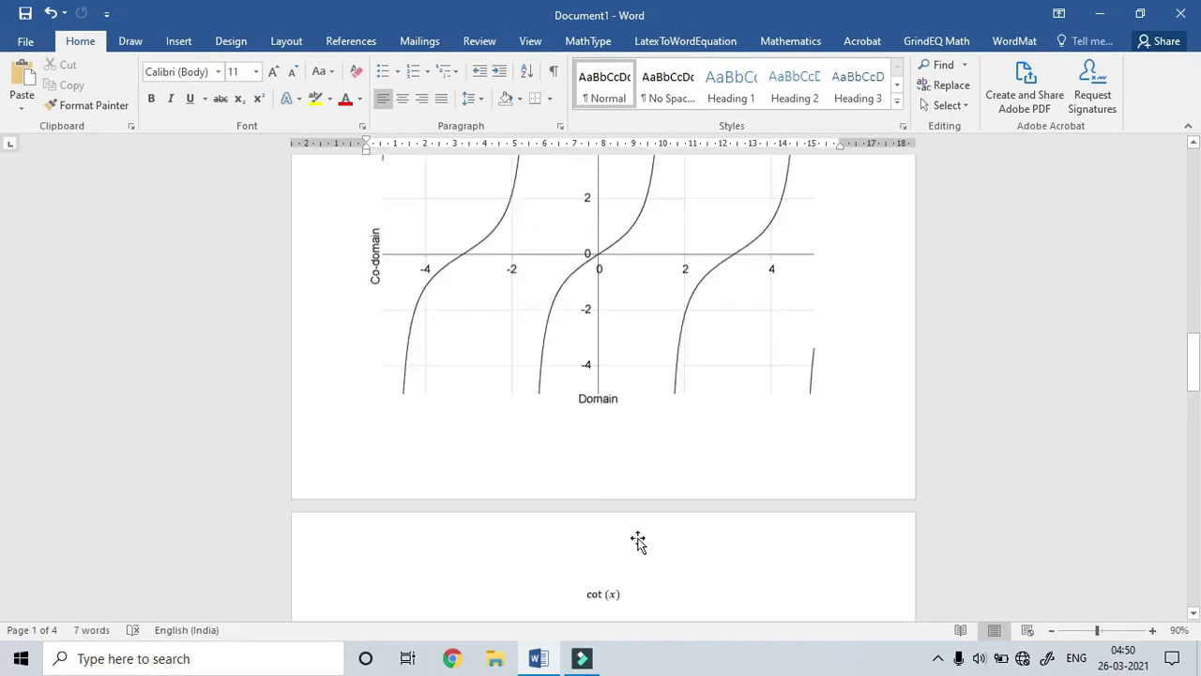
{"action": "scroll", "coordinate": [676, 530], "scroll_direction": "down", "scroll_amount": 10}
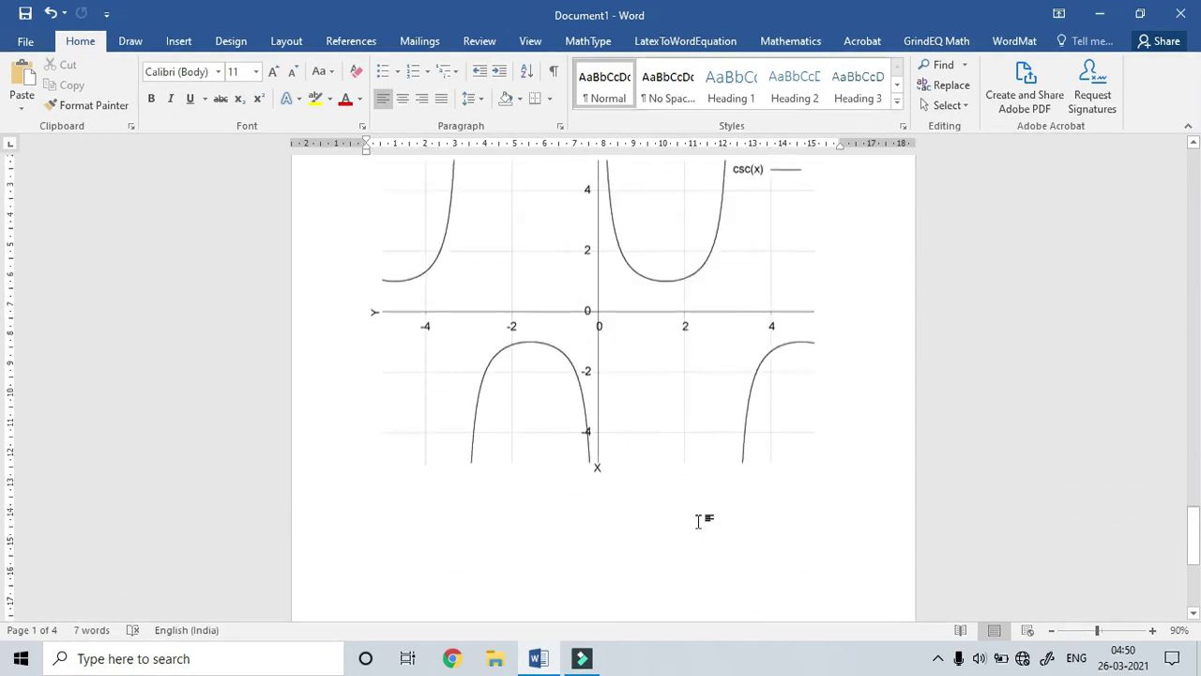
{"action": "left_click", "coordinate": [643, 360]}
{"action": "scroll", "coordinate": [643, 360], "scroll_direction": "up", "scroll_amount": 2}
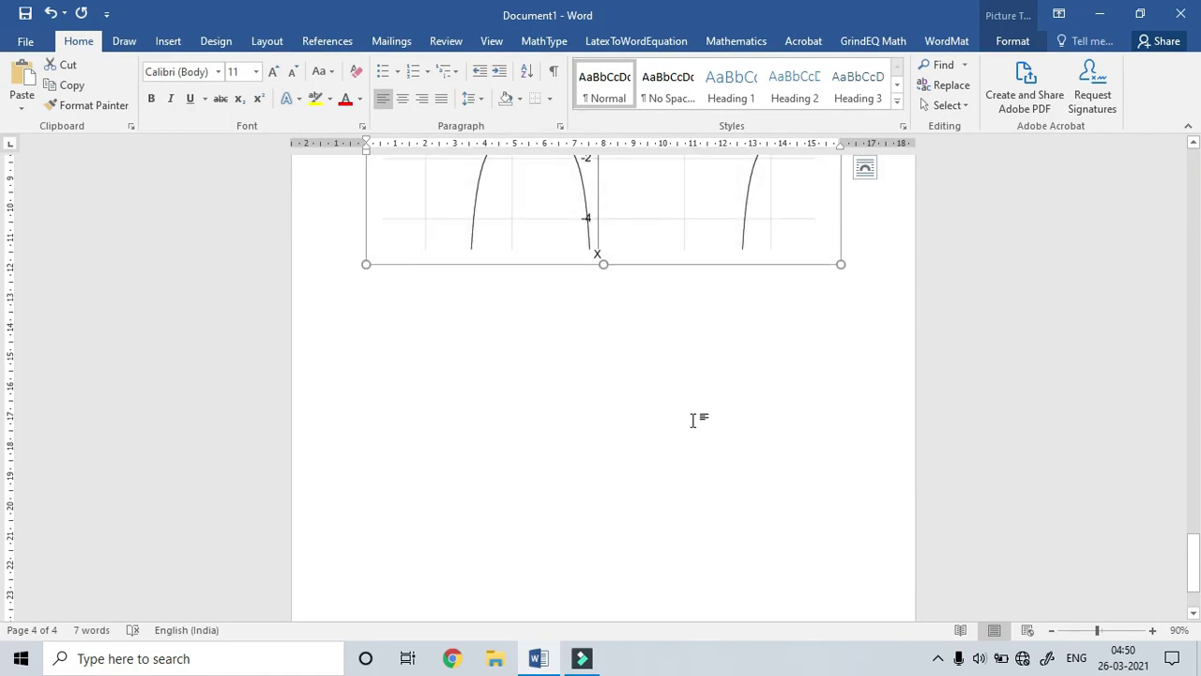
{"action": "left_click", "coordinate": [694, 419]}
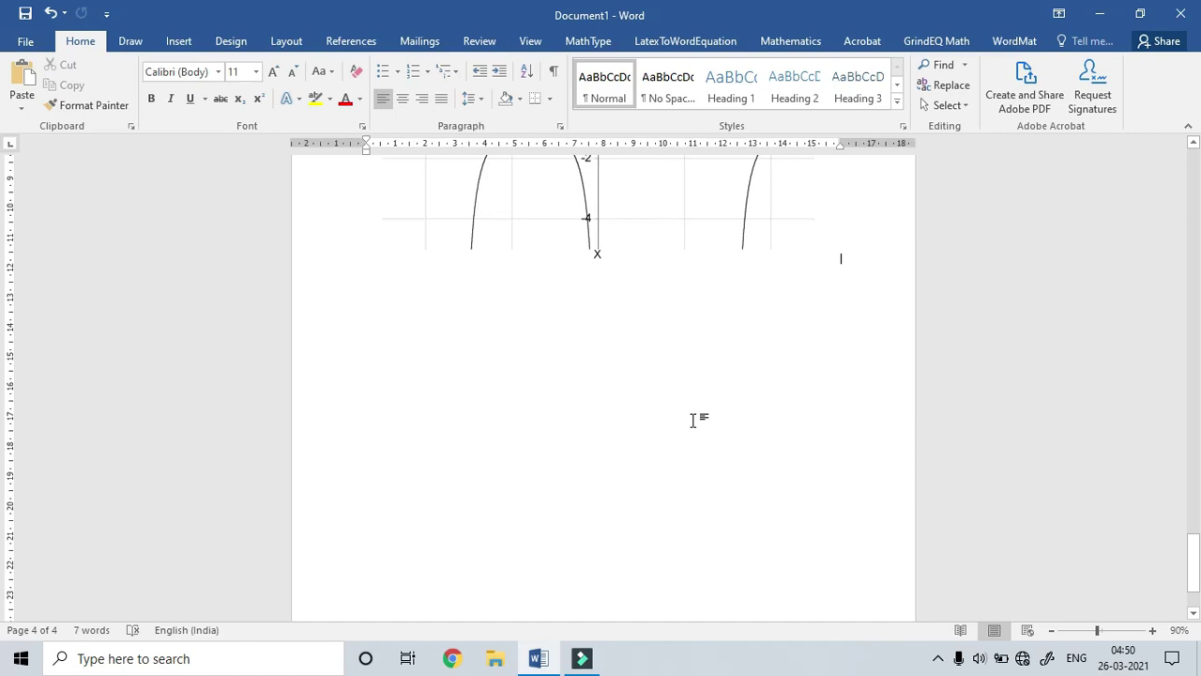
{"action": "key", "text": "alt+equal"}
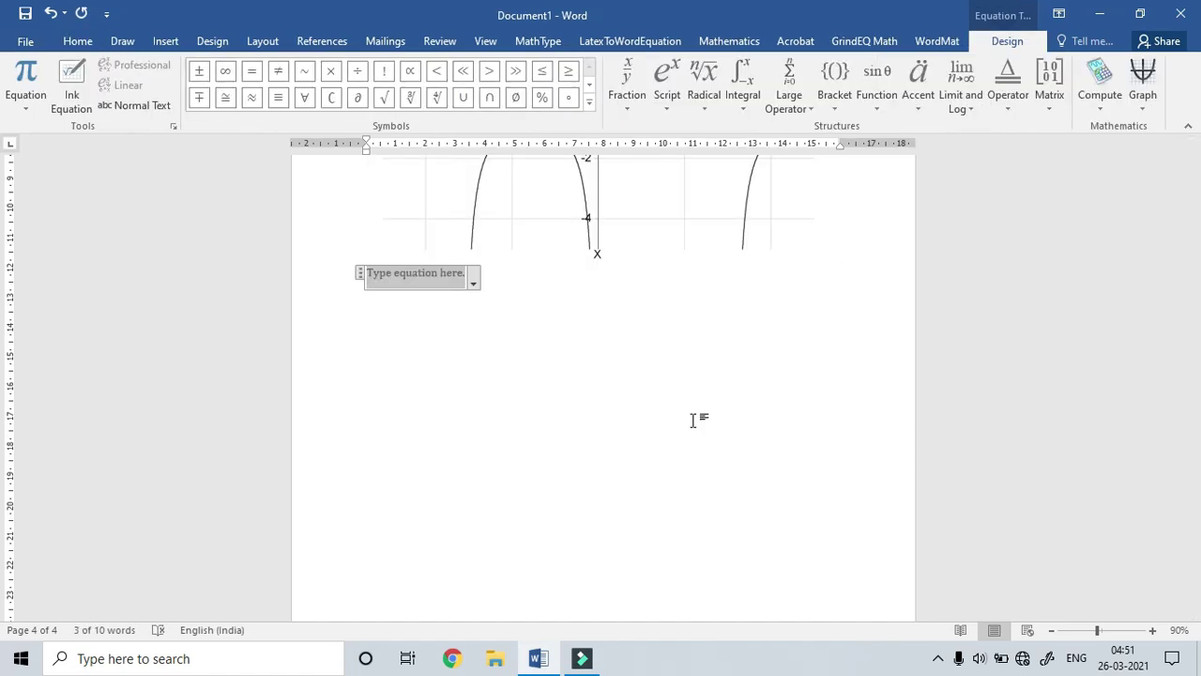
{"action": "type", "text": "sin(x)"}
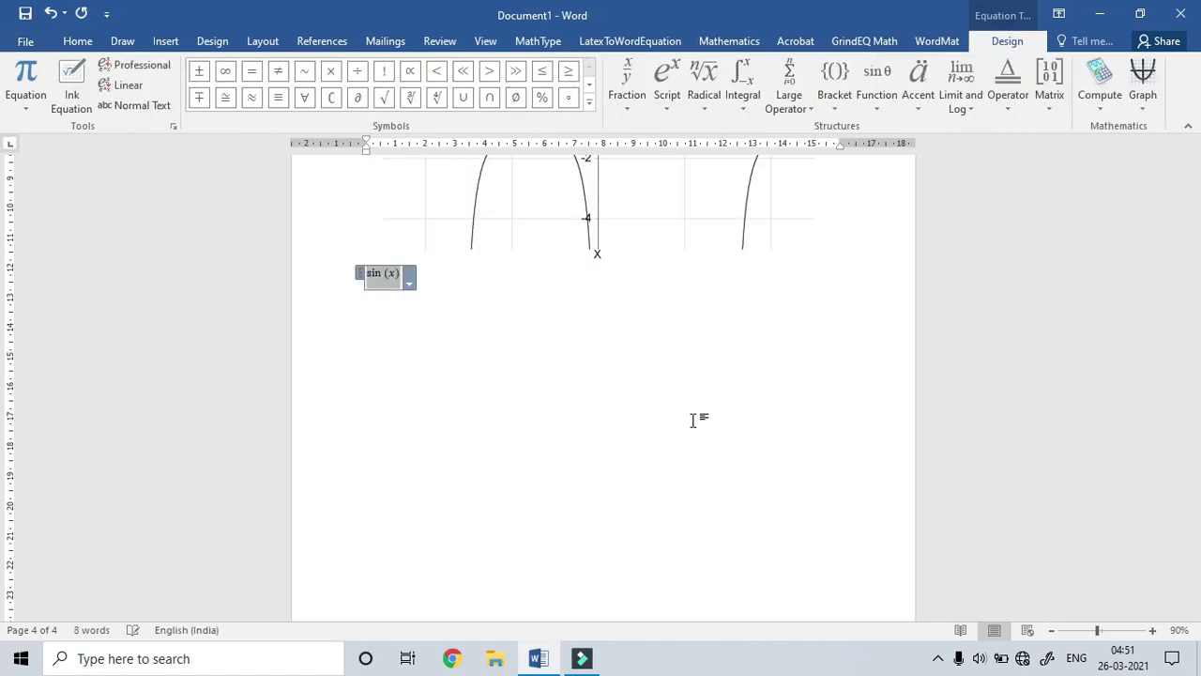
Plot the new sin(x) equation in 2D with both x and y from -10 to 10
{"action": "key", "text": "alt+g"}
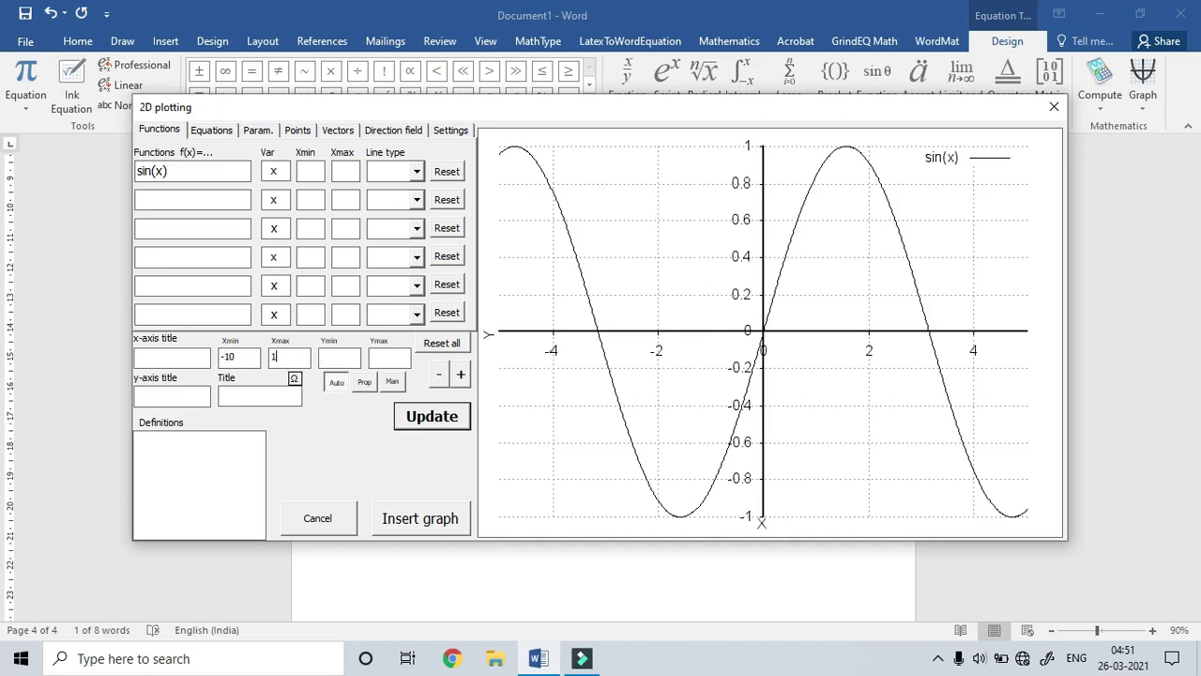
{"action": "left_click", "coordinate": [159, 130]}
{"action": "left_click", "coordinate": [350, 356]}
{"action": "type", "text": "-10"}
{"action": "key", "text": "Tab"}
{"action": "type", "text": "1"}
{"action": "left_click", "coordinate": [413, 422]}
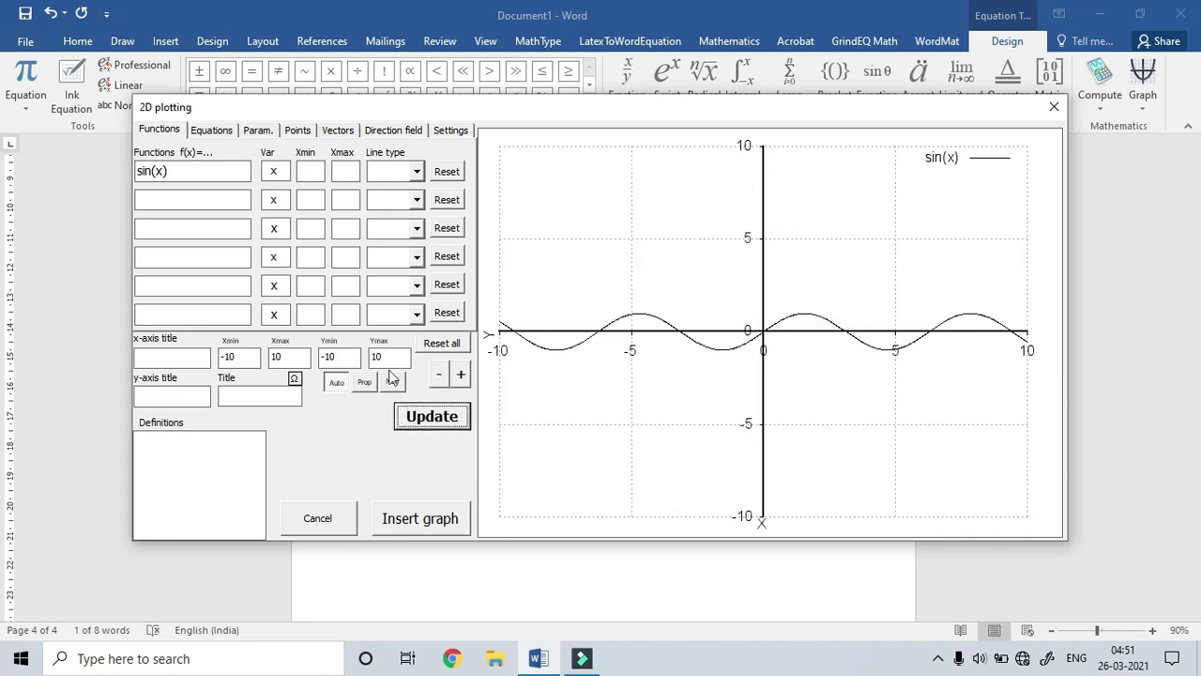
Add cos(x), tan(x), cot(x), csc(x) and sec(x) to the sin(x) plot and insert the combined graph
{"action": "left_click", "coordinate": [166, 201]}
{"action": "type", "text": "cos(x"}
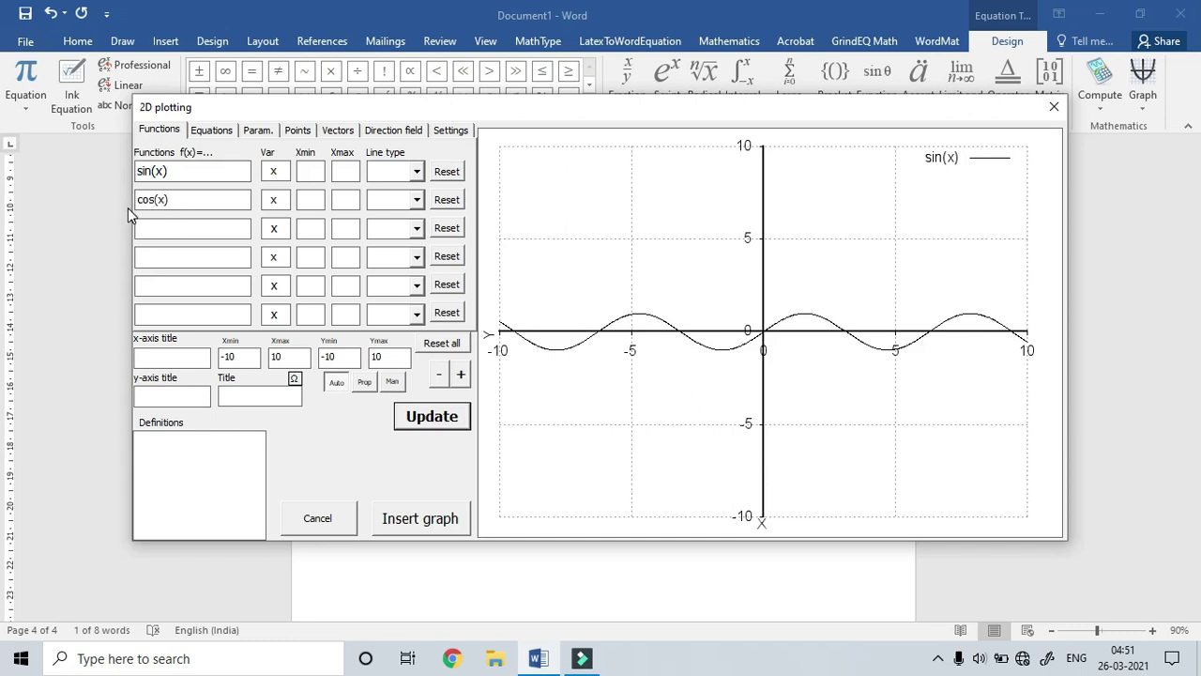
{"action": "type", "text": "tan(x"}
{"action": "left_click", "coordinate": [166, 259]}
{"action": "type", "text": "cot(x)"}
{"action": "left_click", "coordinate": [146, 285]}
{"action": "type", "text": "csc(x)"}
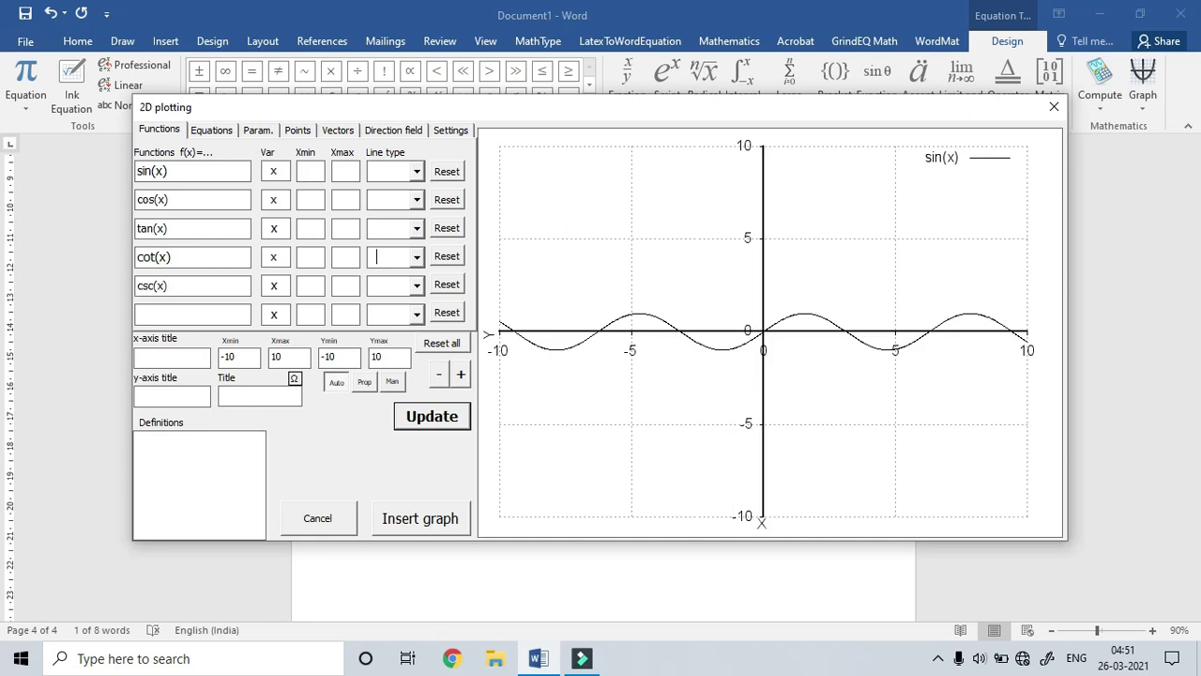
{"action": "left_click", "coordinate": [191, 317]}
{"action": "type", "text": "sec(x)"}
{"action": "left_click", "coordinate": [427, 424]}
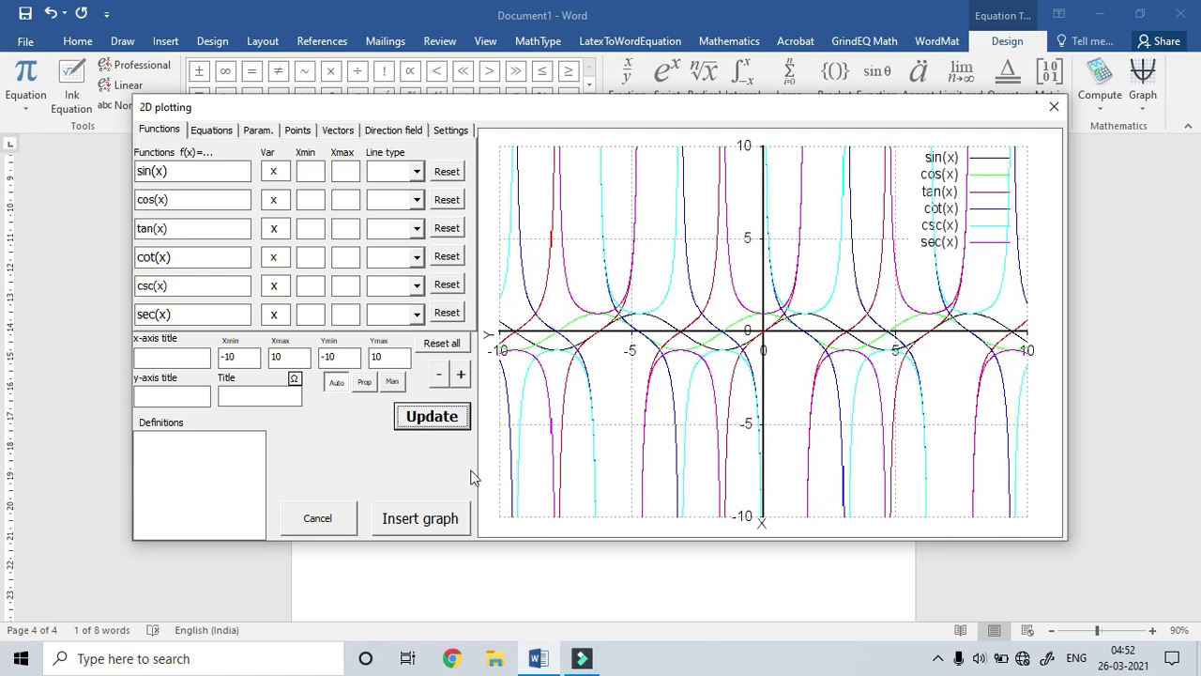
{"action": "left_click", "coordinate": [416, 524]}
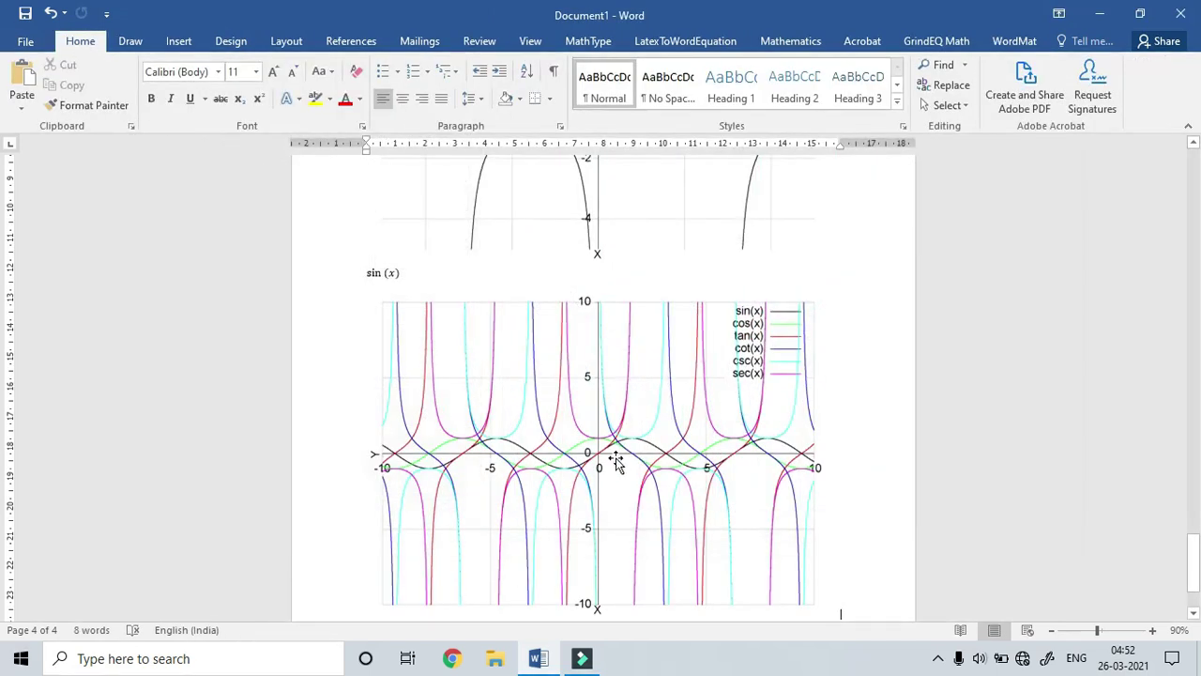
Reopen the combined graph for editing and remove tan(x), cot(x), csc(x) and sec(x) from the plot
{"action": "scroll", "coordinate": [625, 451], "scroll_direction": "down", "scroll_amount": 2}
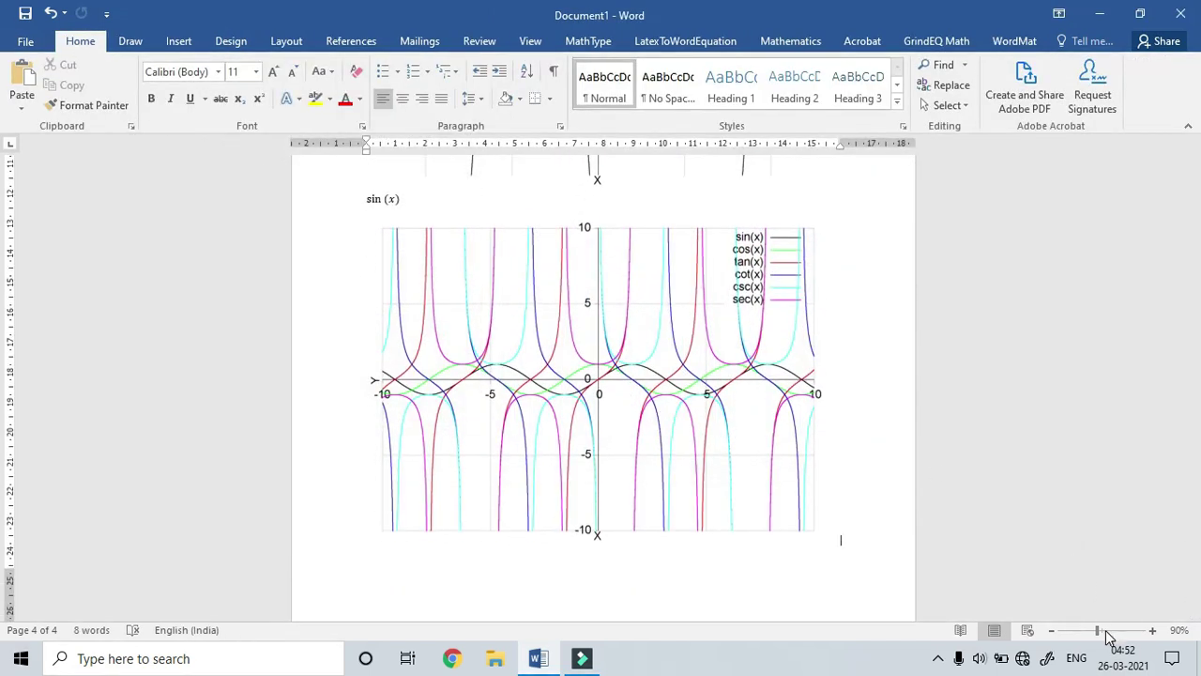
{"action": "left_click_drag", "start_coordinate": [1098, 631], "coordinate": [1106, 634]}
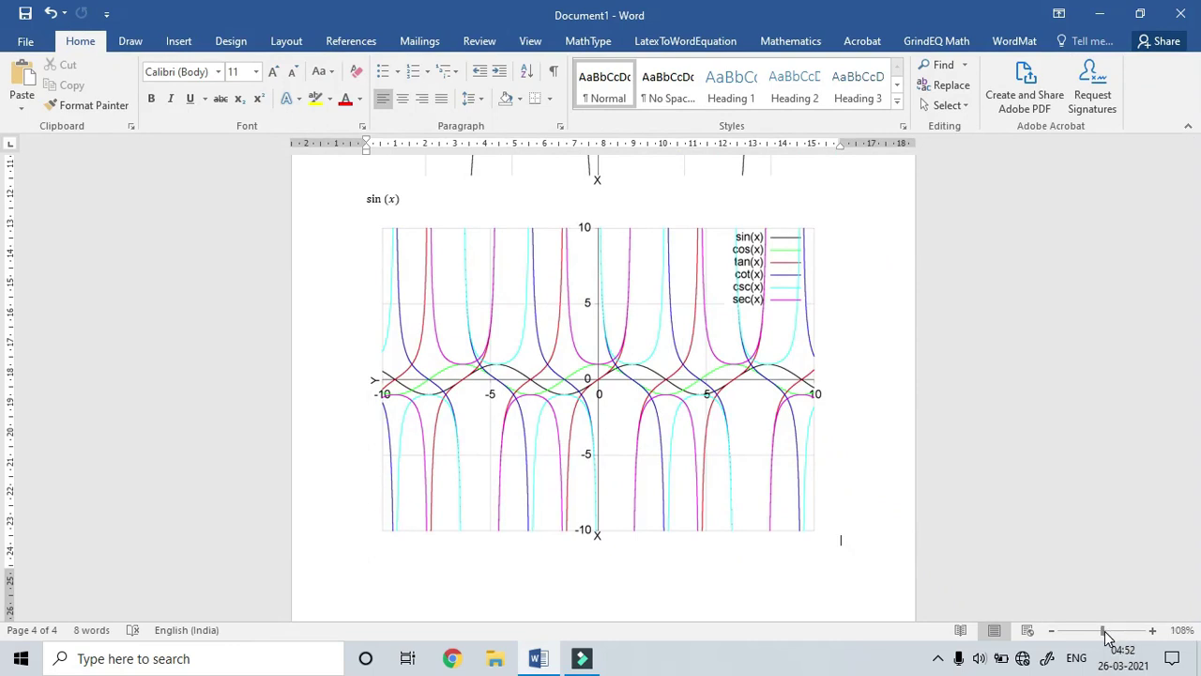
{"action": "left_click", "coordinate": [797, 541]}
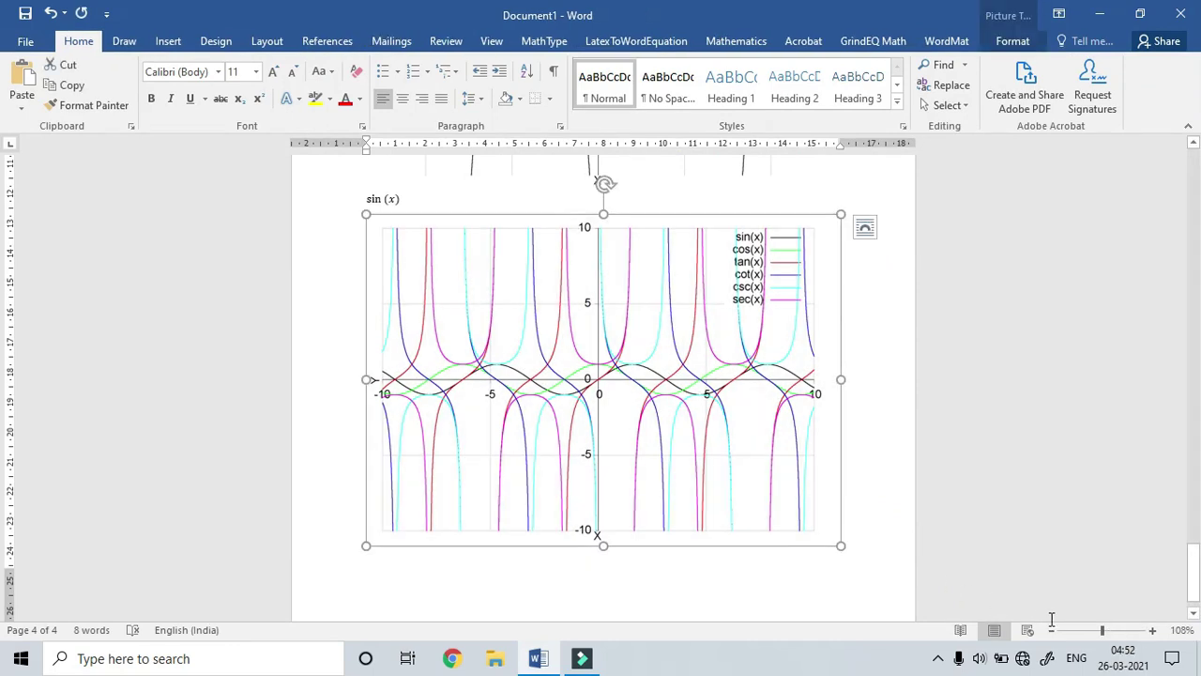
{"action": "left_click", "coordinate": [1154, 631]}
{"action": "left_click", "coordinate": [1154, 631]}
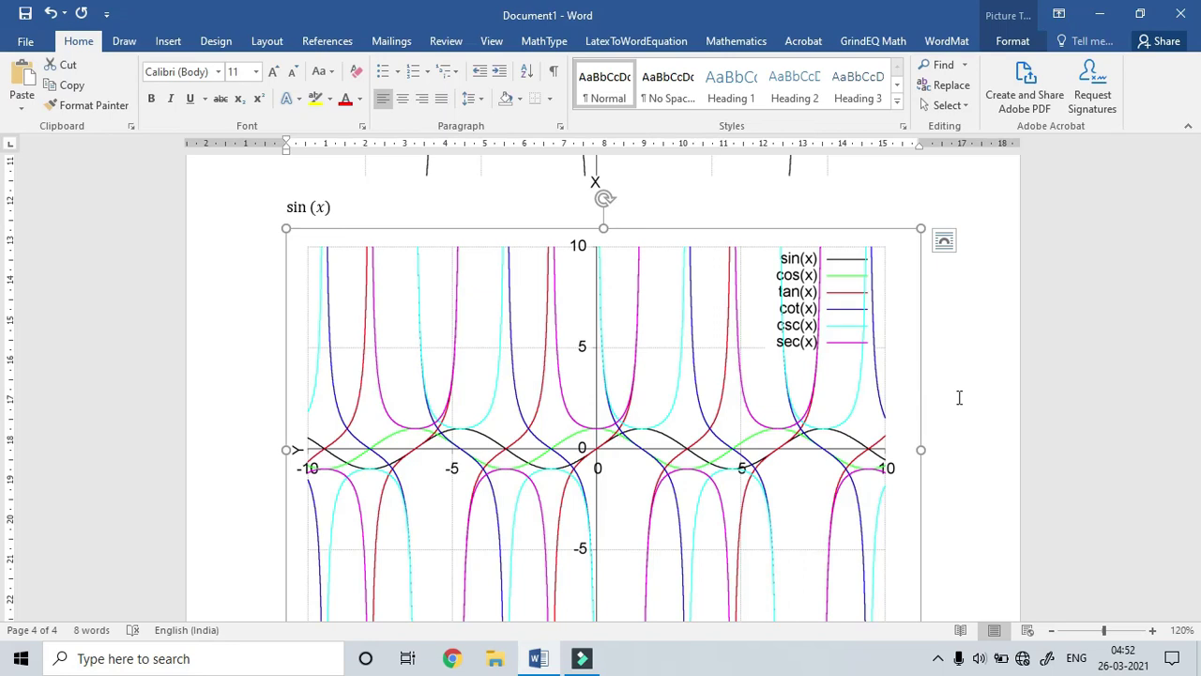
{"action": "scroll", "coordinate": [1011, 351], "scroll_direction": "down", "scroll_amount": 3}
{"action": "double_click", "coordinate": [733, 394]}
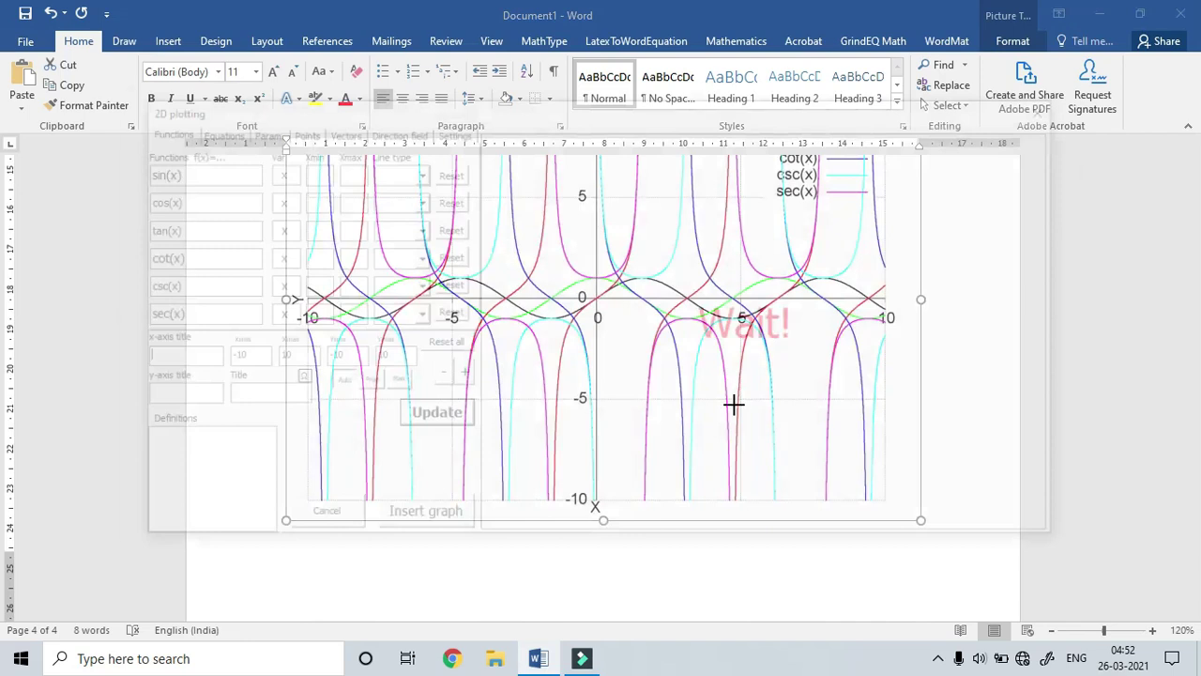
{"action": "left_click", "coordinate": [446, 229]}
{"action": "left_click", "coordinate": [447, 256]}
{"action": "left_click", "coordinate": [447, 284]}
{"action": "left_click", "coordinate": [446, 313]}
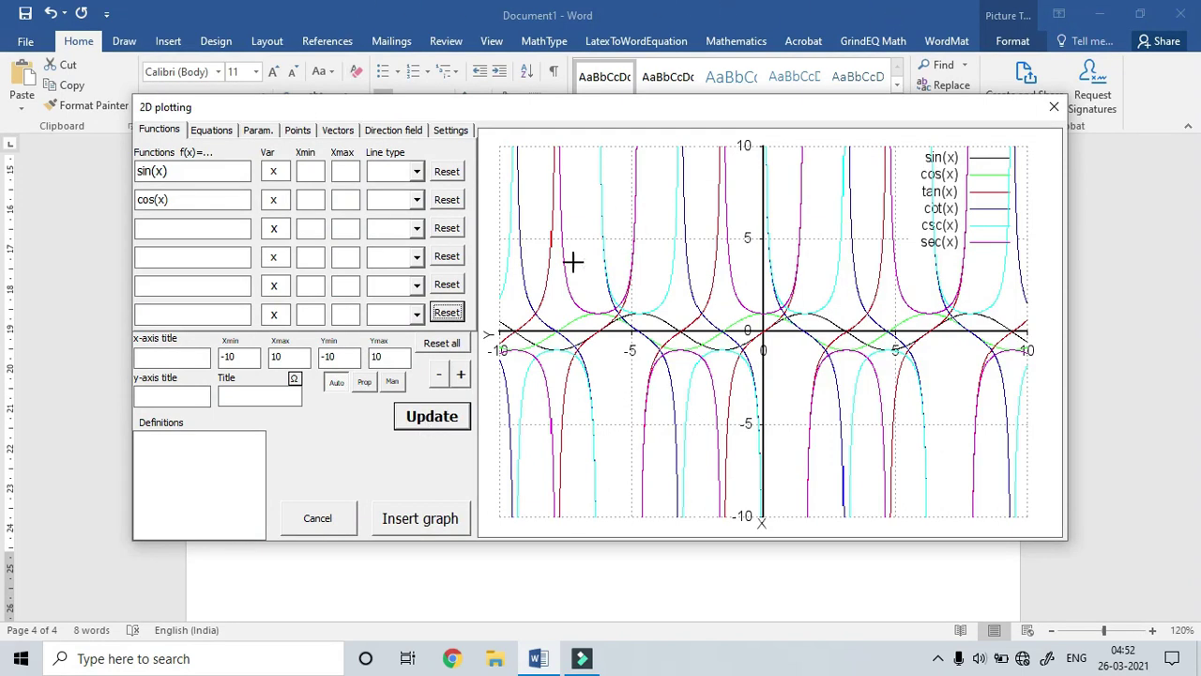
{"action": "left_click", "coordinate": [451, 419]}
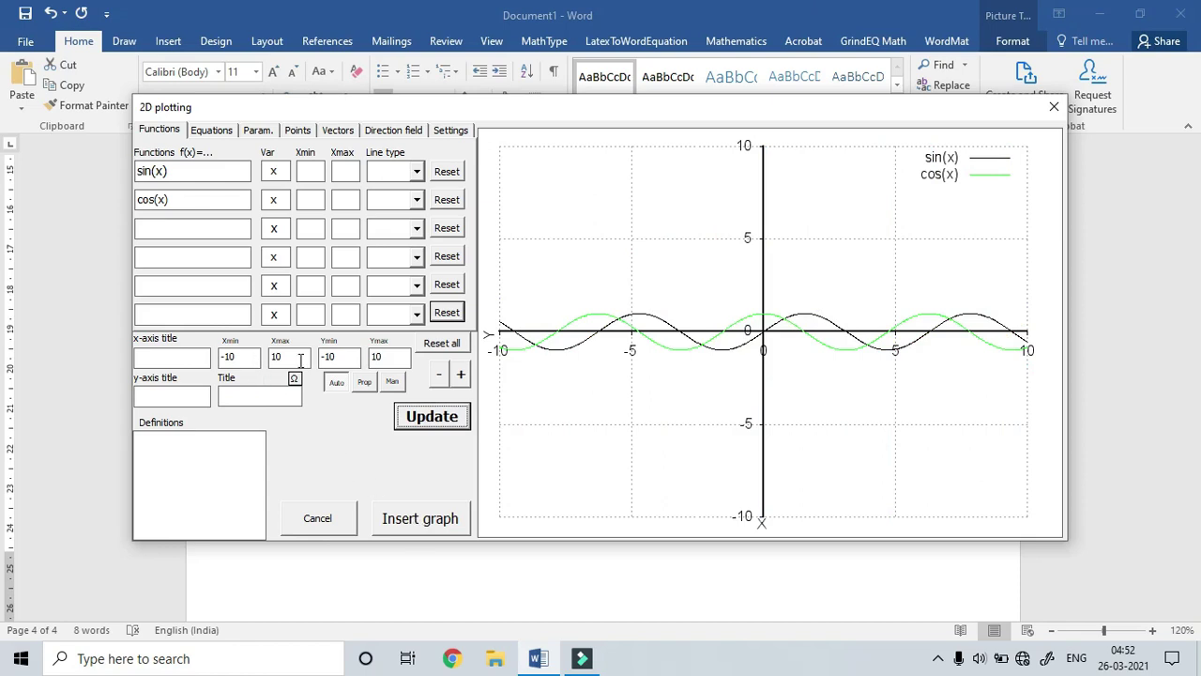
Set the plot's y range from -5 to 5 and update the preview
{"action": "left_click", "coordinate": [356, 361]}
{"action": "key", "text": "BackSpace"}
{"action": "key", "text": "BackSpace"}
{"action": "key", "text": "Tab"}
{"action": "type", "text": "5"}
{"action": "left_click", "coordinate": [434, 418]}
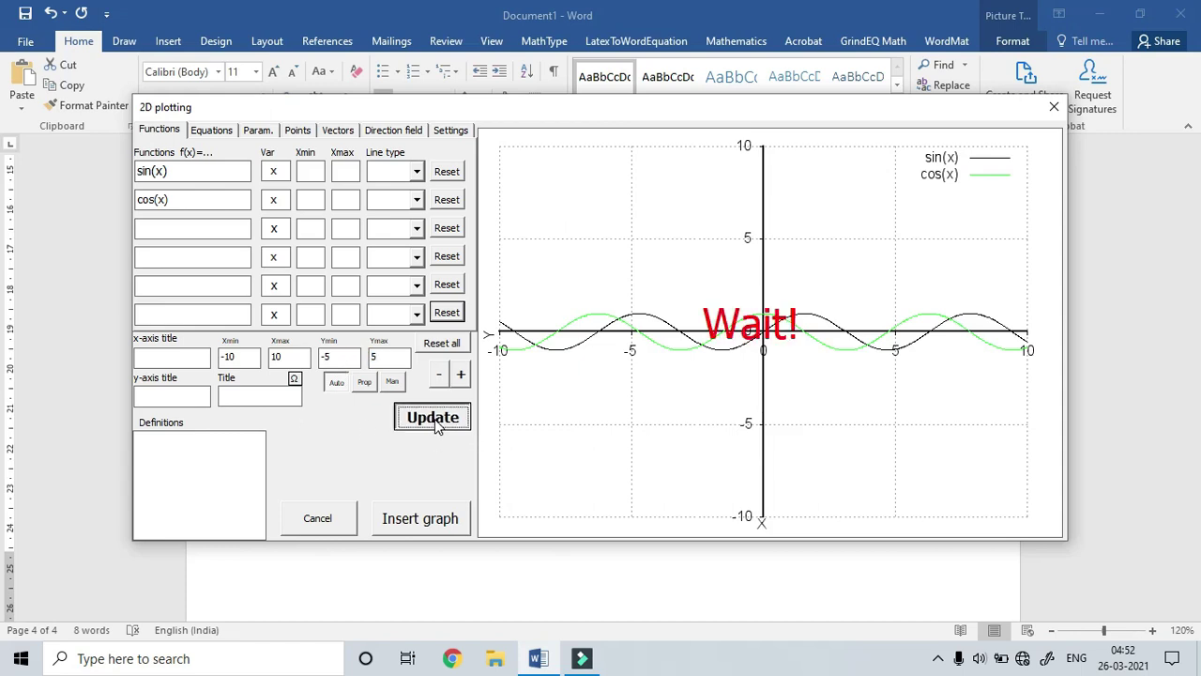
Set the y range of the sin(x) and cos(x) plot from -2 to 2 and insert the graph
{"action": "left_click", "coordinate": [351, 359]}
{"action": "key", "text": "BackSpace"}
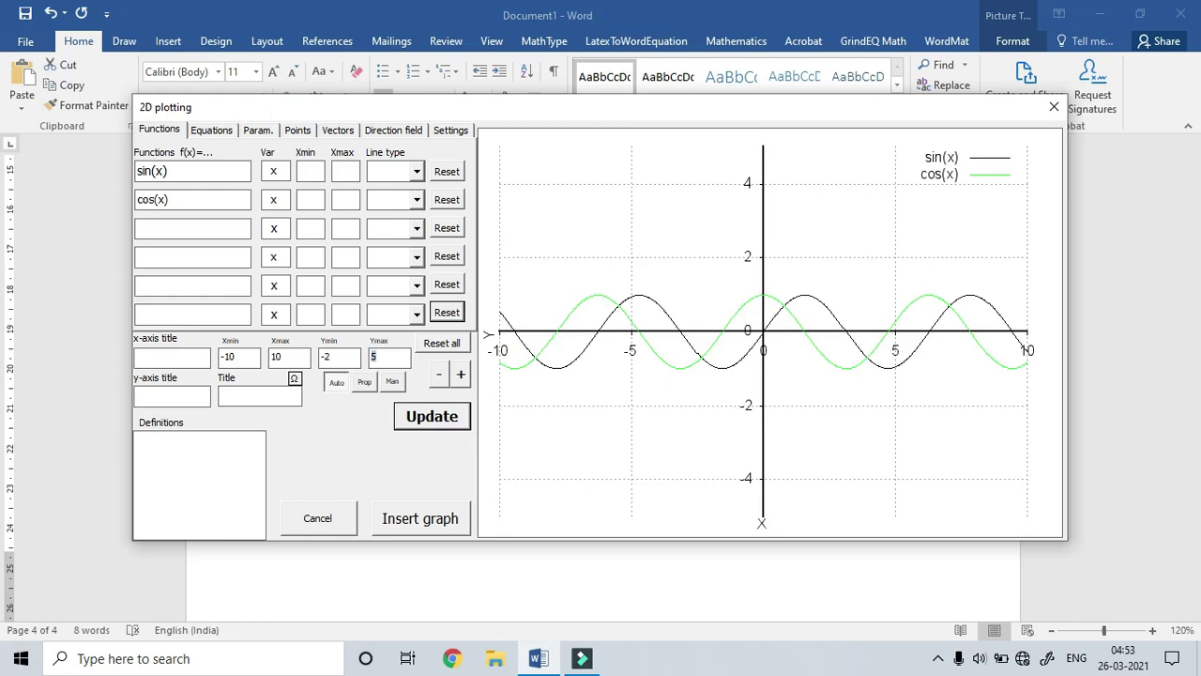
{"action": "left_click", "coordinate": [439, 422]}
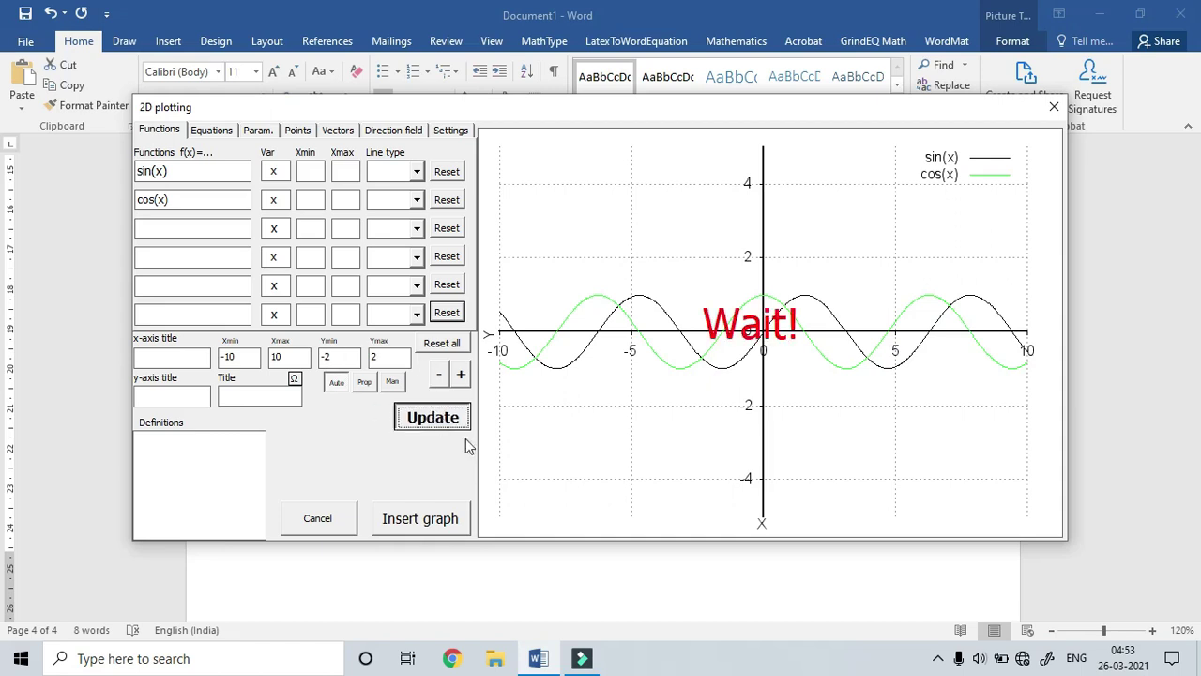
{"action": "left_click", "coordinate": [435, 529]}
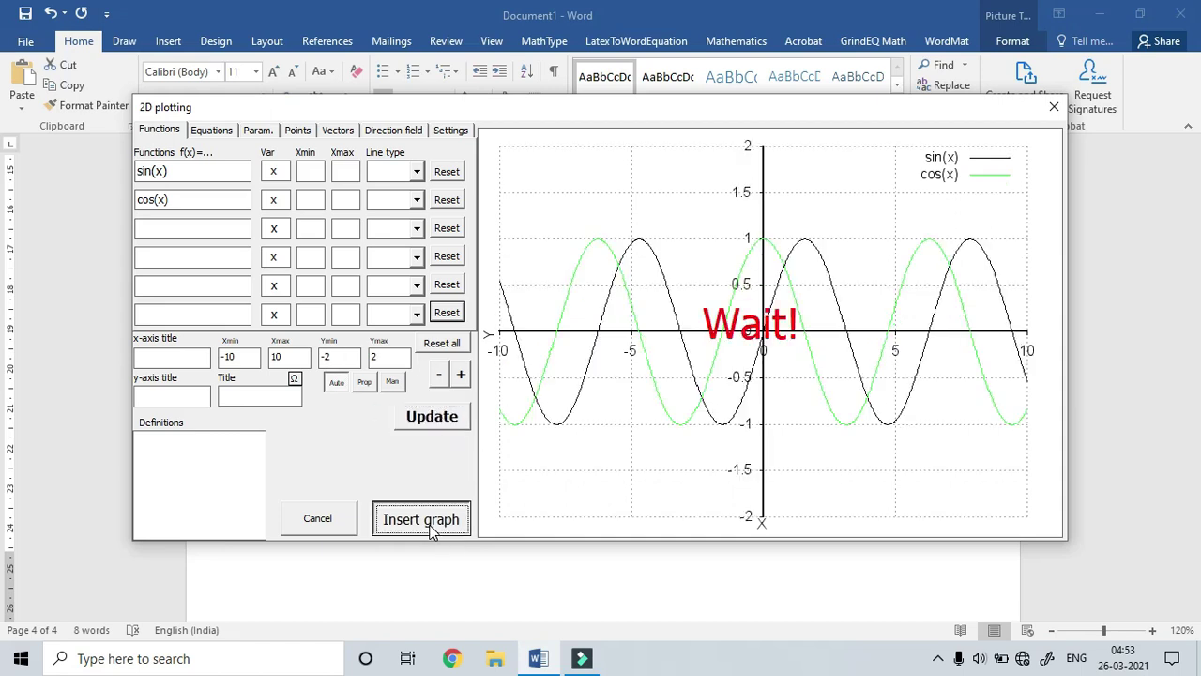
Insert the equation x^2-5x+6 on a new line below the combined sin(x) and cos(x) graph
{"action": "scroll", "coordinate": [701, 424], "scroll_direction": "up", "scroll_amount": 5}
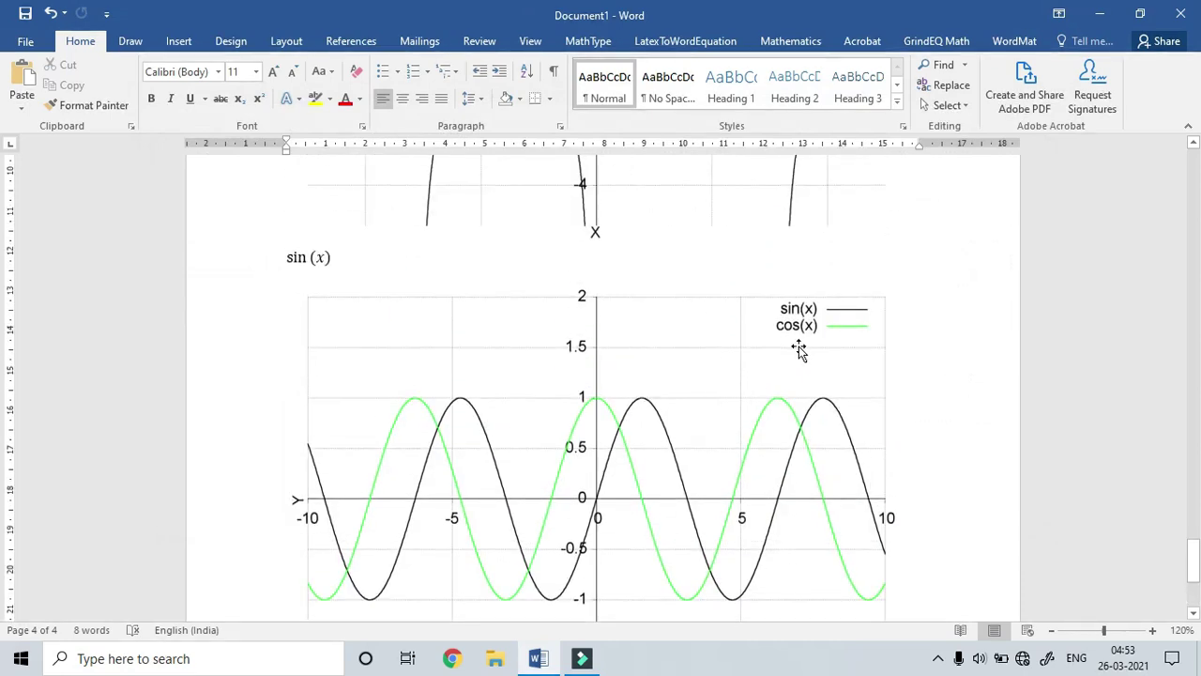
{"action": "scroll", "coordinate": [798, 348], "scroll_direction": "down", "scroll_amount": 1}
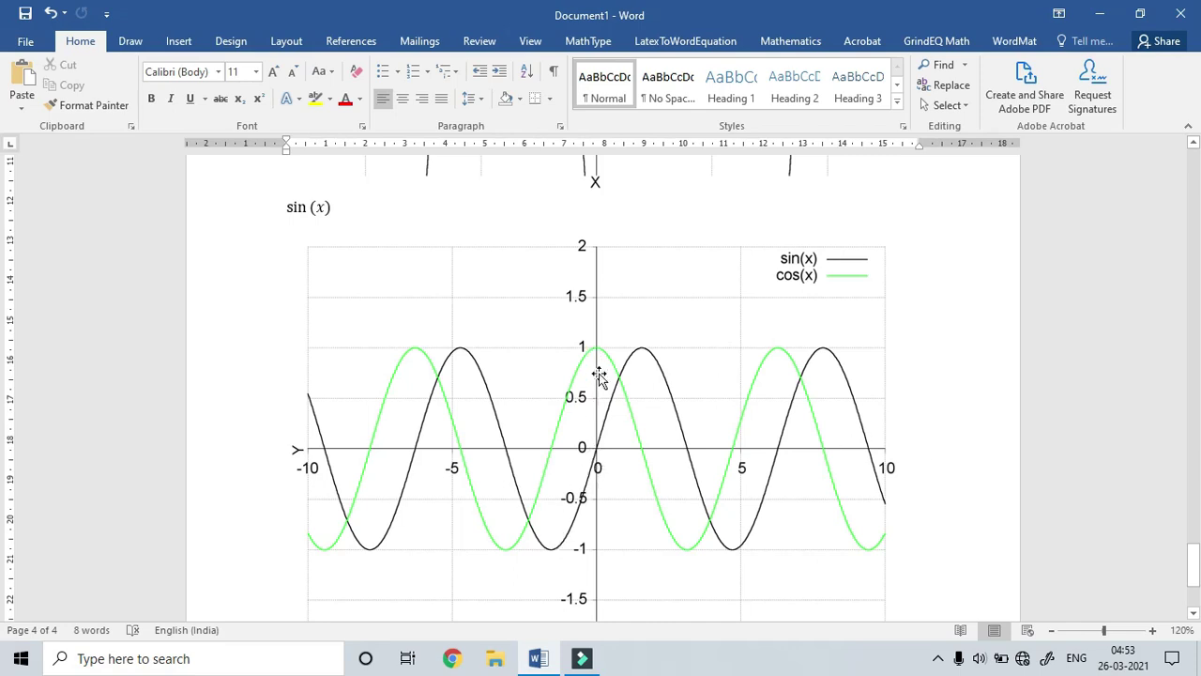
{"action": "scroll", "coordinate": [497, 507], "scroll_direction": "down", "scroll_amount": 3}
{"action": "scroll", "coordinate": [609, 494], "scroll_direction": "down", "scroll_amount": 1}
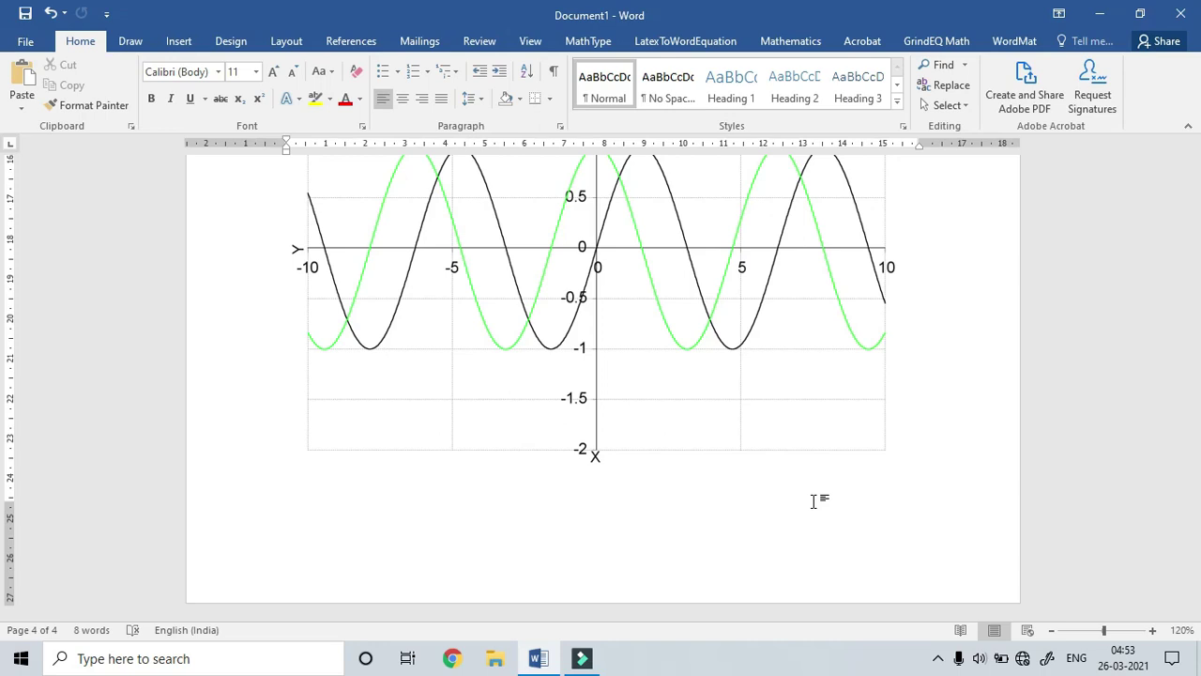
{"action": "key", "text": "ctrl+z"}
{"action": "key", "text": "ctrl+z"}
{"action": "key", "text": "alt+equal"}
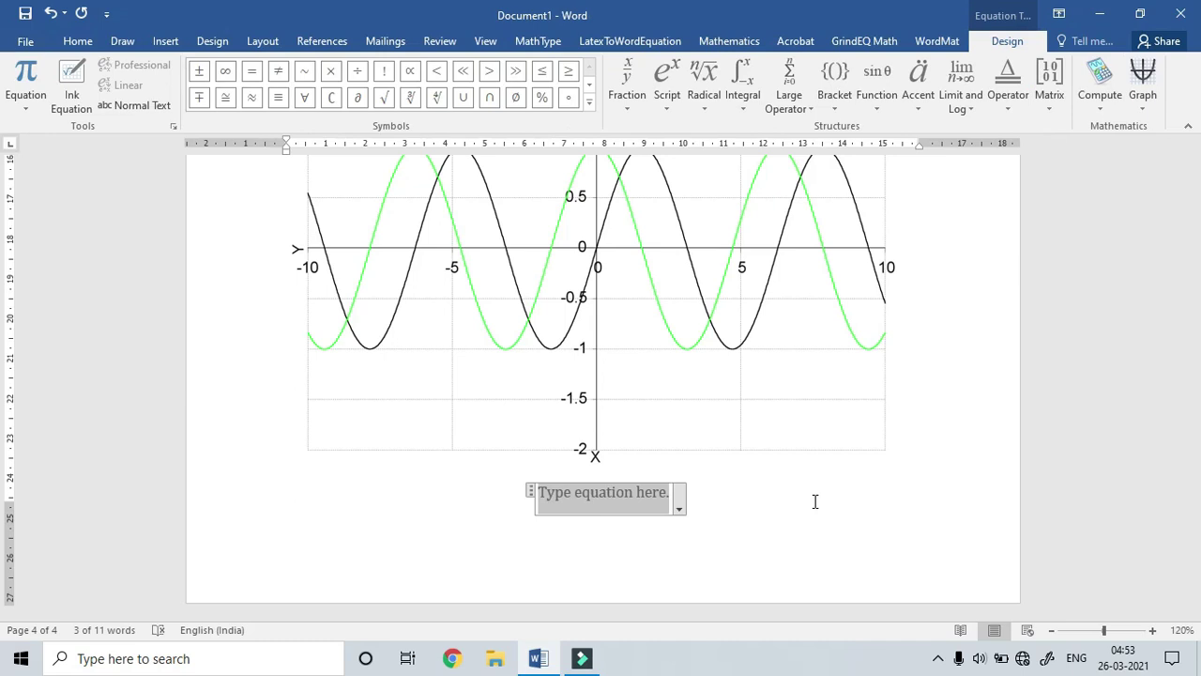
{"action": "type", "text": "x^"}
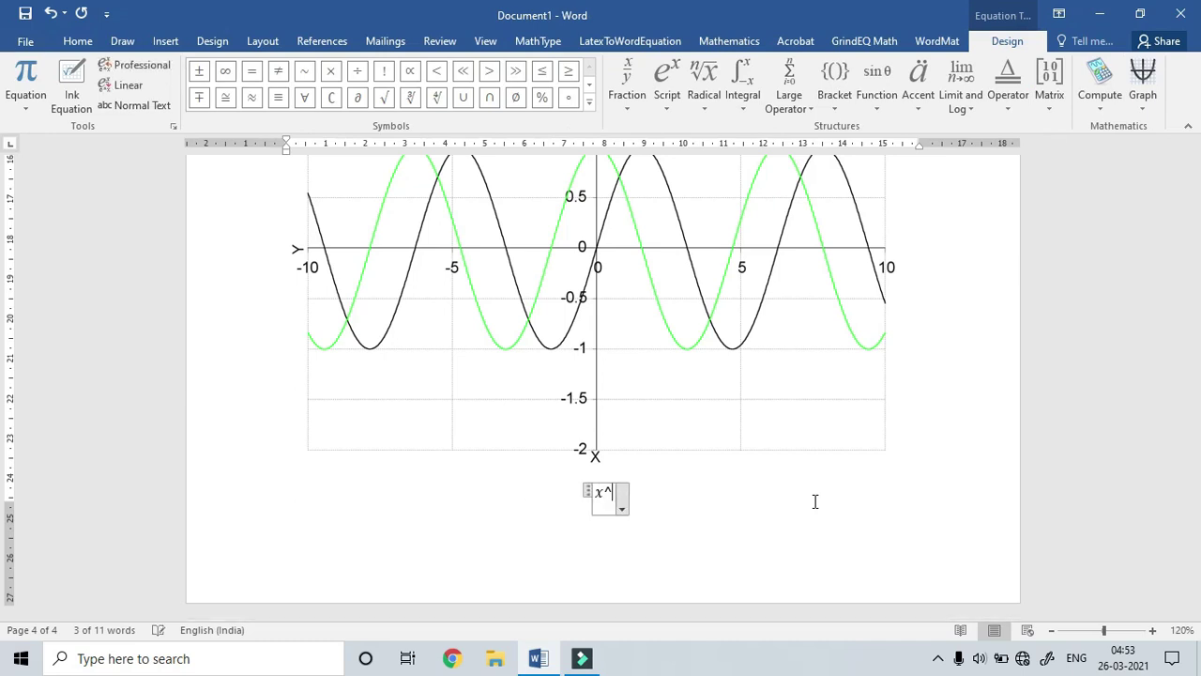
{"action": "type", "text": "2-5x+"}
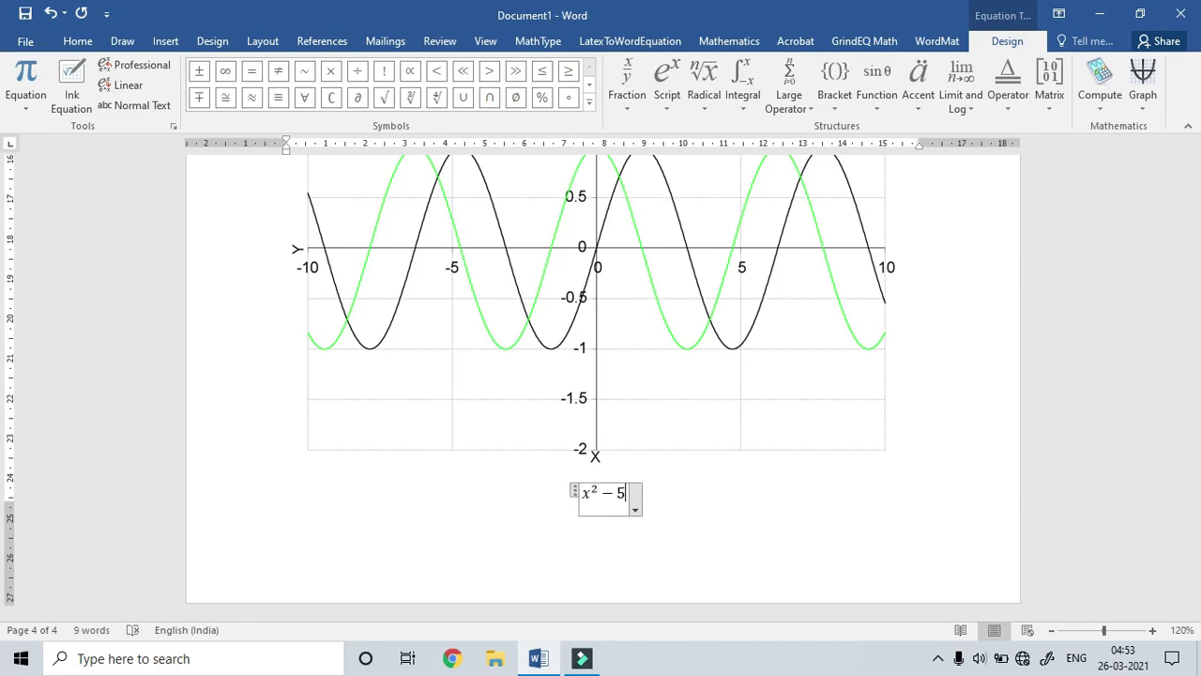
{"action": "type", "text": "6"}
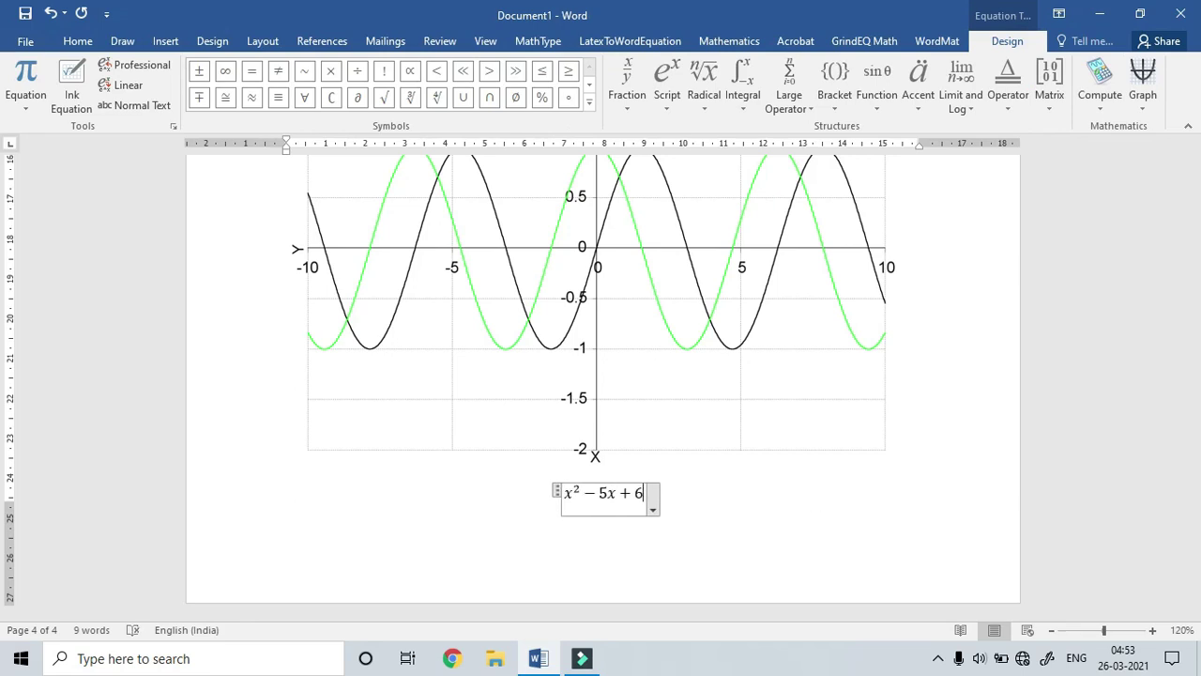
Delete the exponent and the -5x+6 terms from the new equation, leaving only x
{"action": "key", "text": "BackSpace"}
{"action": "key", "text": "BackSpace"}
{"action": "key", "text": "BackSpace"}
{"action": "key", "text": "BackSpace"}
{"action": "key", "text": "BackSpace"}
{"action": "key", "text": "BackSpace"}
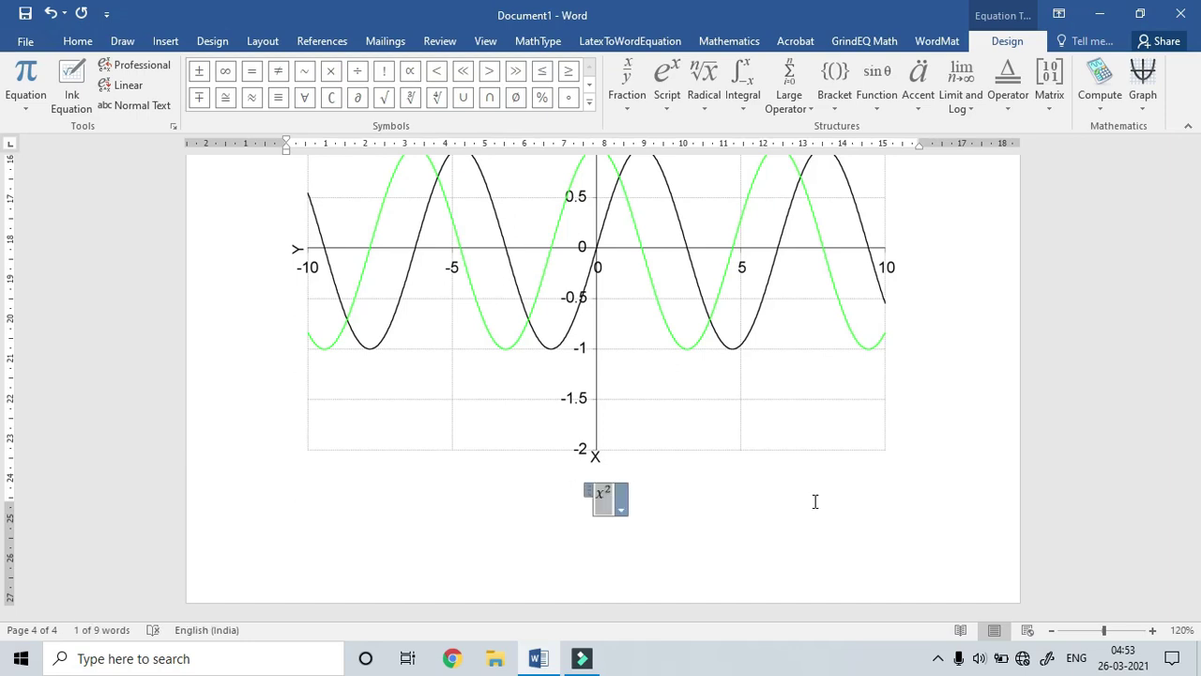
{"action": "key", "text": "BackSpace"}
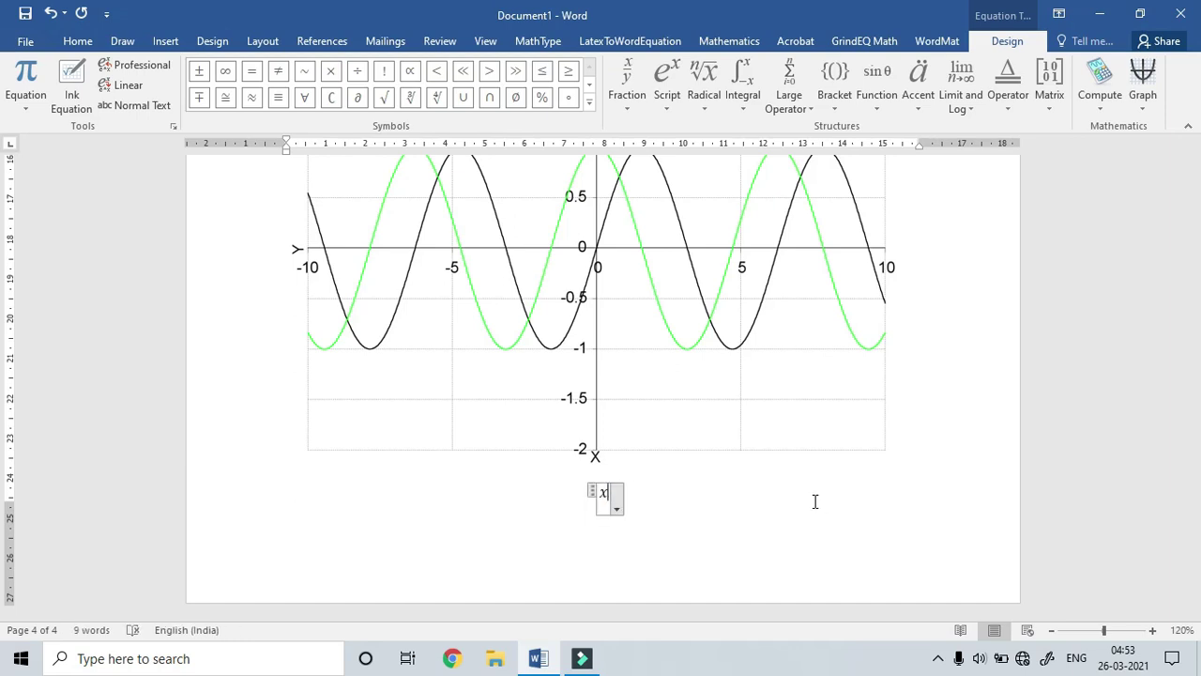
{"action": "key", "text": "BackSpace"}
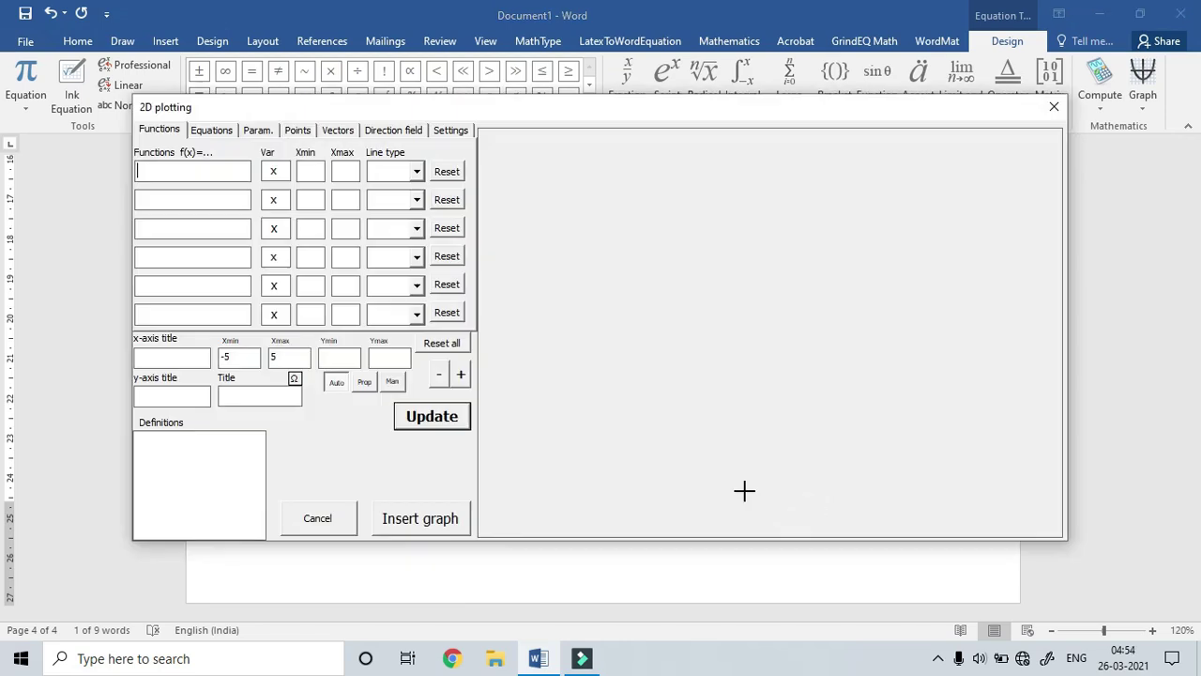
Plot the function x in 2D with x from -5 to 5 and insert its graph
{"action": "type", "text": "x"}
{"action": "left_click", "coordinate": [462, 425]}
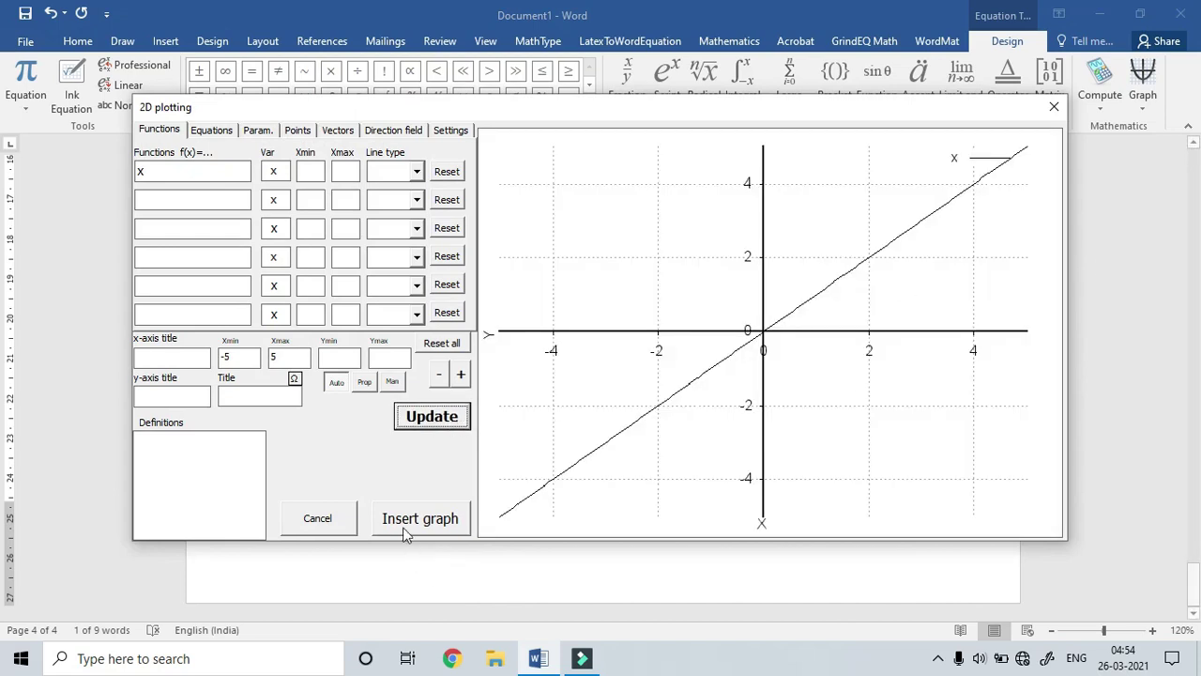
{"action": "left_click", "coordinate": [406, 531]}
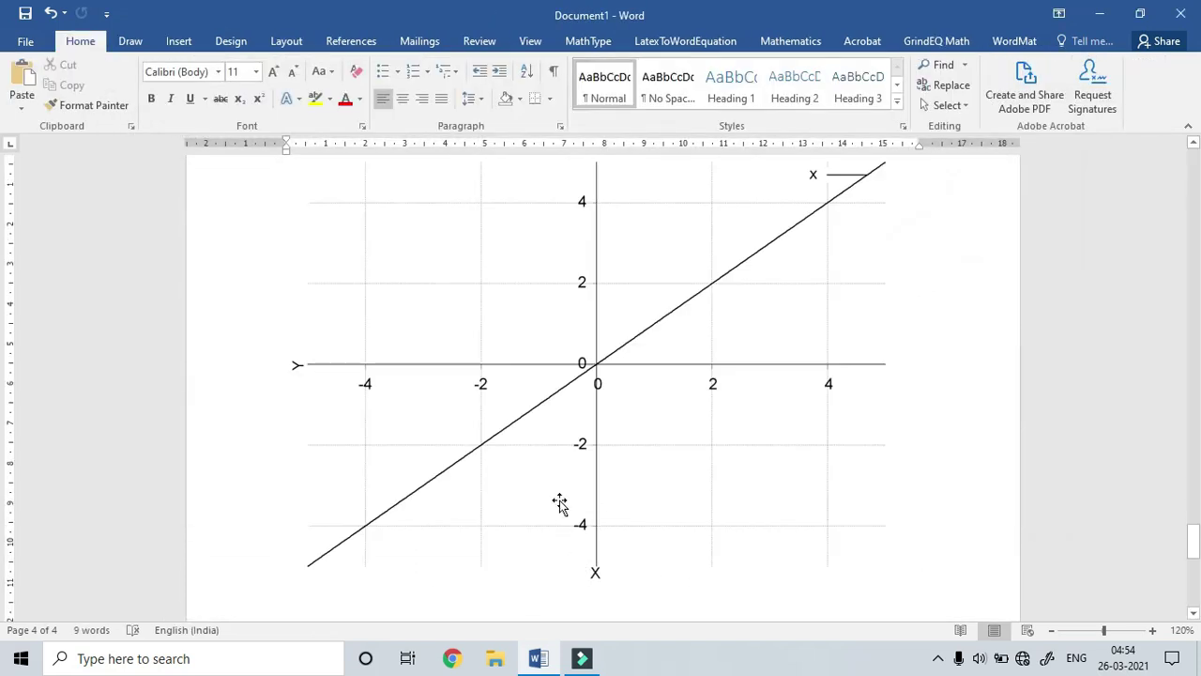
{"action": "scroll", "coordinate": [561, 469], "scroll_direction": "up", "scroll_amount": 5}
{"action": "scroll", "coordinate": [755, 521], "scroll_direction": "down", "scroll_amount": 12}
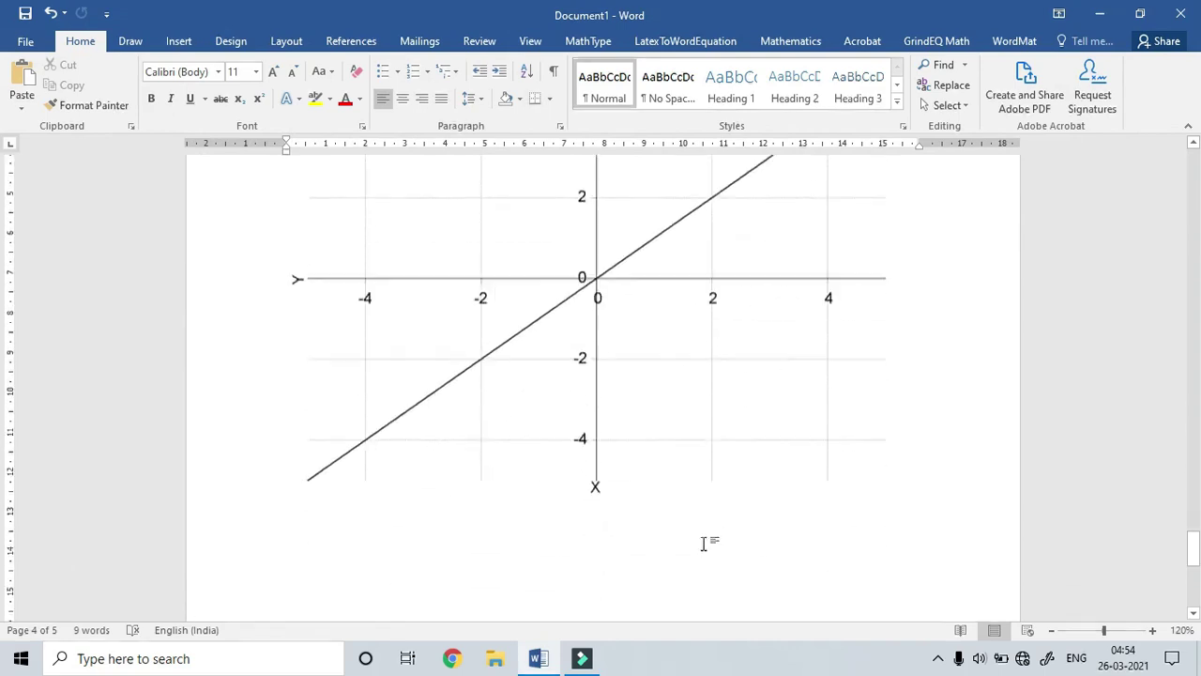
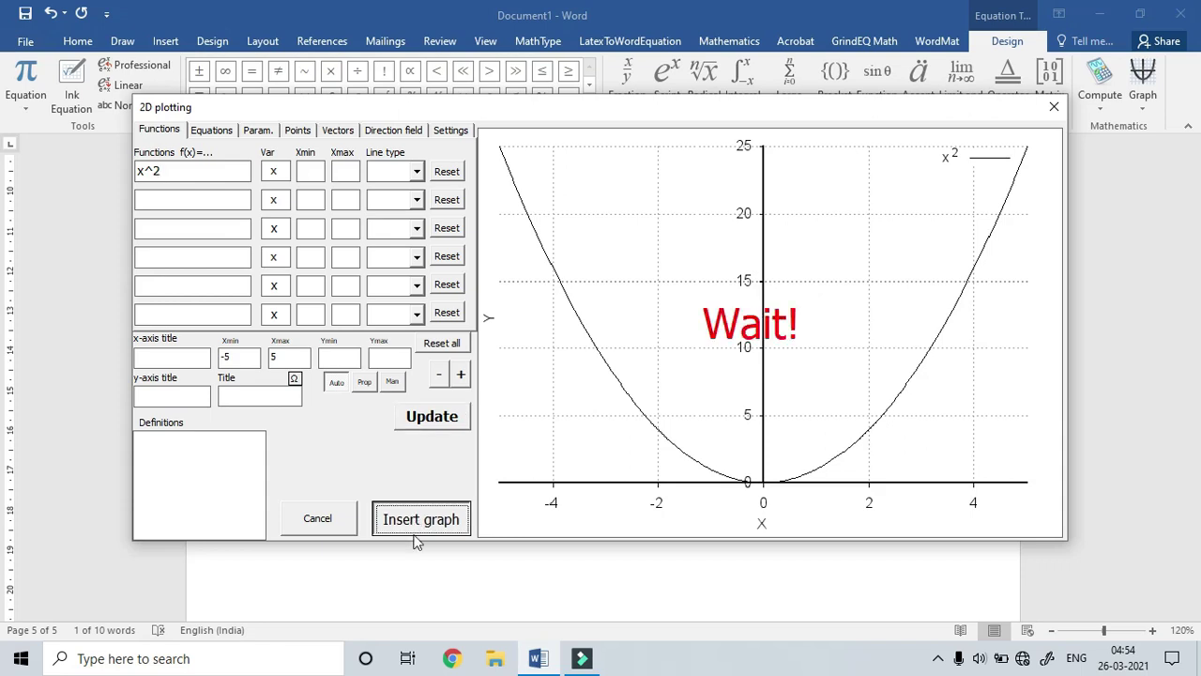
Insert a new equation x^2 on a new line below the x^2 graph
{"action": "scroll", "coordinate": [552, 476], "scroll_direction": "up", "scroll_amount": 4}
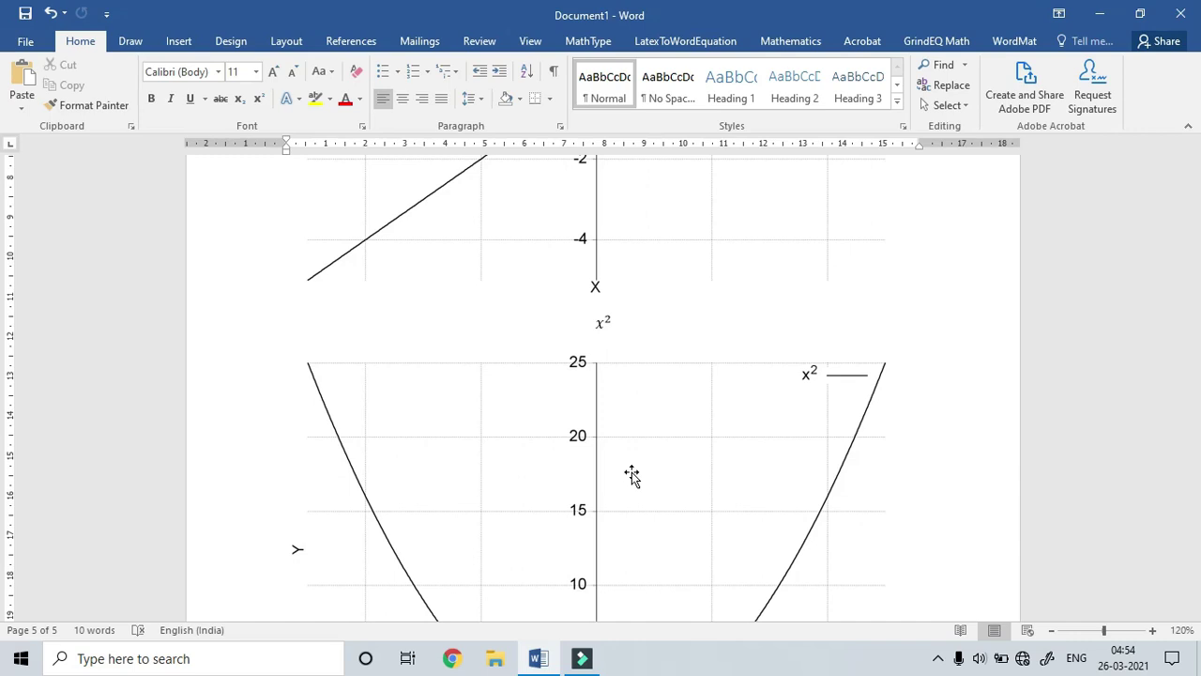
{"action": "scroll", "coordinate": [633, 474], "scroll_direction": "down", "scroll_amount": 6}
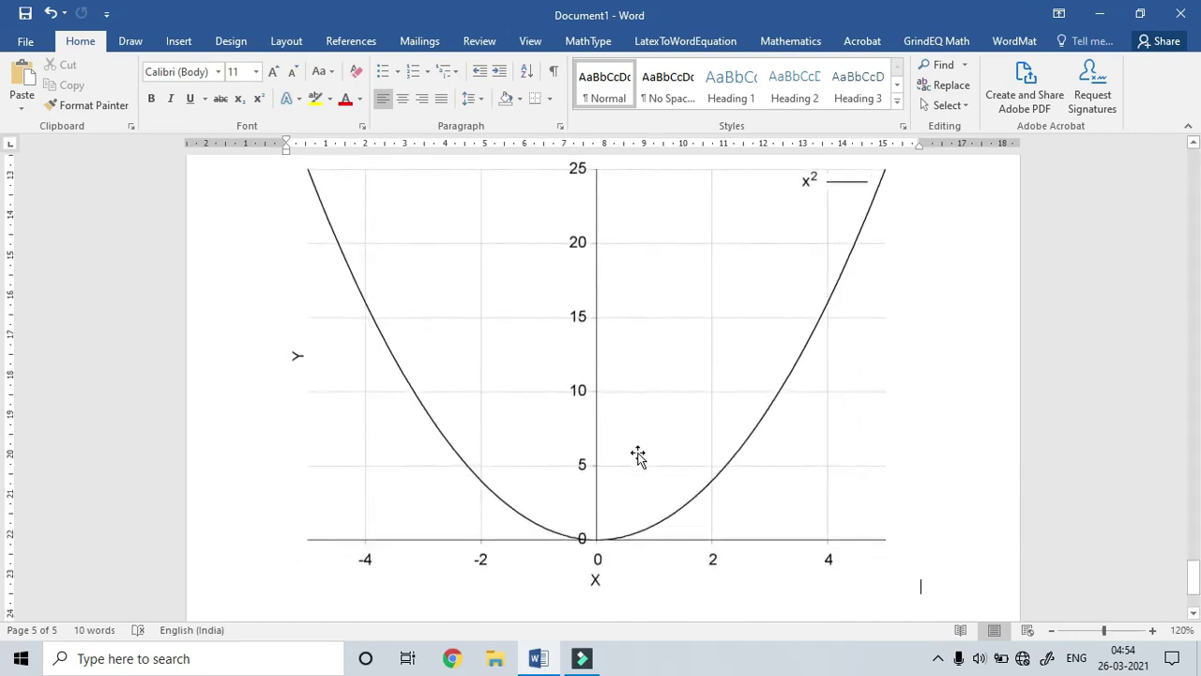
{"action": "key", "text": "Return"}
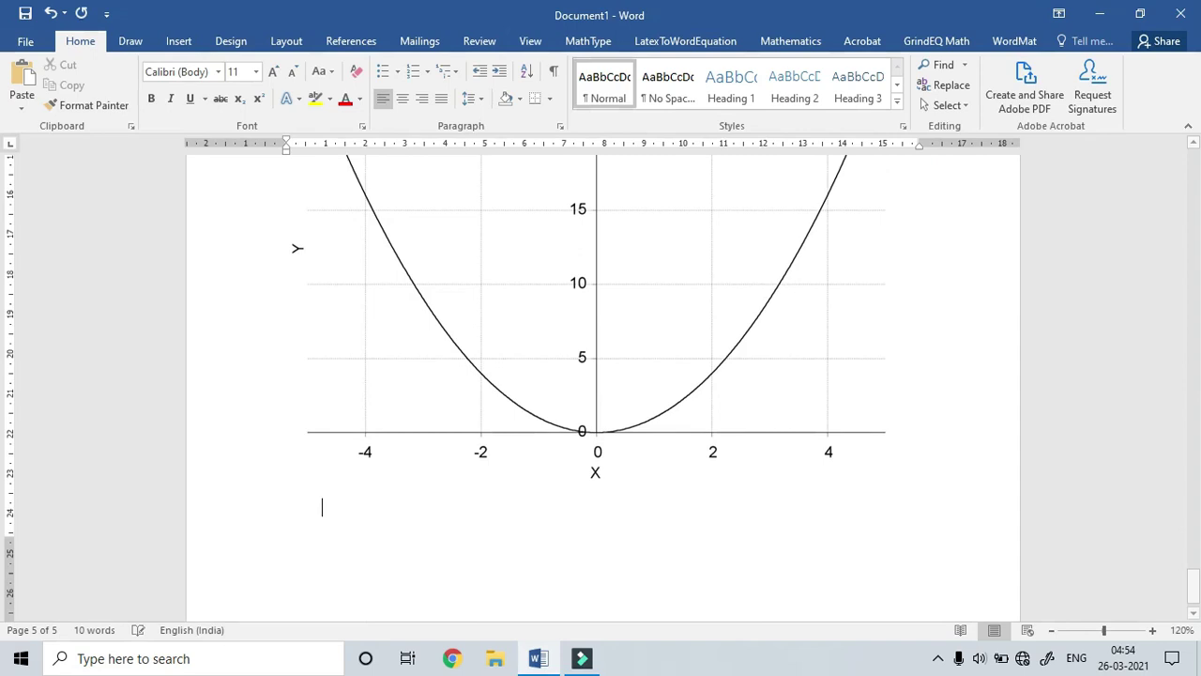
{"action": "key", "text": "alt+equal"}
{"action": "type", "text": "x^2"}
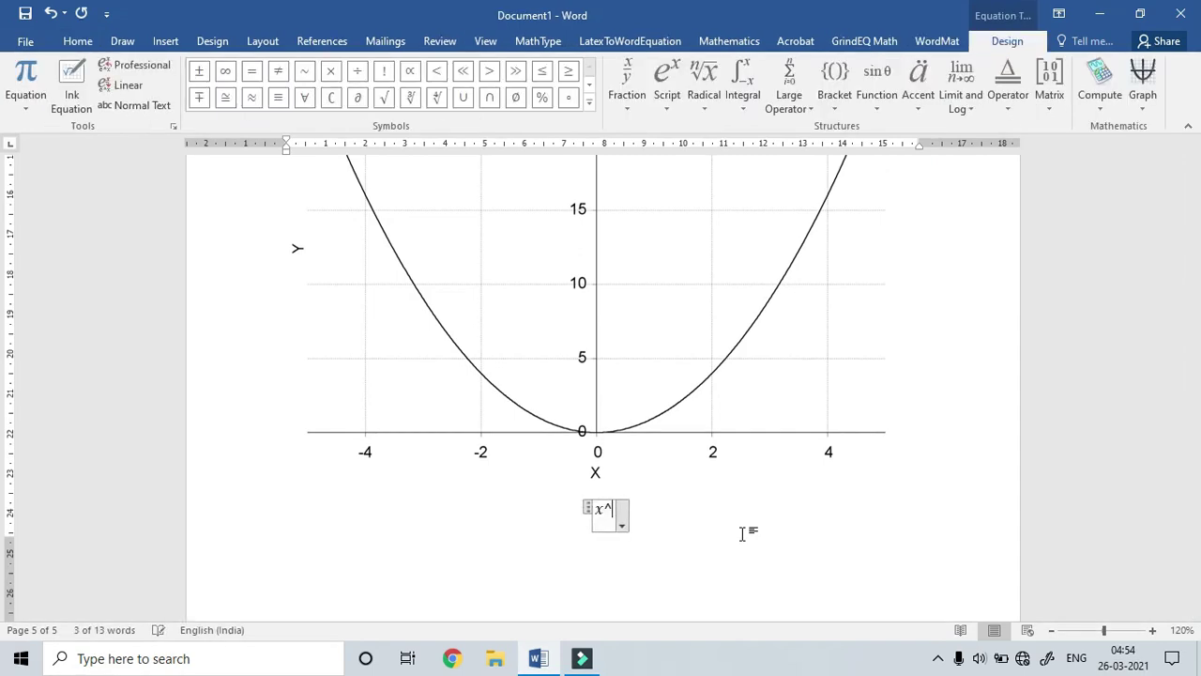
{"action": "key", "text": "ctrl+a"}
{"action": "type", "text": "3"}
{"action": "key", "text": "ctrl+z"}
{"action": "key", "text": "ctrl+z"}
{"action": "key", "text": "ctrl+z"}
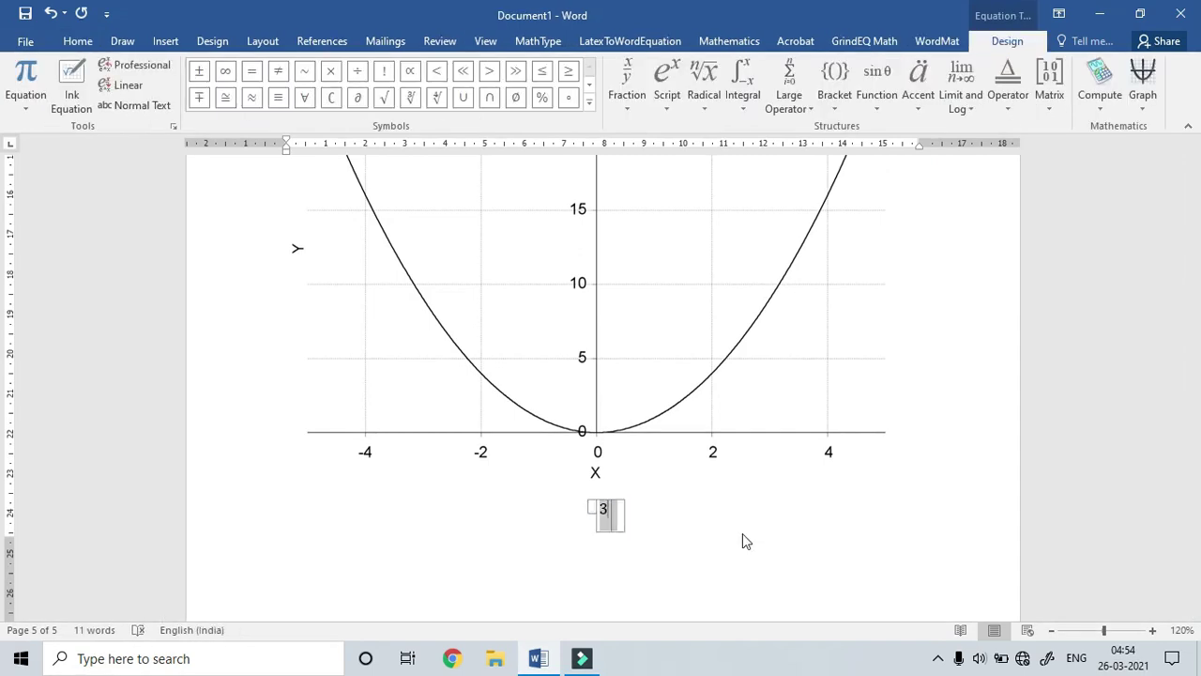
Change the exponent of the new equation below the x^2 graph to 3
{"action": "key", "text": "Right"}
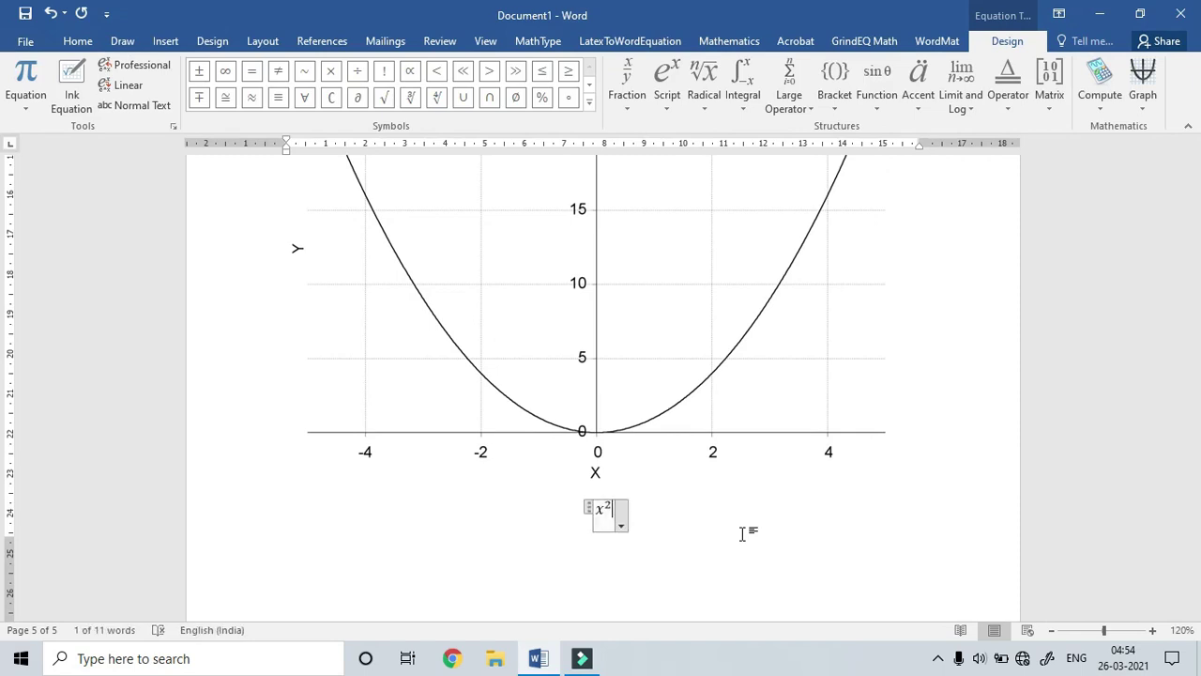
{"action": "key", "text": "BackSpace"}
{"action": "type", "text": "3"}
Plot x^3 in 2D with the y range set from -5 to 5 and insert its graph
{"action": "key", "text": "shift+Home"}
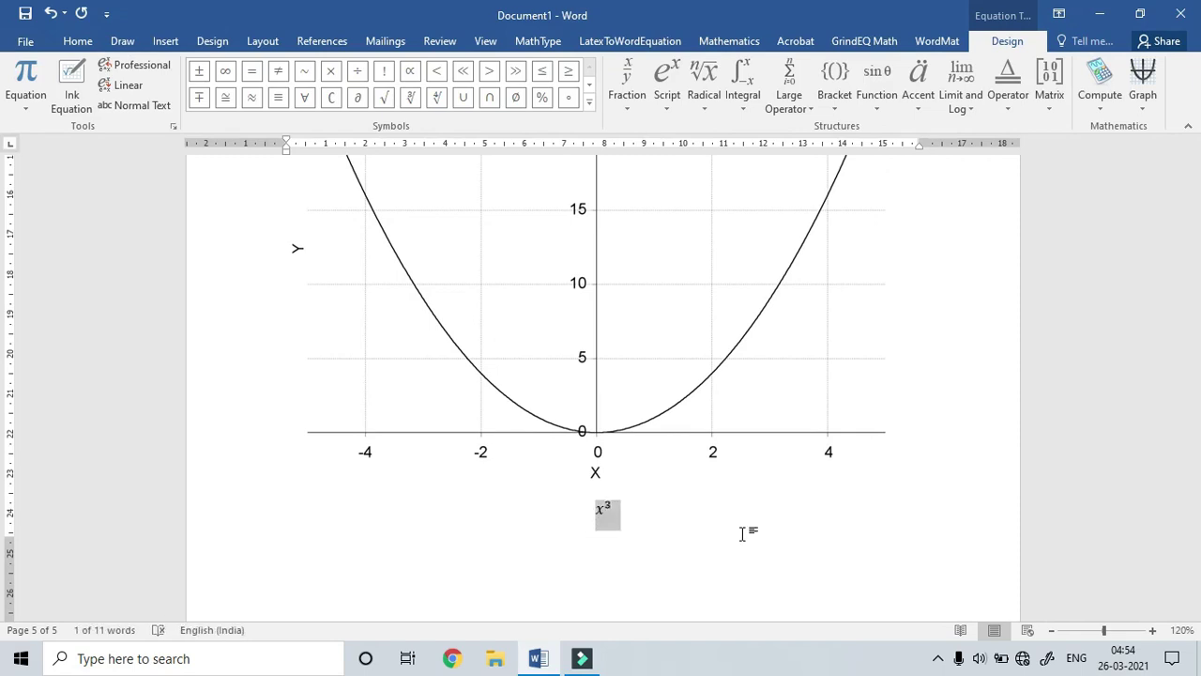
{"action": "key", "text": "ctrl+g"}
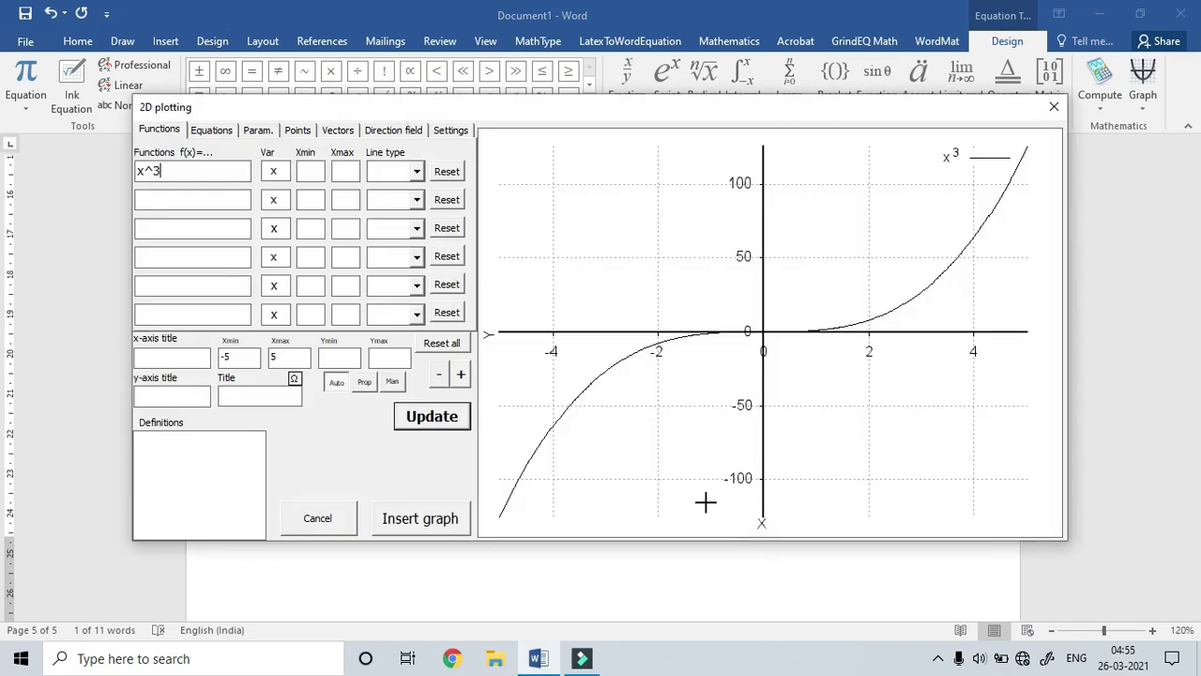
{"action": "left_click", "coordinate": [336, 357]}
{"action": "type", "text": "-5"}
{"action": "key", "text": "Tab"}
{"action": "type", "text": "5"}
{"action": "left_click", "coordinate": [411, 423]}
{"action": "left_click", "coordinate": [420, 522]}
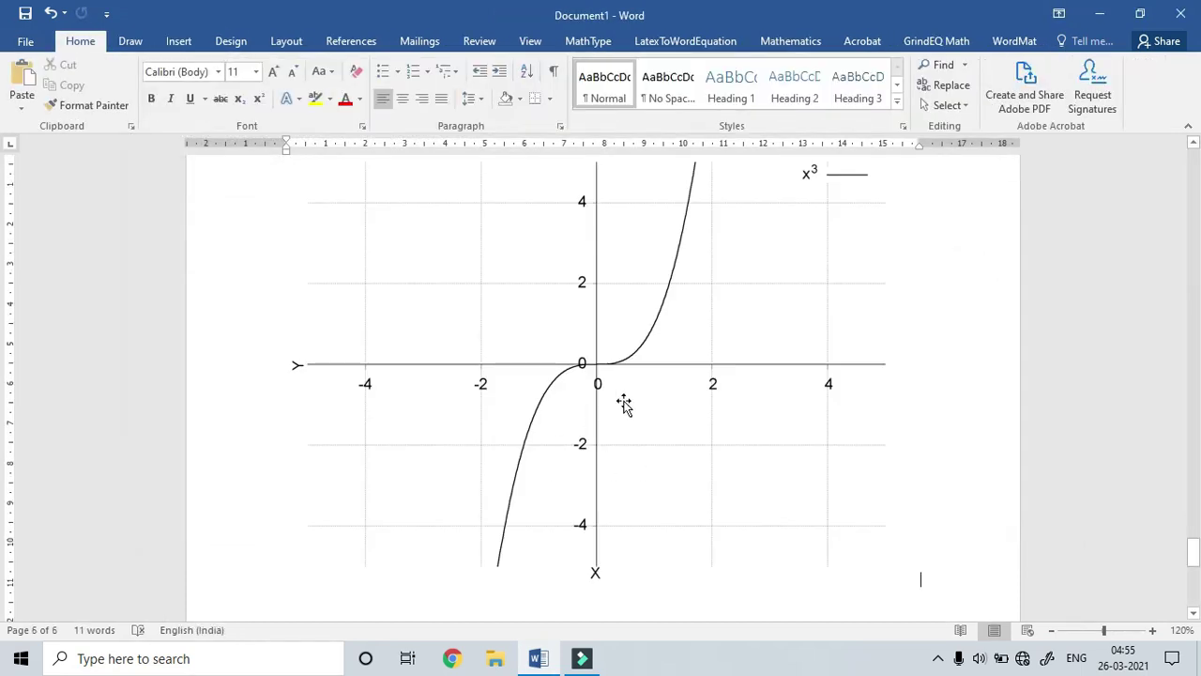
Insert the equation x^2-5x+6 on a new line below the x^3 graph
{"action": "scroll", "coordinate": [624, 404], "scroll_direction": "up", "scroll_amount": 1}
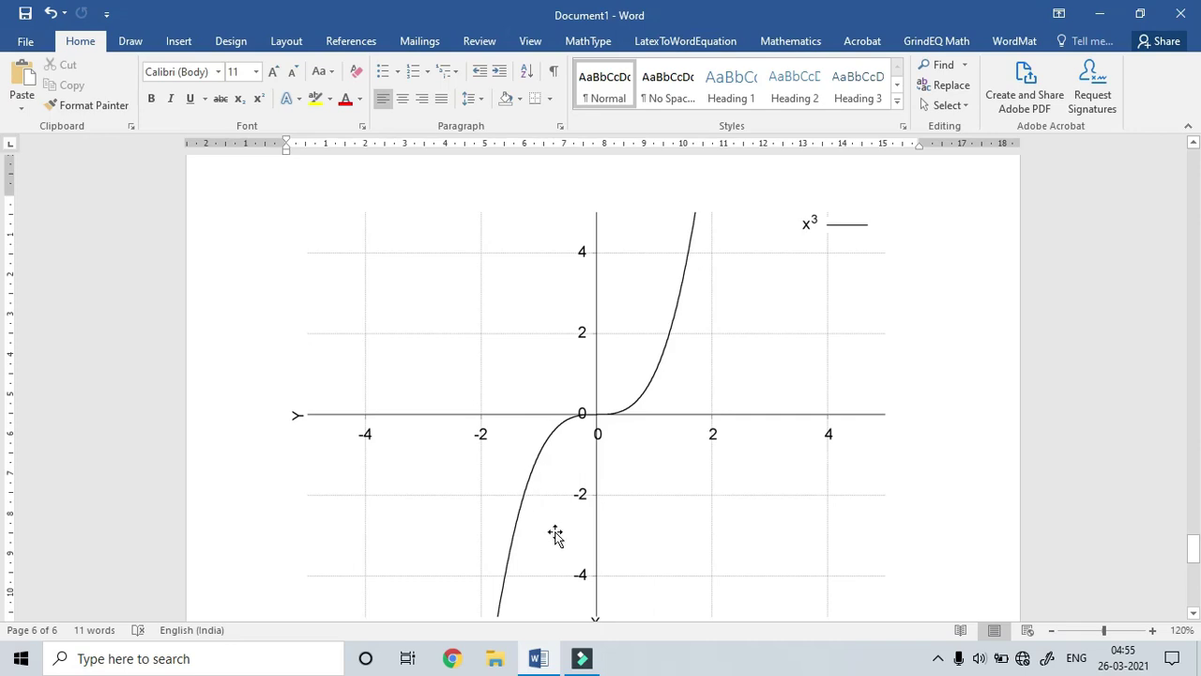
{"action": "scroll", "coordinate": [565, 511], "scroll_direction": "down", "scroll_amount": 5}
{"action": "scroll", "coordinate": [569, 504], "scroll_direction": "down", "scroll_amount": 2}
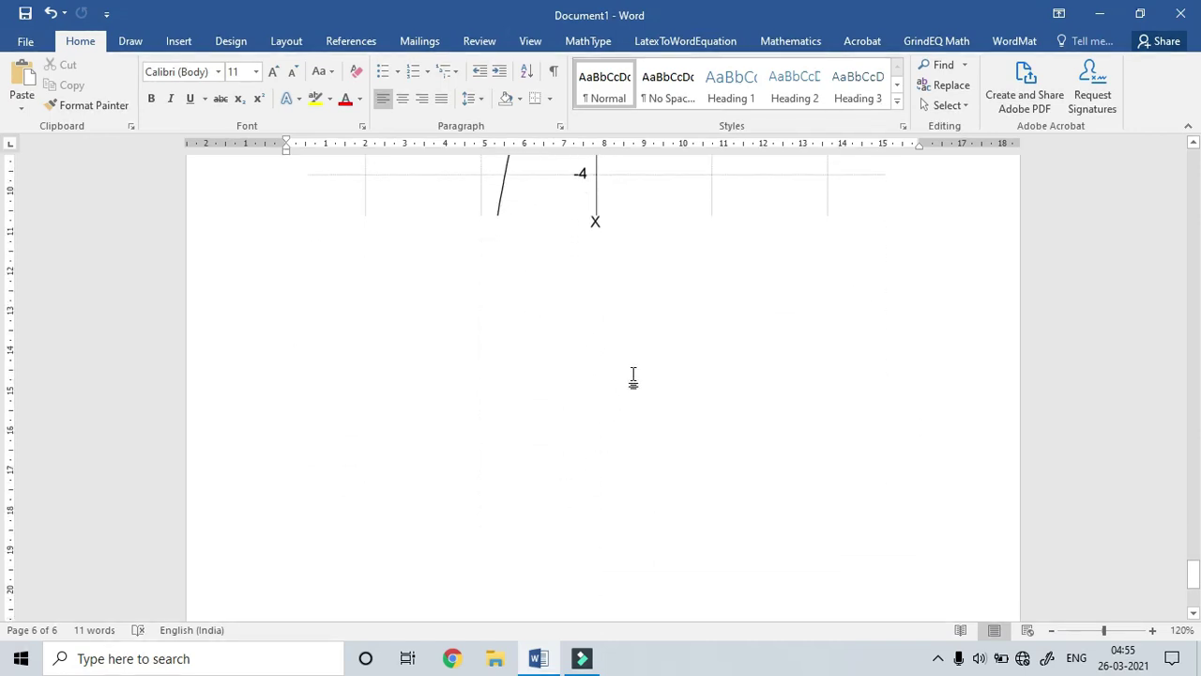
{"action": "key", "text": "Return"}
{"action": "key", "text": "alt+equal"}
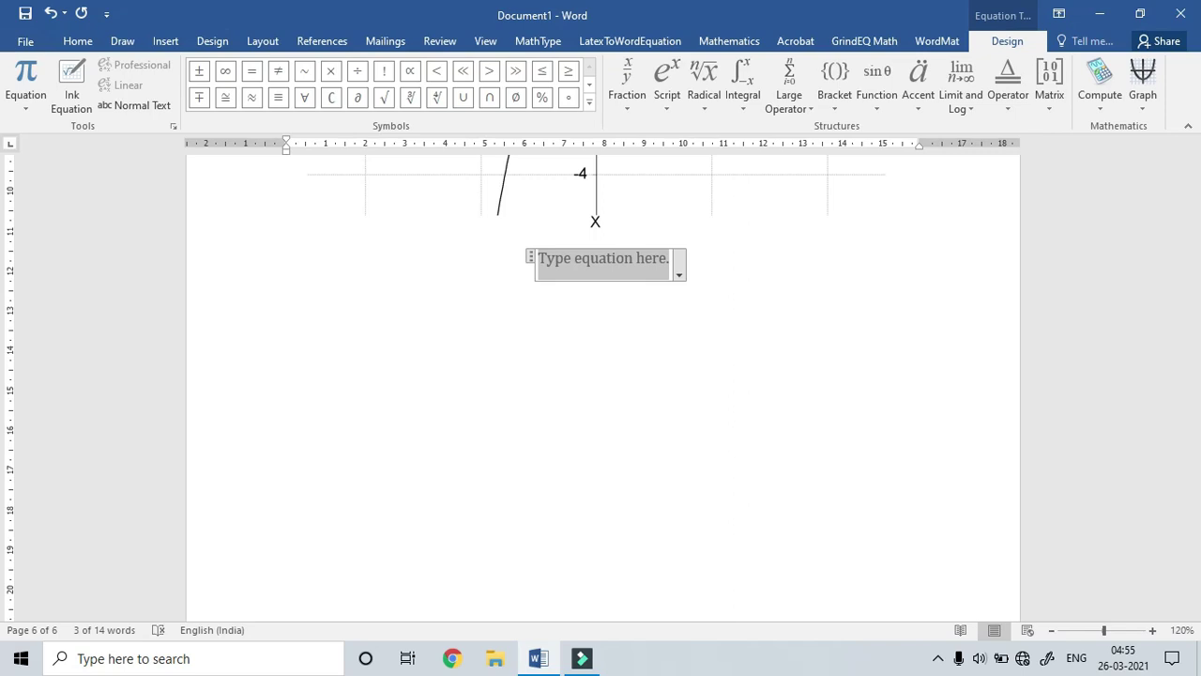
{"action": "type", "text": "x^2"}
{"action": "key", "text": "Right"}
{"action": "type", "text": "-5x+6"}
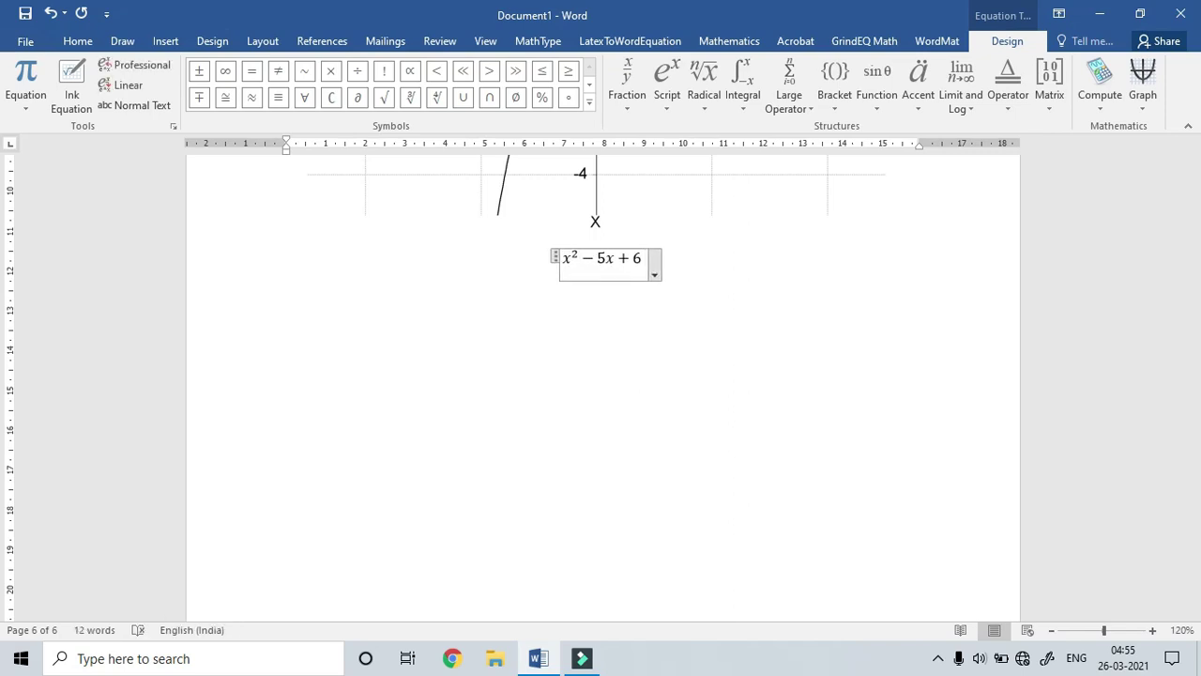
{"action": "left_click", "coordinate": [634, 375]}
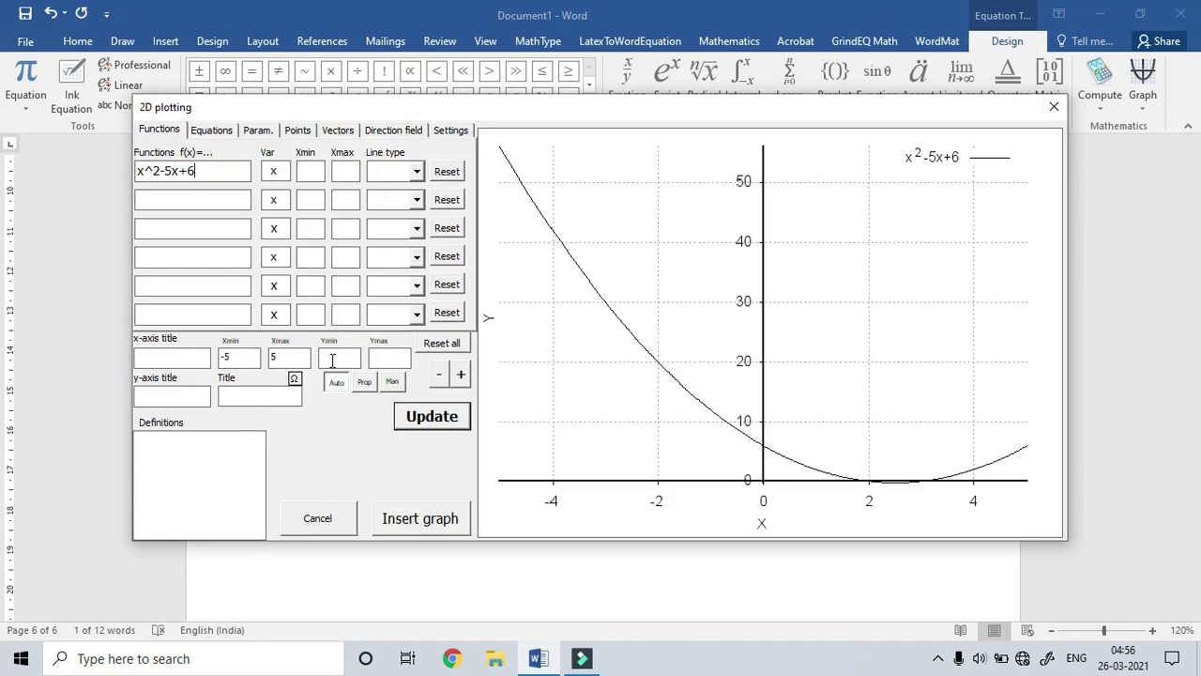
Set the y range of the x^2-5x+6 plot from -5 to 5 and update the preview
{"action": "type", "text": "5"}
{"action": "key", "text": "Tab"}
{"action": "type", "text": "5"}
{"action": "left_click", "coordinate": [324, 358]}
{"action": "type", "text": "-"}
{"action": "left_click", "coordinate": [433, 423]}
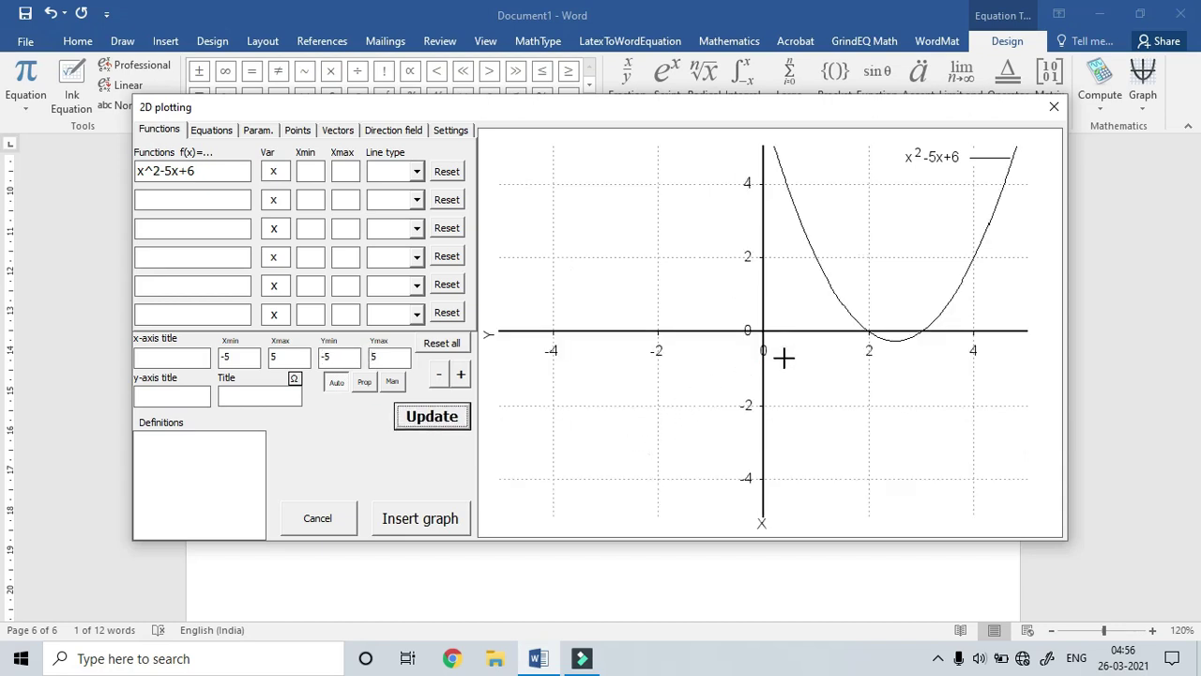
Set the x range of the x^2-5x+6 plot from -3 to 4 and insert the graph
{"action": "left_click", "coordinate": [246, 360]}
{"action": "key", "text": "BackSpace"}
{"action": "type", "text": "3"}
{"action": "key", "text": "BackSpace"}
{"action": "type", "text": "4"}
{"action": "left_click", "coordinate": [429, 421]}
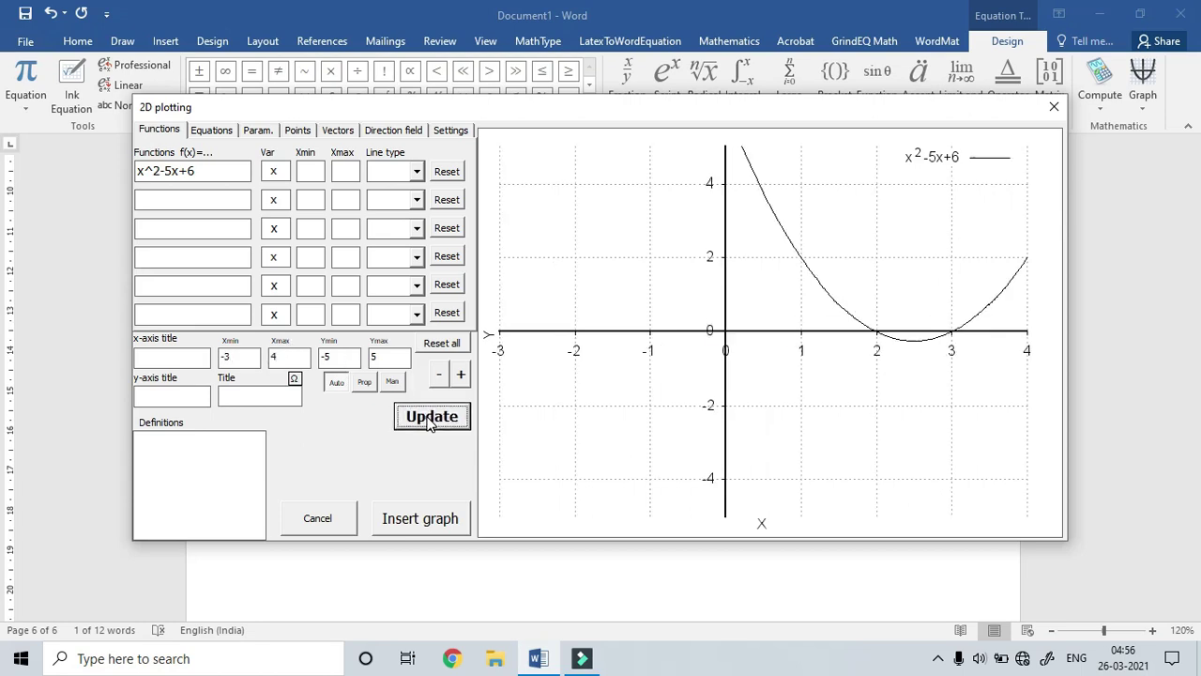
{"action": "left_click", "coordinate": [395, 527]}
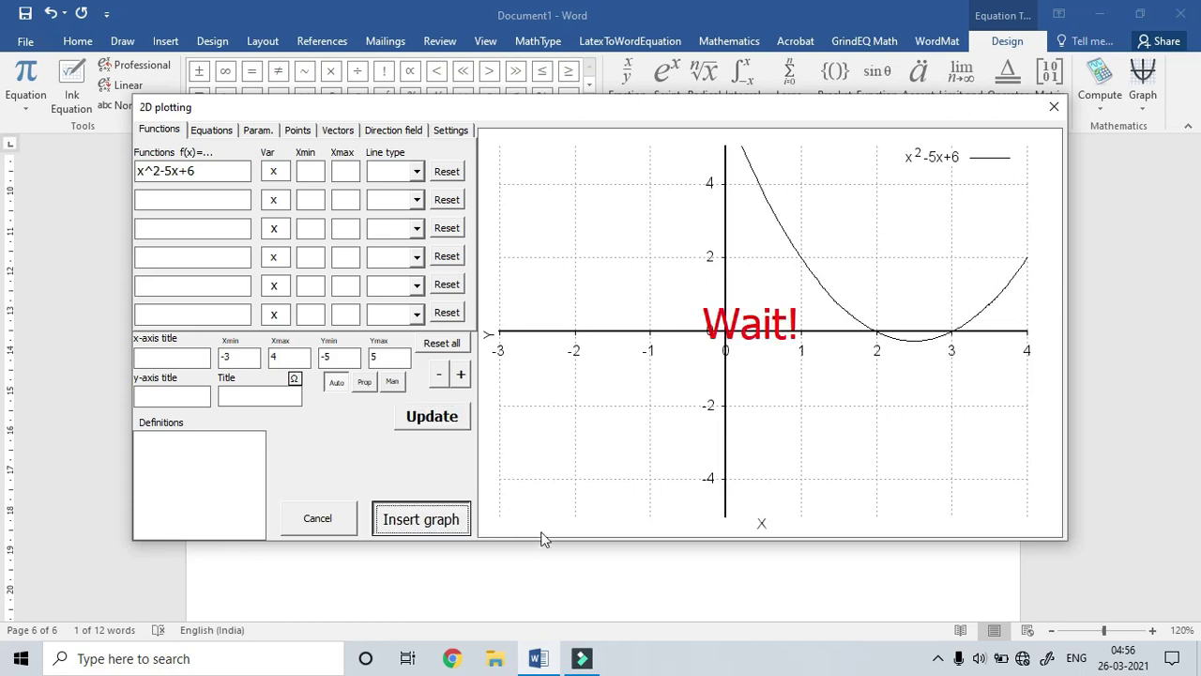
Insert the equation e^x on the line below the x^2-5x+6 graph
{"action": "scroll", "coordinate": [635, 495], "scroll_direction": "up", "scroll_amount": 3}
{"action": "scroll", "coordinate": [636, 495], "scroll_direction": "up", "scroll_amount": 3}
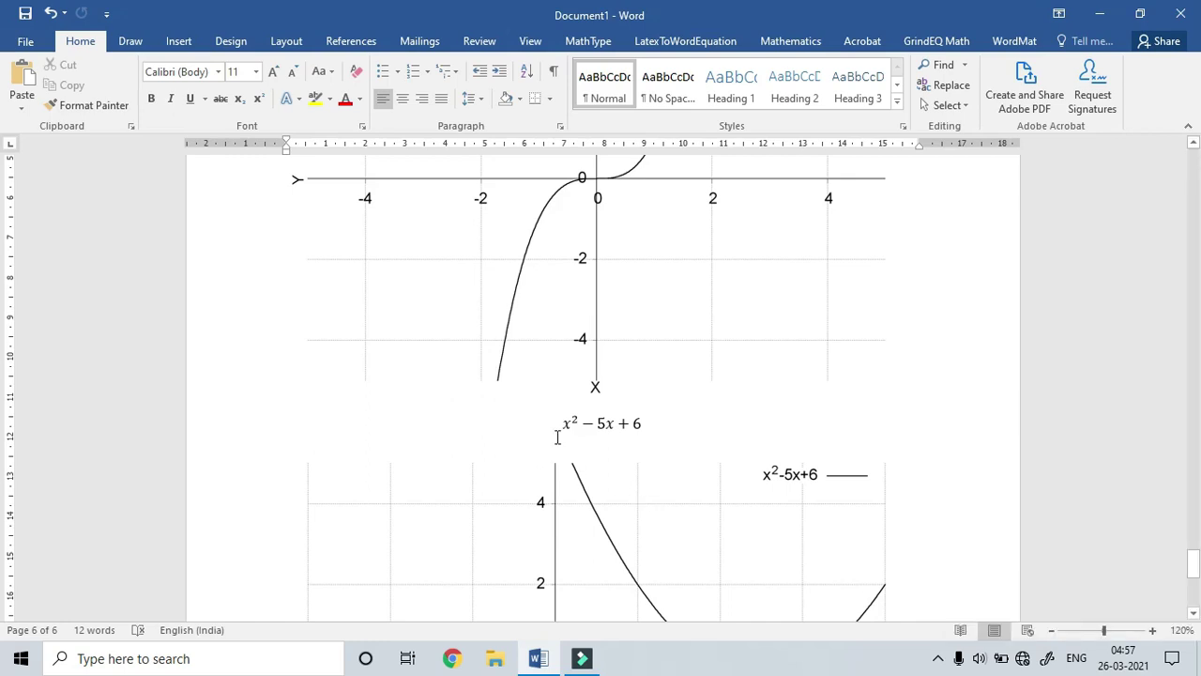
{"action": "scroll", "coordinate": [622, 456], "scroll_direction": "down", "scroll_amount": 3}
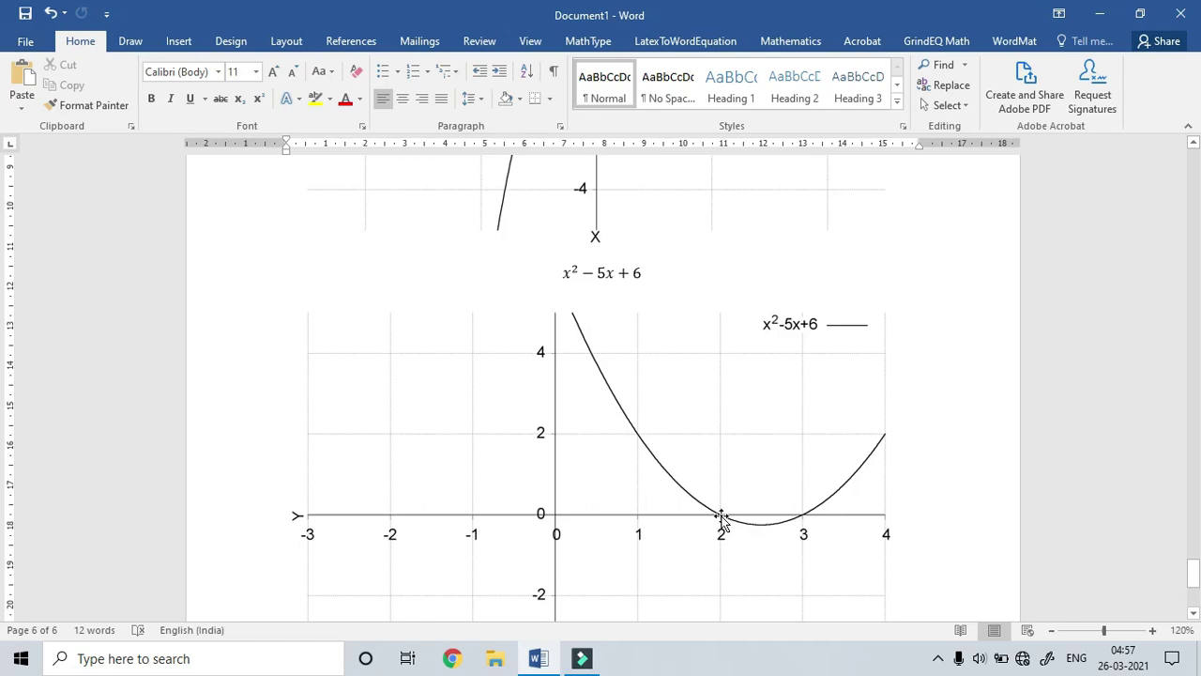
{"action": "scroll", "coordinate": [719, 522], "scroll_direction": "down", "scroll_amount": 3}
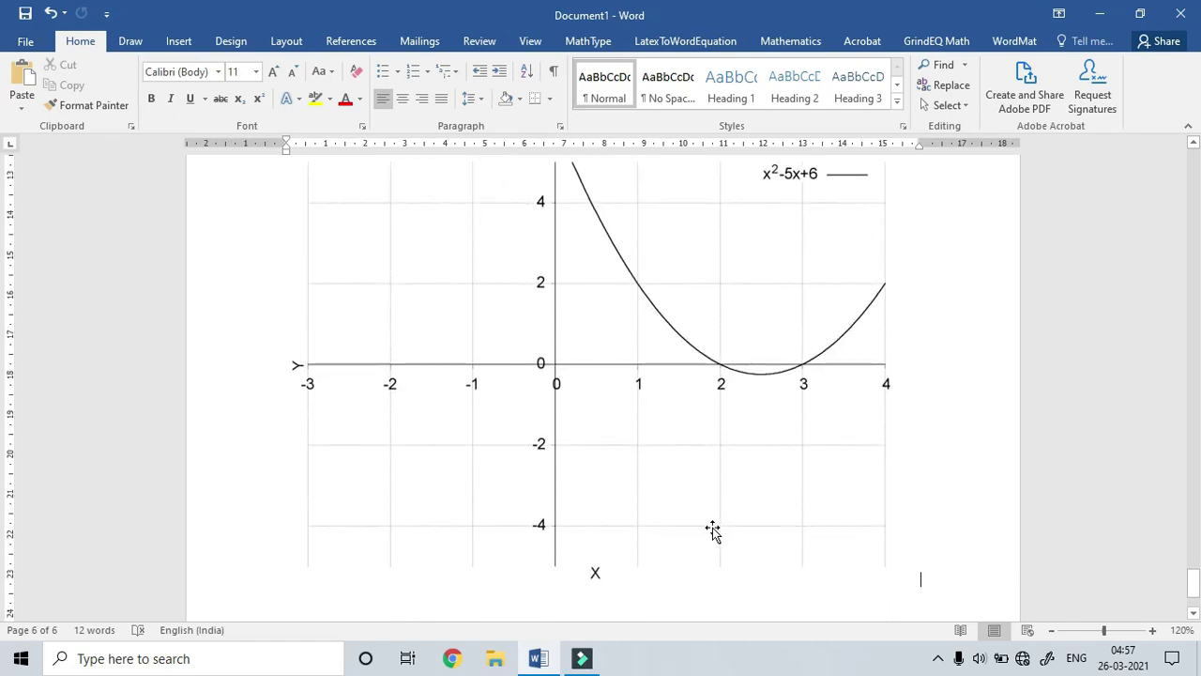
{"action": "scroll", "coordinate": [713, 532], "scroll_direction": "down", "scroll_amount": 3}
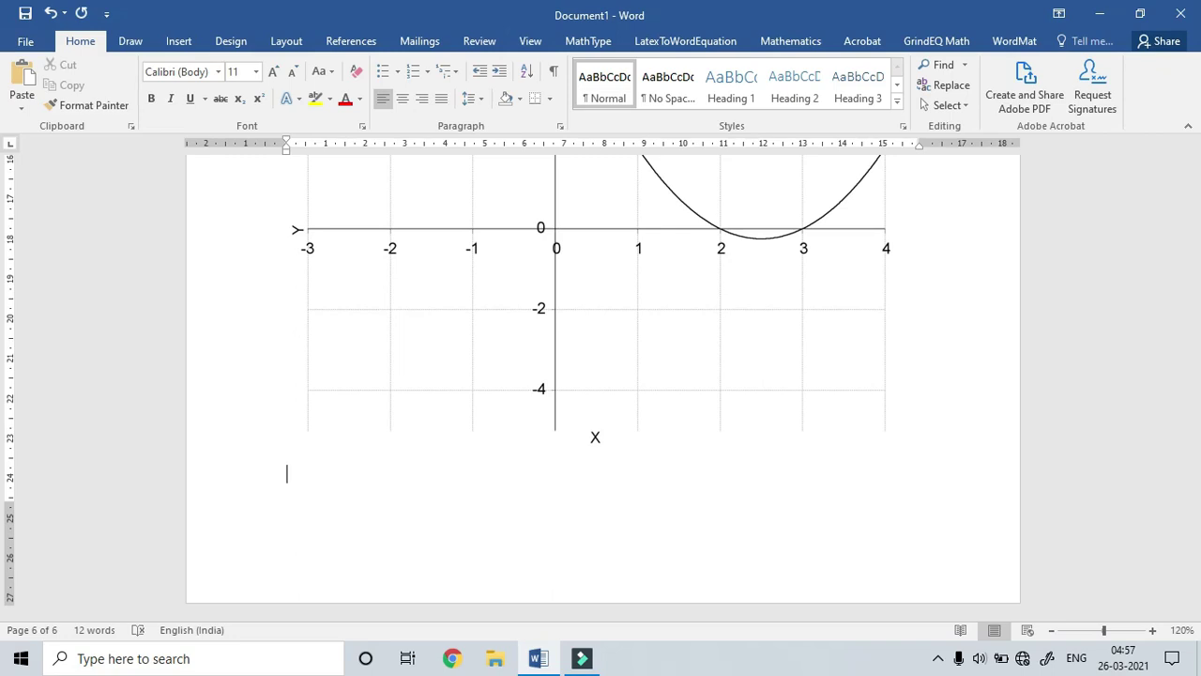
{"action": "key", "text": "alt+equal"}
{"action": "type", "text": "e^x"}
Plot the equation e^x in 2D with the default ranges and insert its graph
{"action": "key", "text": "shift+Home"}
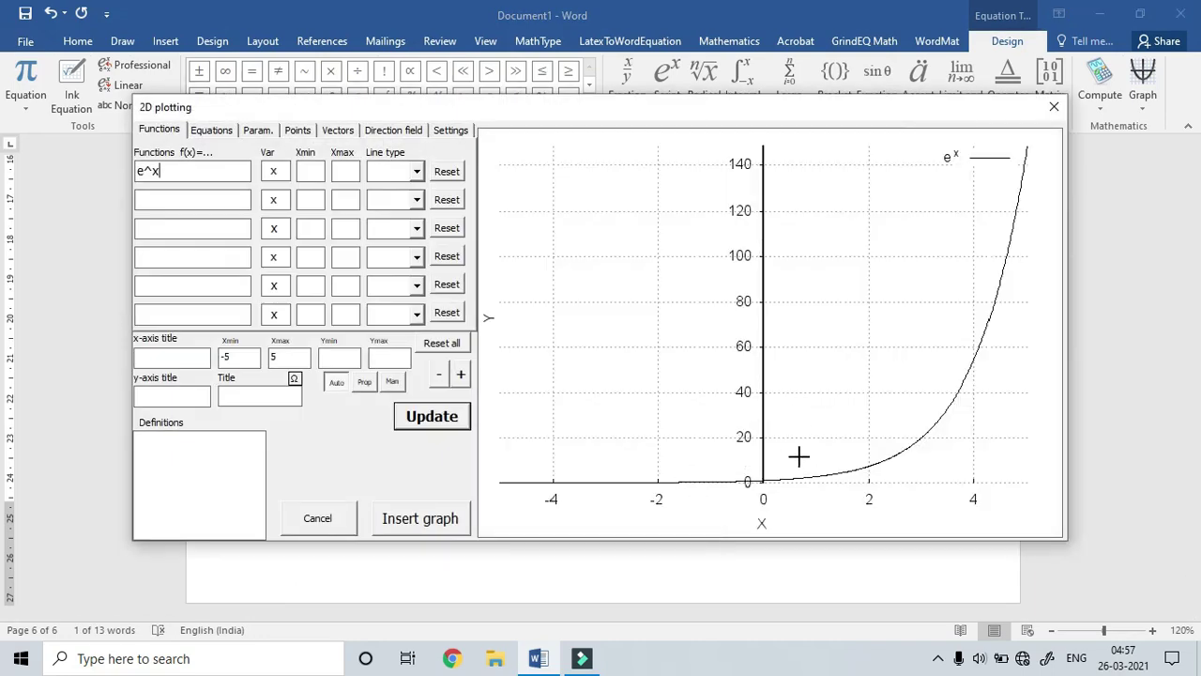
{"action": "left_click", "coordinate": [436, 524]}
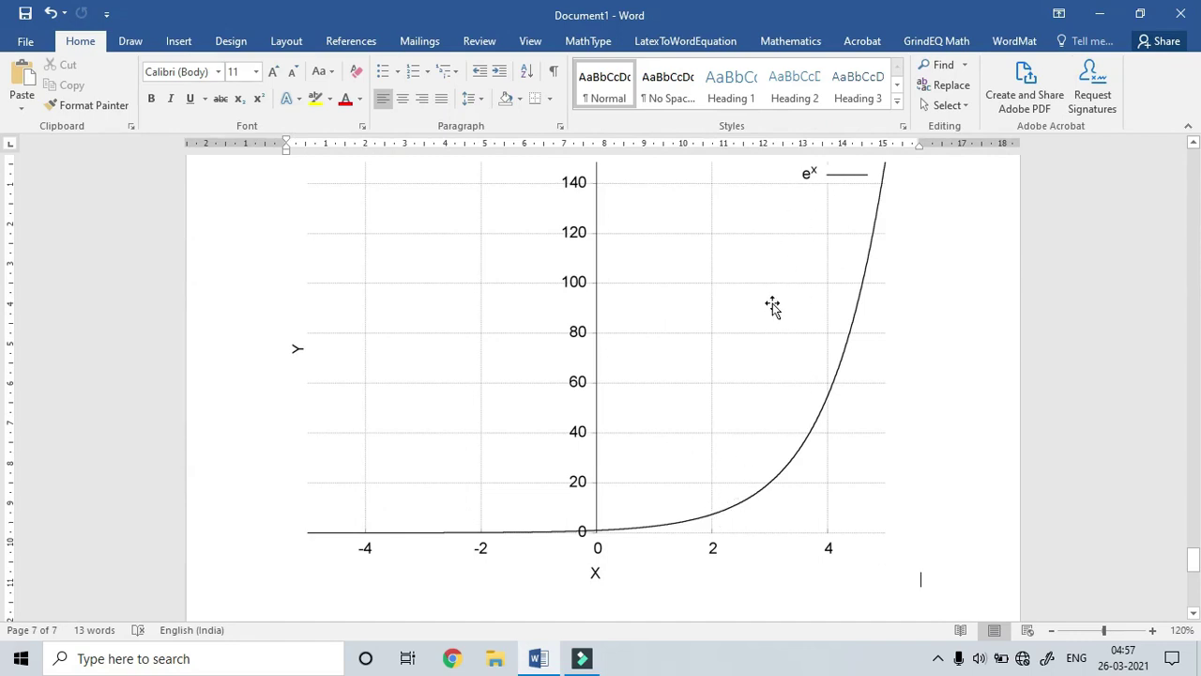
{"action": "key", "text": "alt+Tab"}
{"action": "key", "text": "alt+Tab"}
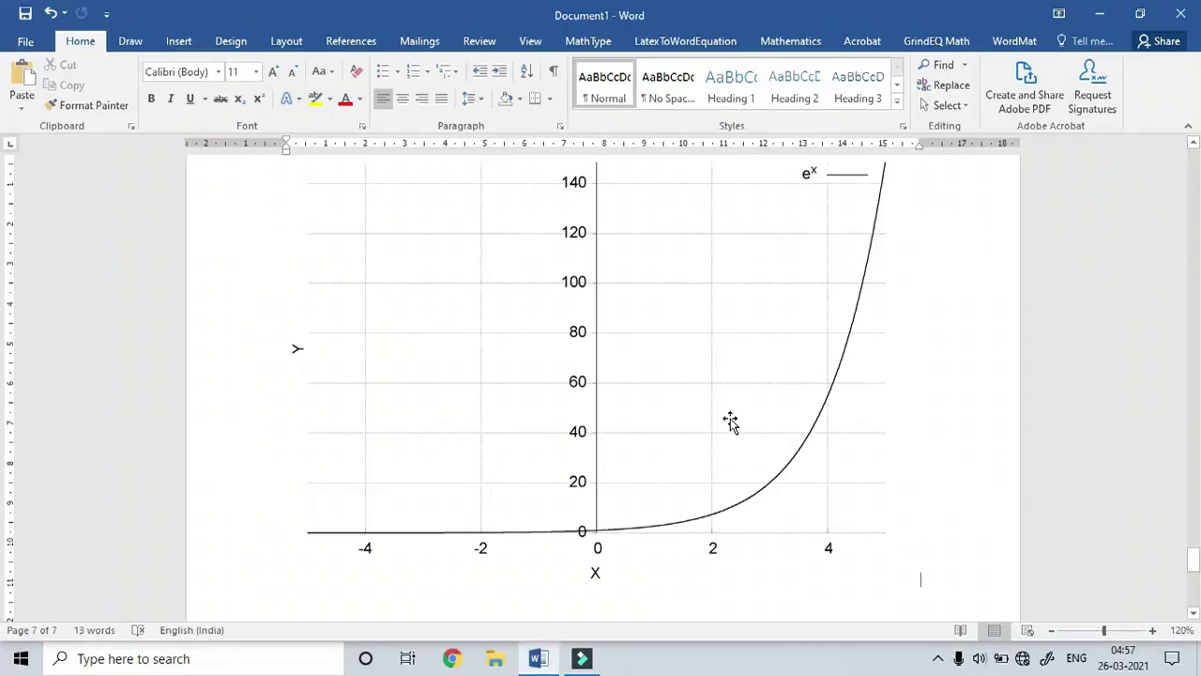
Insert the equation log(x) on a new line below the e^x graph
{"action": "scroll", "coordinate": [756, 509], "scroll_direction": "down", "scroll_amount": 3}
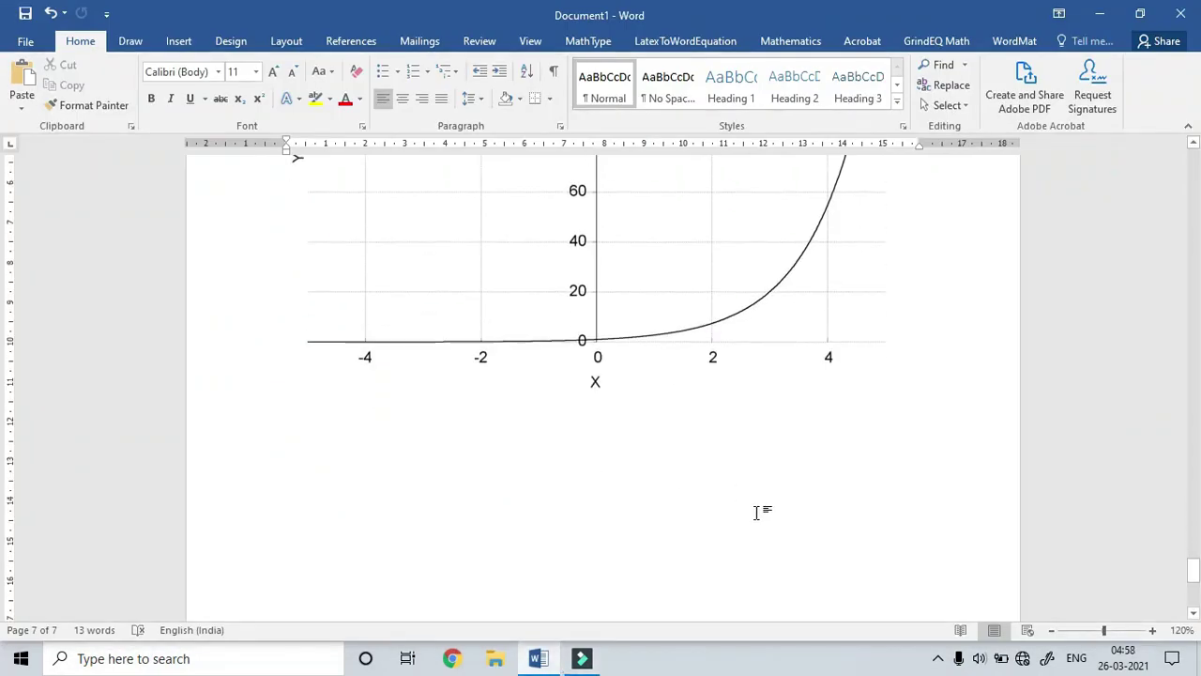
{"action": "key", "text": "Return"}
{"action": "key", "text": "alt+equal"}
{"action": "type", "text": "log(x)"}
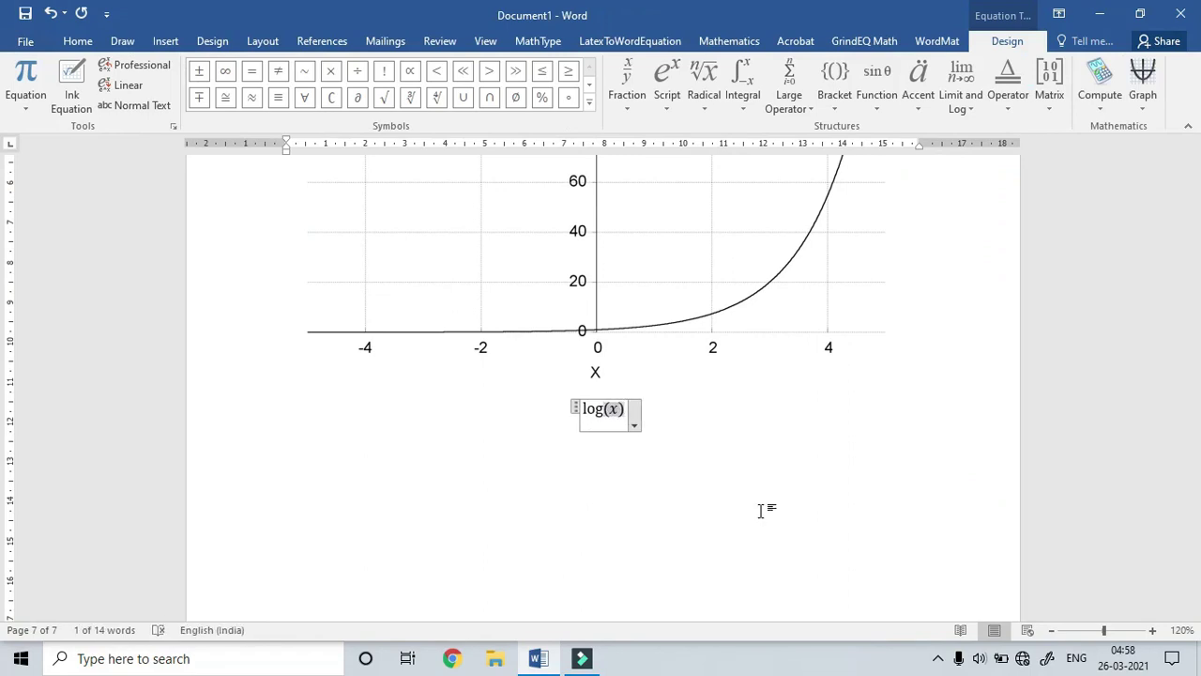
{"action": "left_click", "coordinate": [715, 417]}
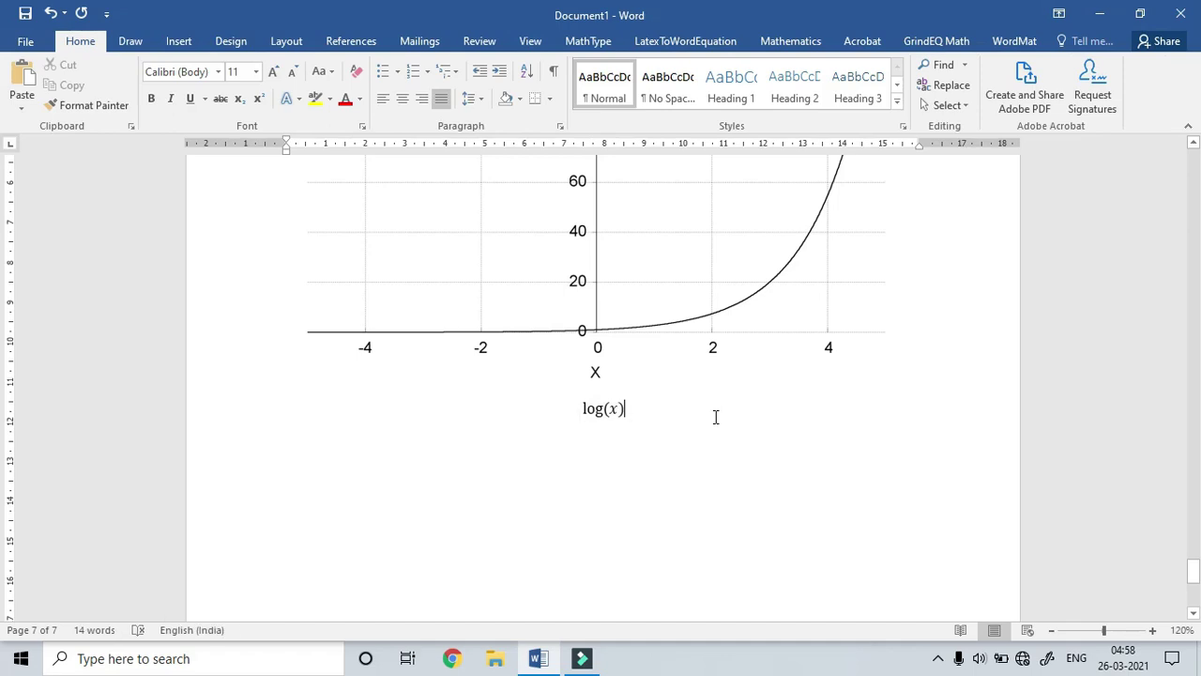
Plot the equation log(x) in 2D with the default ranges and insert its graph
{"action": "key", "text": "shift+Left"}
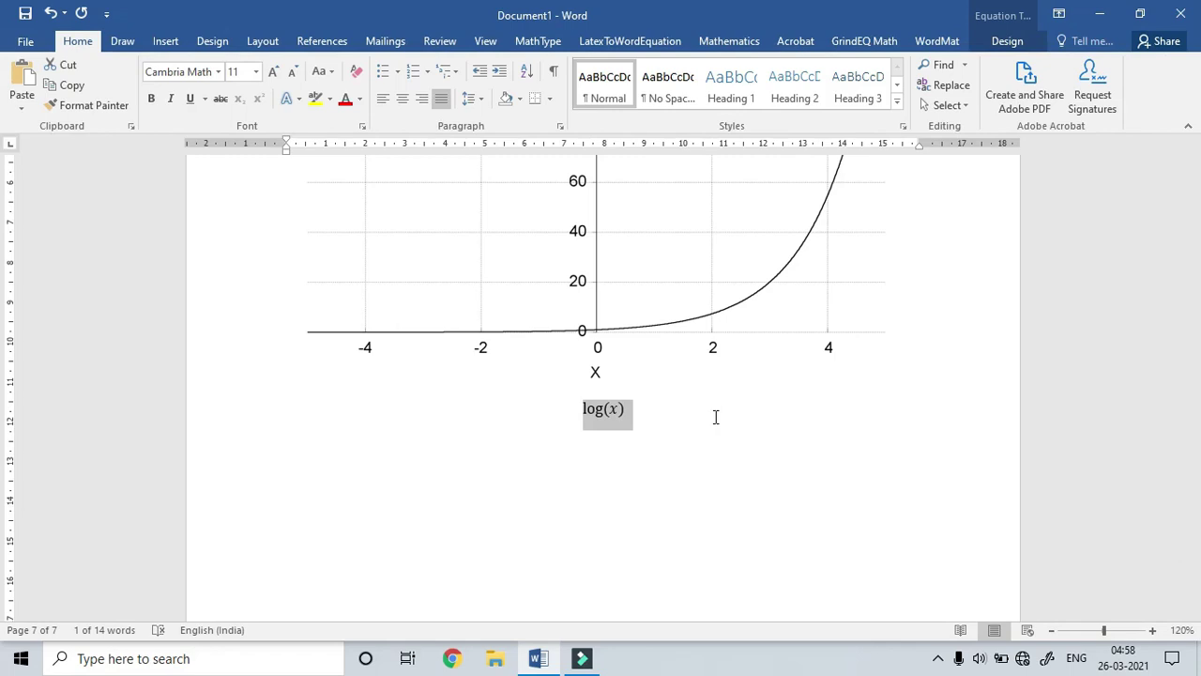
{"action": "key", "text": "alt+g"}
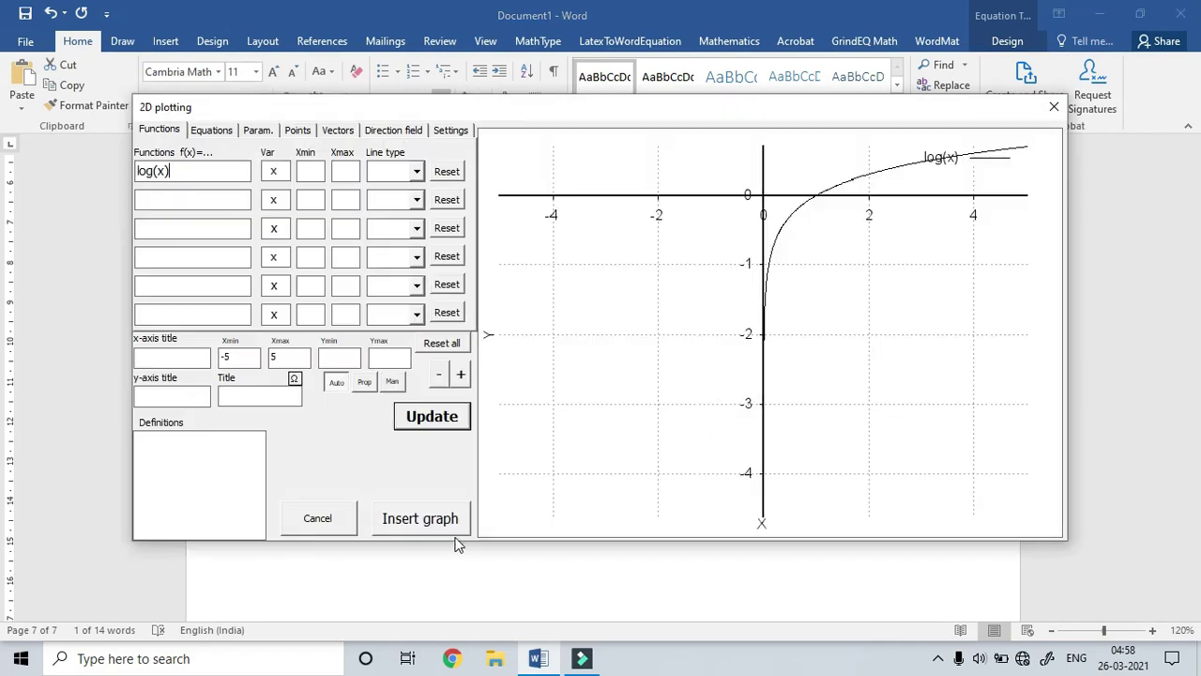
{"action": "left_click", "coordinate": [430, 533]}
Insert the equation e^x on a new line below the log(x) graph
{"action": "scroll", "coordinate": [547, 463], "scroll_direction": "up", "scroll_amount": 5}
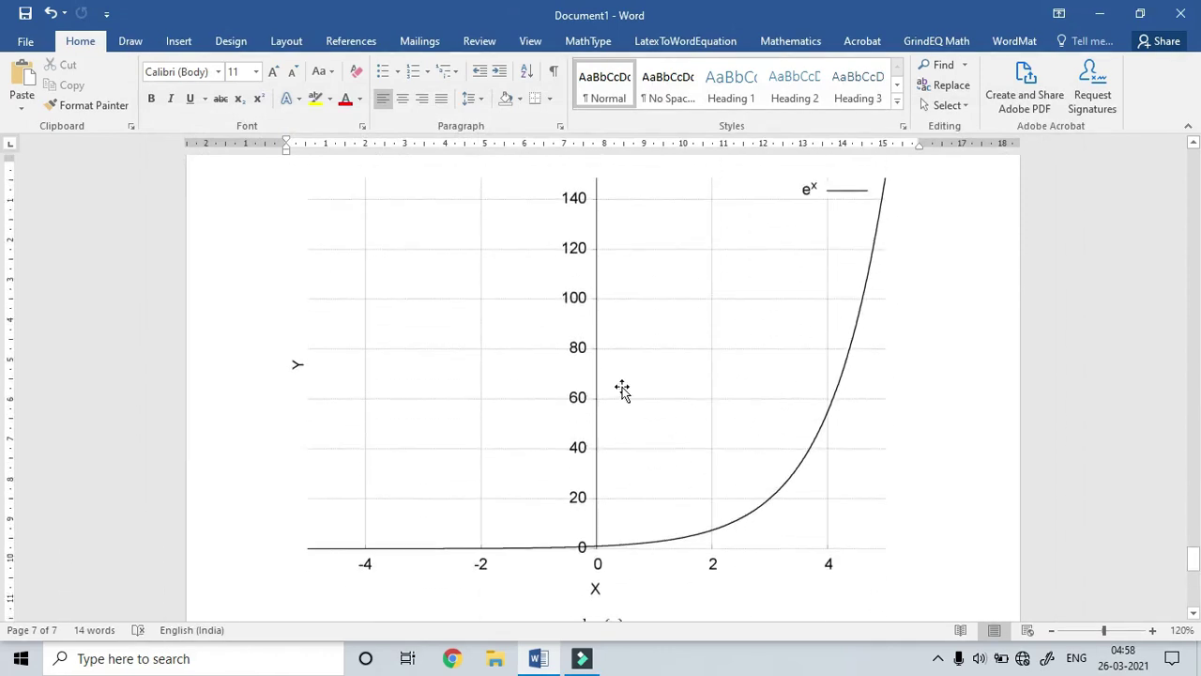
{"action": "scroll", "coordinate": [623, 392], "scroll_direction": "down", "scroll_amount": 7}
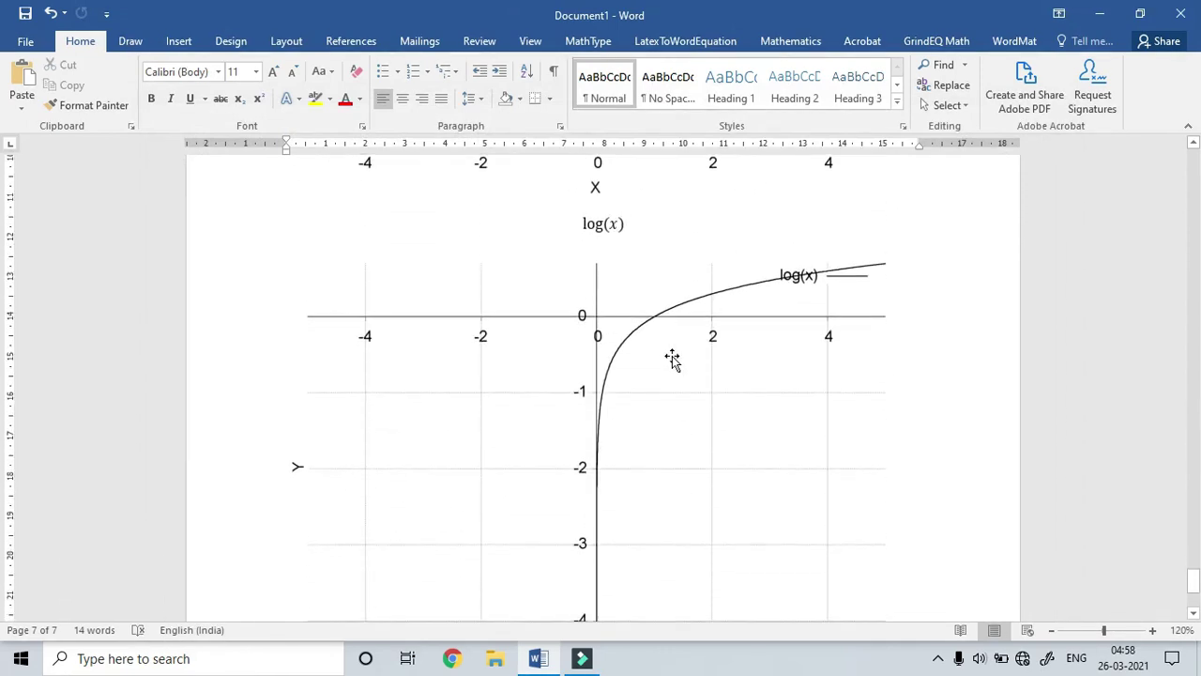
{"action": "scroll", "coordinate": [667, 504], "scroll_direction": "down", "scroll_amount": 5}
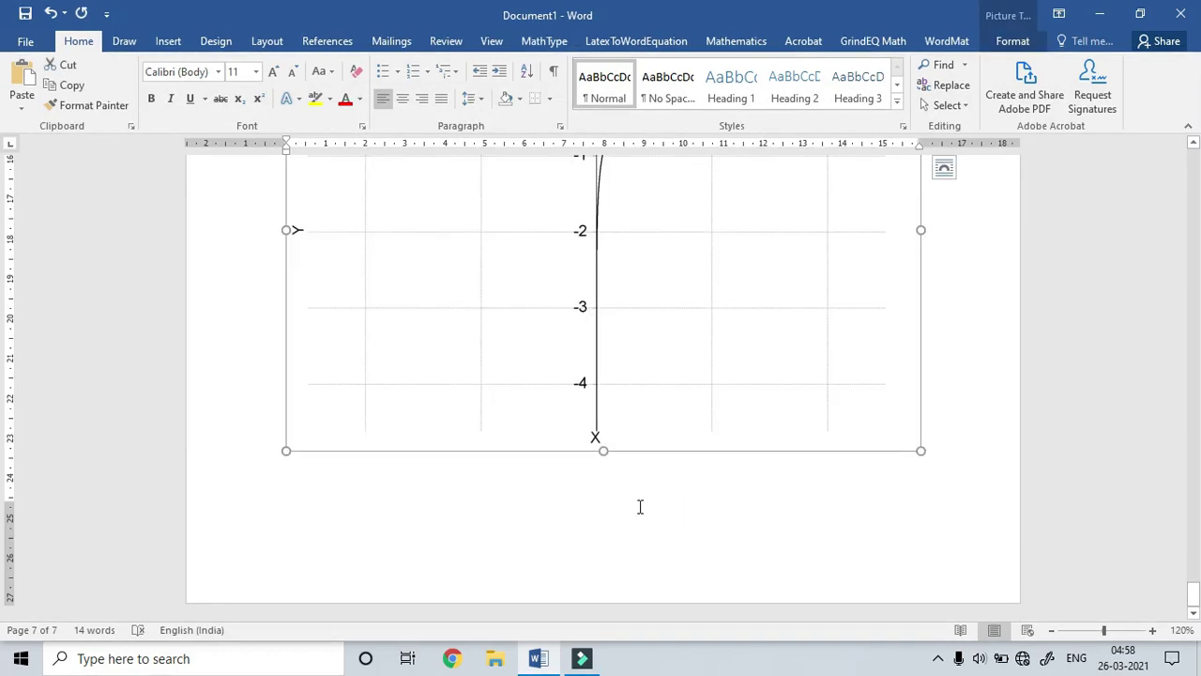
{"action": "left_click", "coordinate": [641, 507]}
{"action": "key", "text": "Return"}
{"action": "key", "text": "alt+equal"}
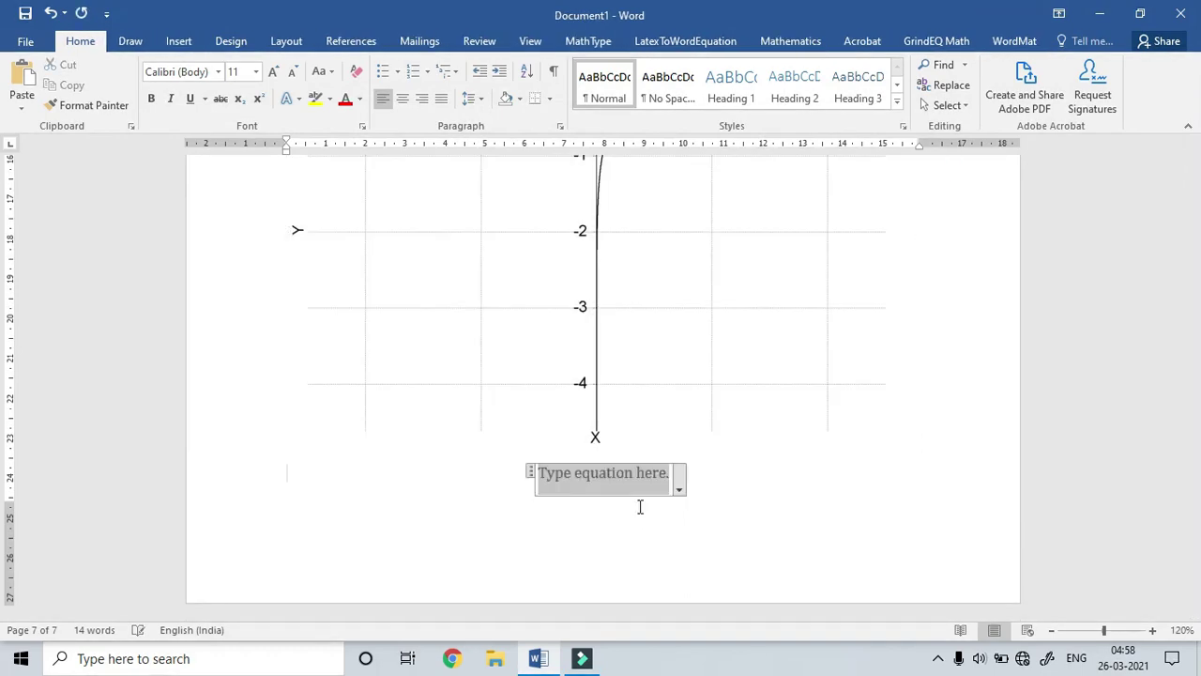
{"action": "type", "text": "e^x"}
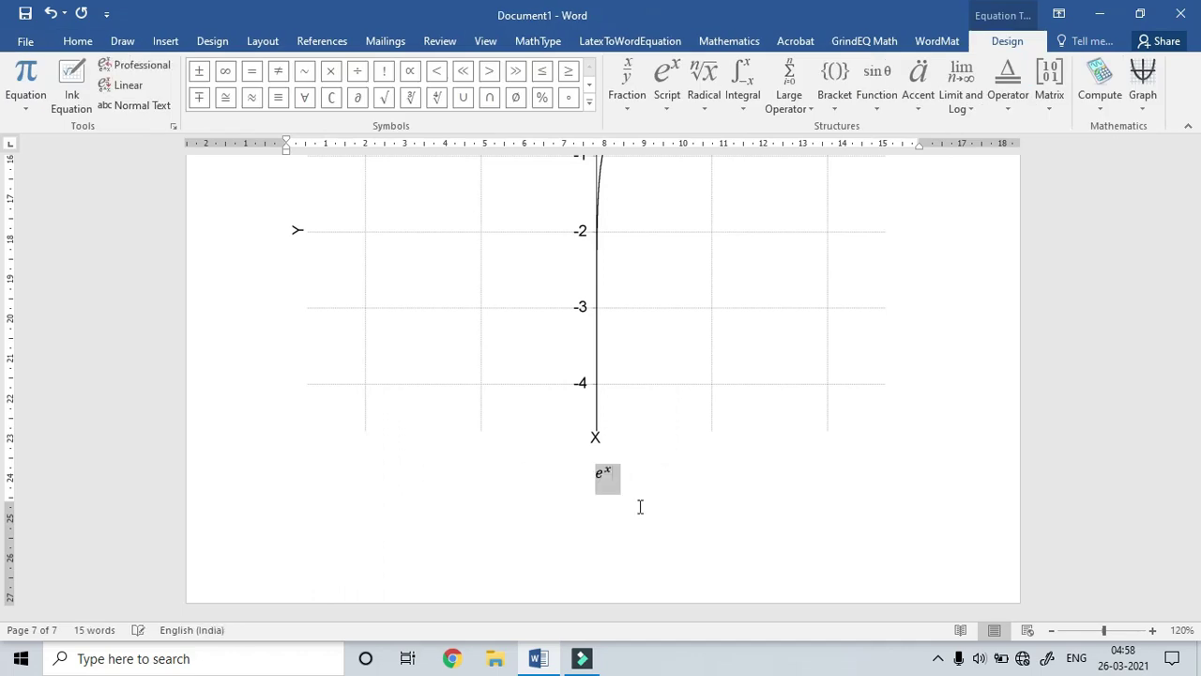
Plot the equation e^x in 2D and add log(x) as the second function in the same plot
{"action": "key", "text": "alt+g"}
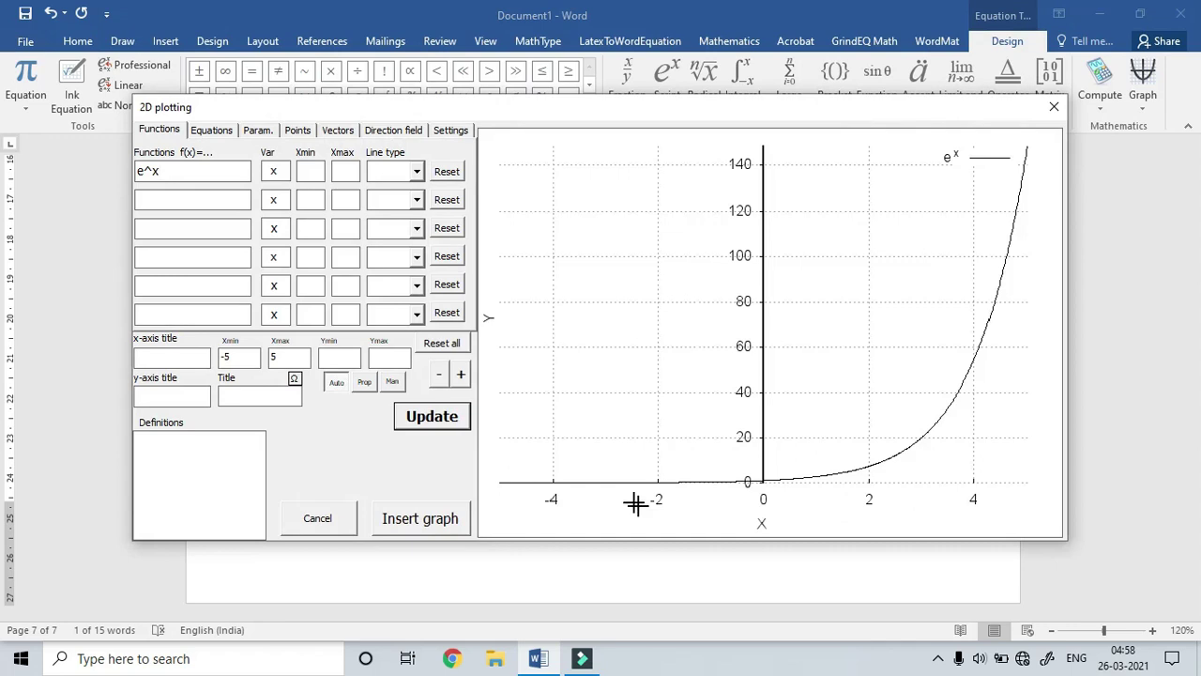
{"action": "left_click", "coordinate": [168, 201]}
{"action": "type", "text": "log(x)"}
{"action": "left_click", "coordinate": [408, 427]}
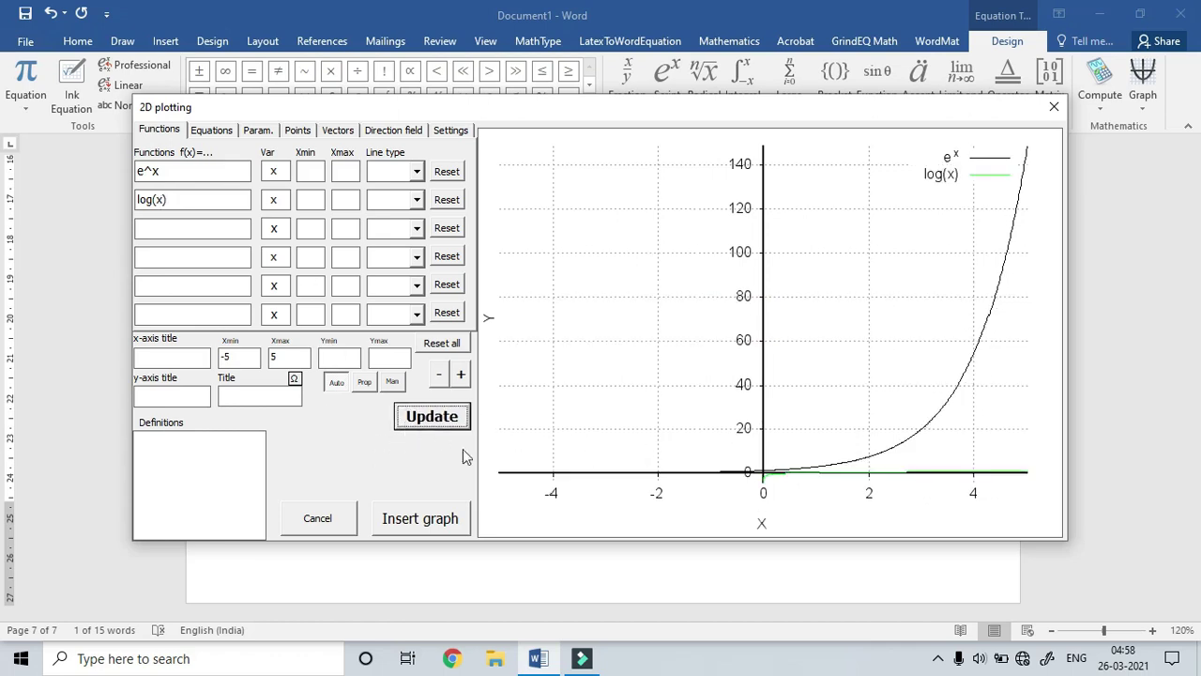
Set the y-axis range from -5 to 5, update the plot and insert the combined graph of e^x and log(x)
{"action": "left_click", "coordinate": [356, 366]}
{"action": "type", "text": "-5"}
{"action": "key", "text": "Tab"}
{"action": "left_click", "coordinate": [443, 425]}
{"action": "left_click", "coordinate": [418, 520]}
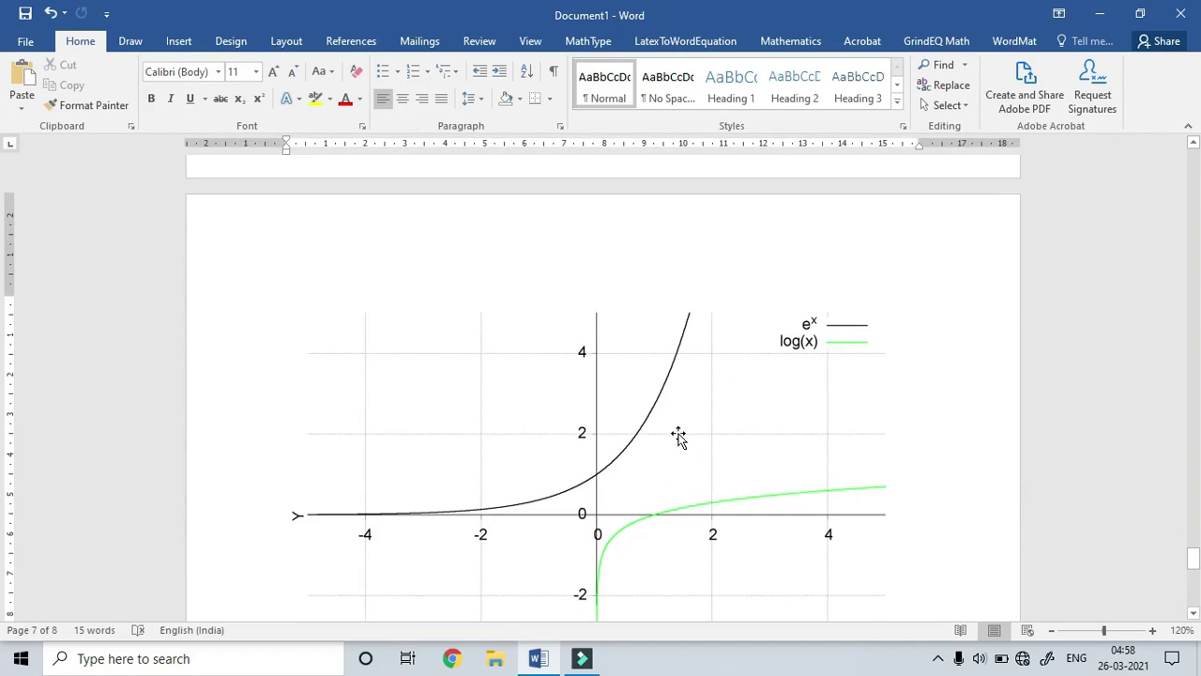
Insert the equation 2x^4-7x^3+5x-3 on a new line below the combined e^x and log(x) graph
{"action": "scroll", "coordinate": [751, 423], "scroll_direction": "down", "scroll_amount": 2}
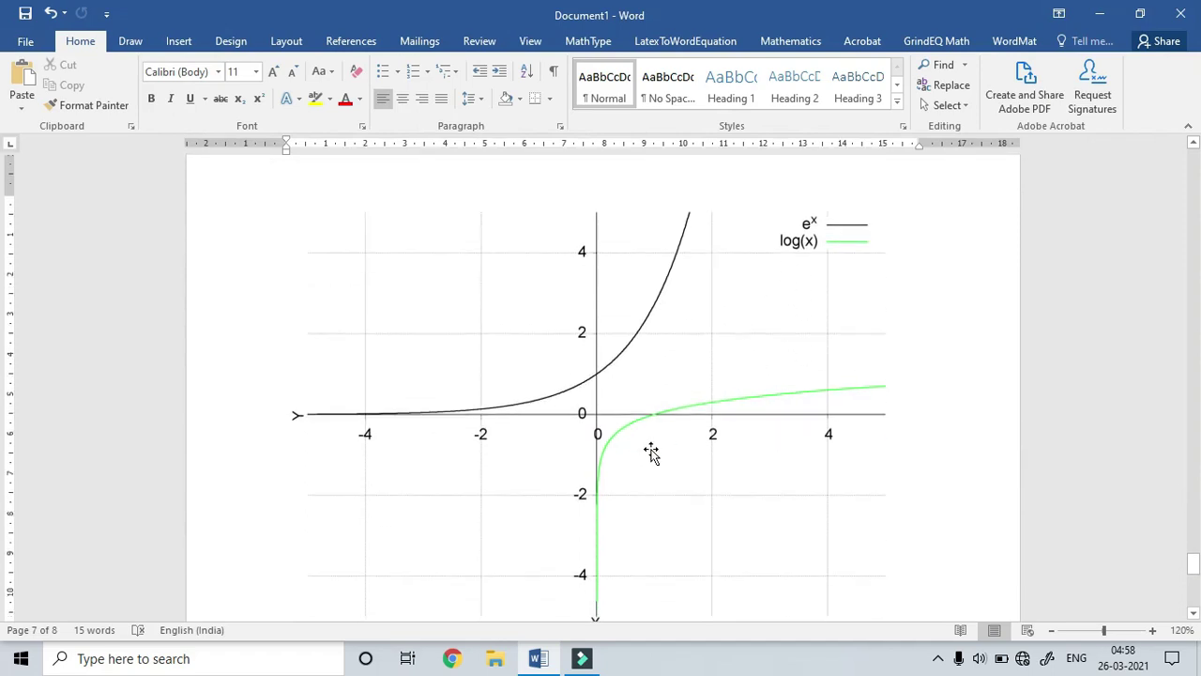
{"action": "scroll", "coordinate": [676, 464], "scroll_direction": "down", "scroll_amount": 5}
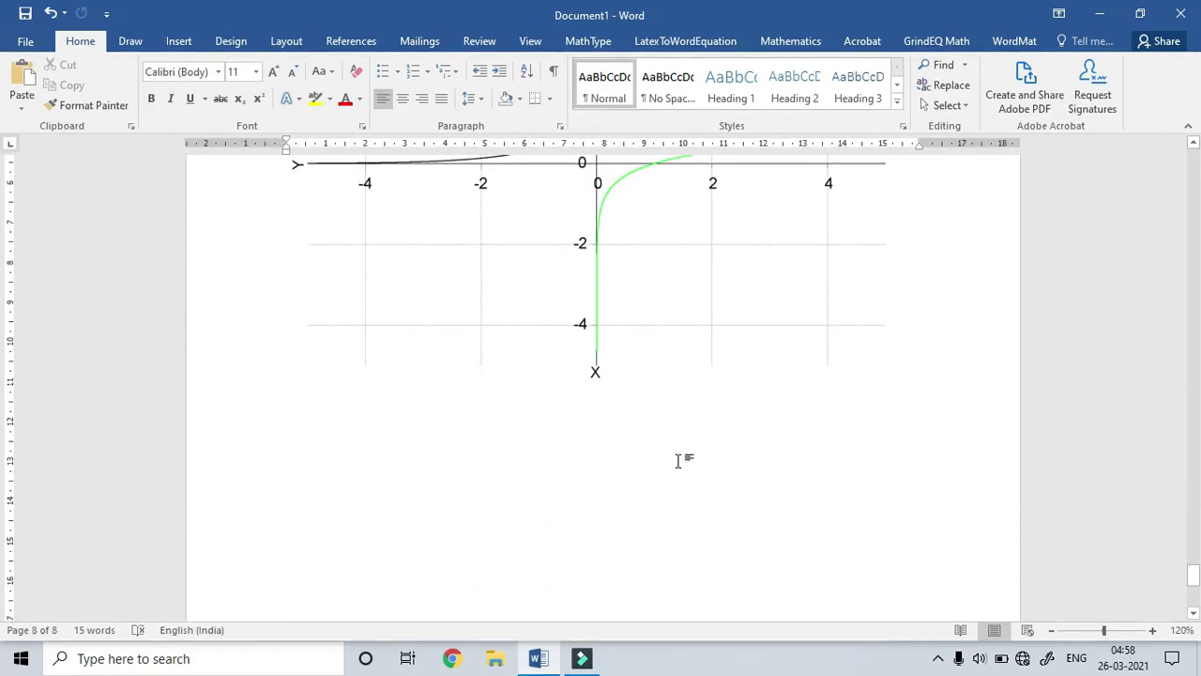
{"action": "key", "text": "Return"}
{"action": "key", "text": "alt+equal"}
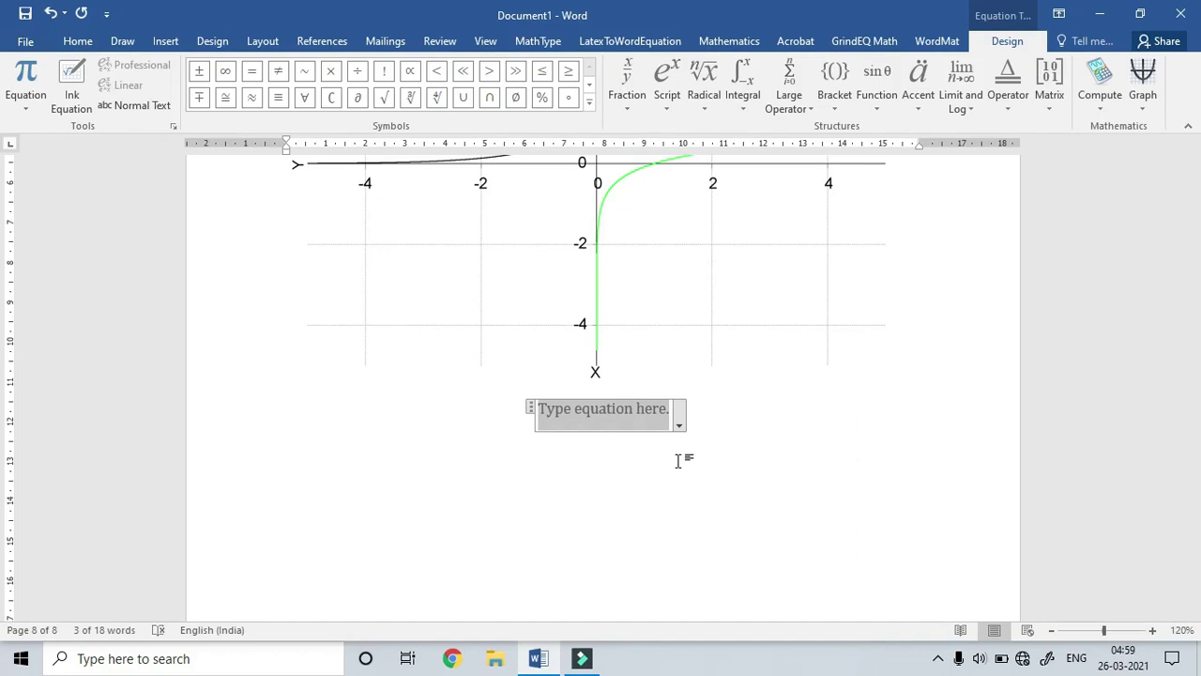
{"action": "type", "text": "2x^"}
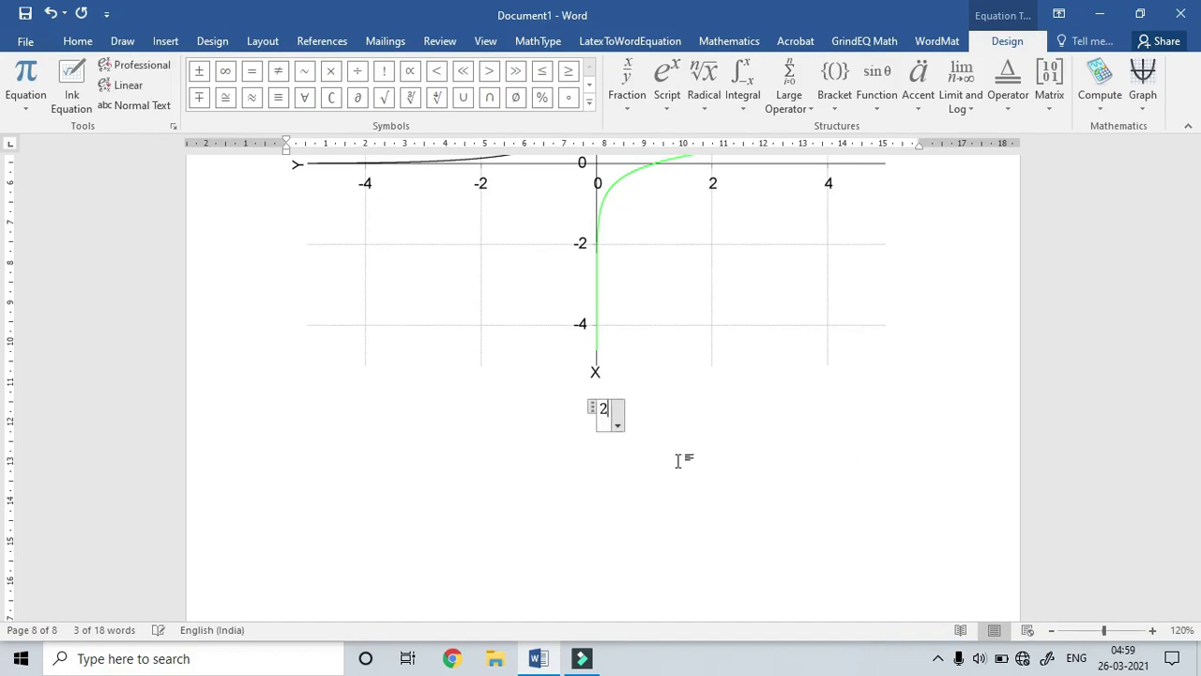
{"action": "key", "text": "BackSpace"}
{"action": "key", "text": "BackSpace"}
{"action": "type", "text": "3"}
{"action": "key", "text": "BackSpace"}
{"action": "type", "text": "x^2"}
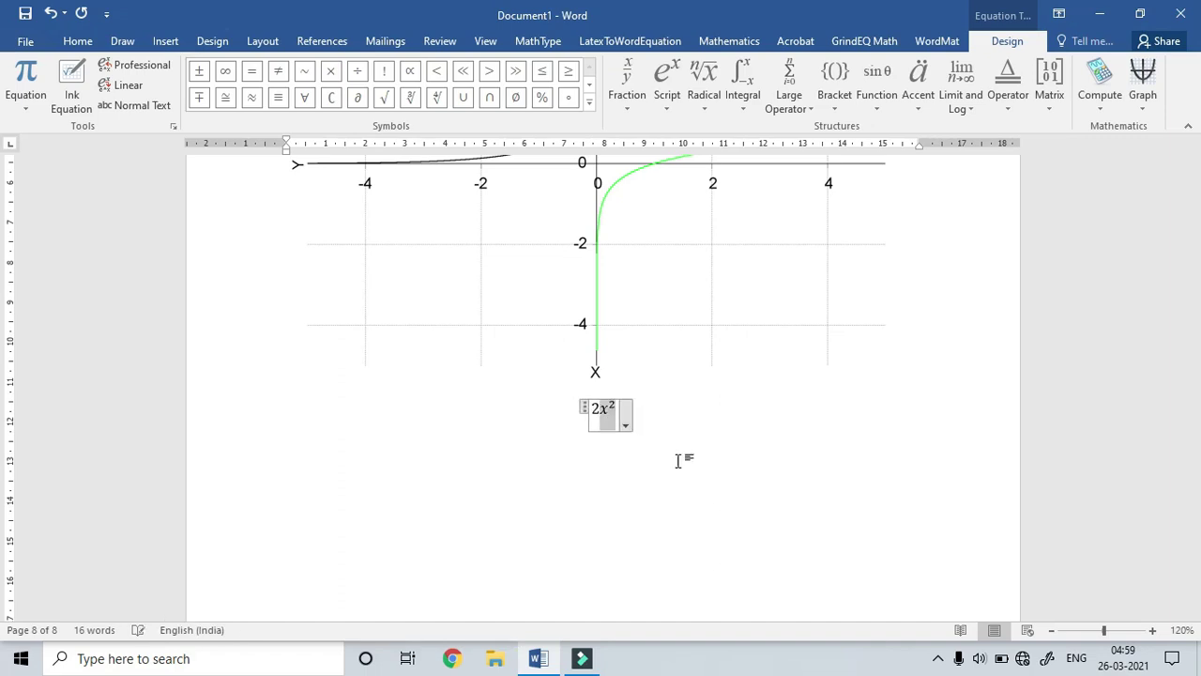
{"action": "key", "text": "BackSpace"}
{"action": "key", "text": "BackSpace"}
{"action": "key", "text": "BackSpace"}
{"action": "type", "text": "x^4-7x"}
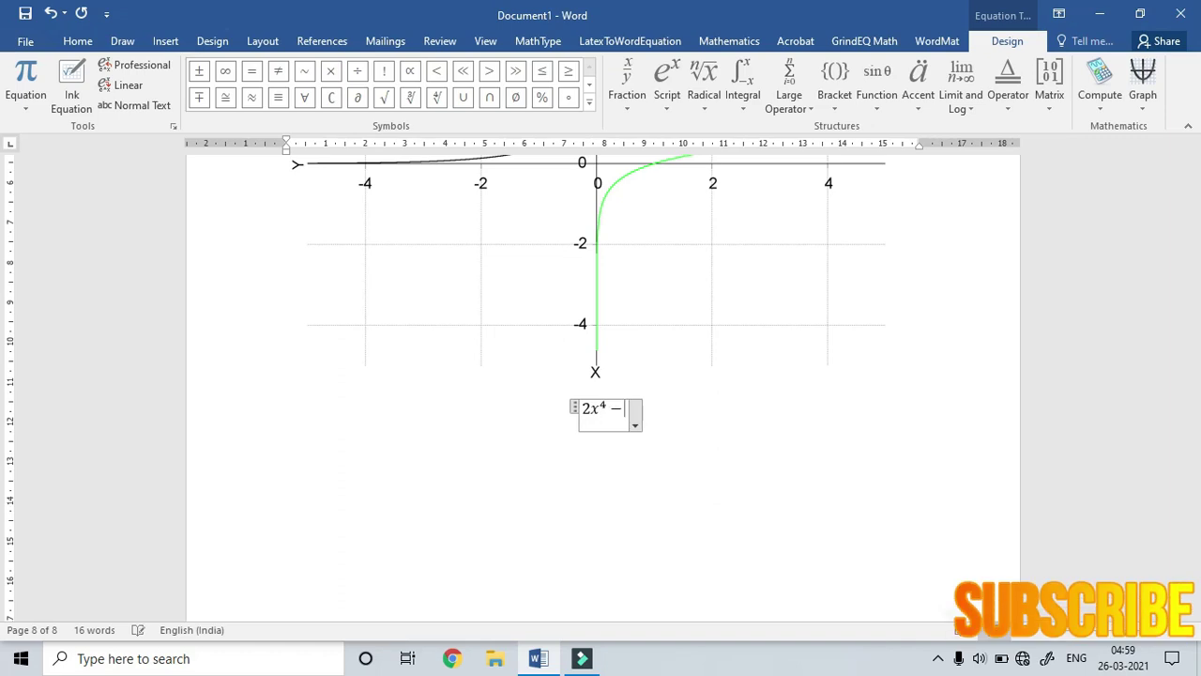
{"action": "type", "text": "^"}
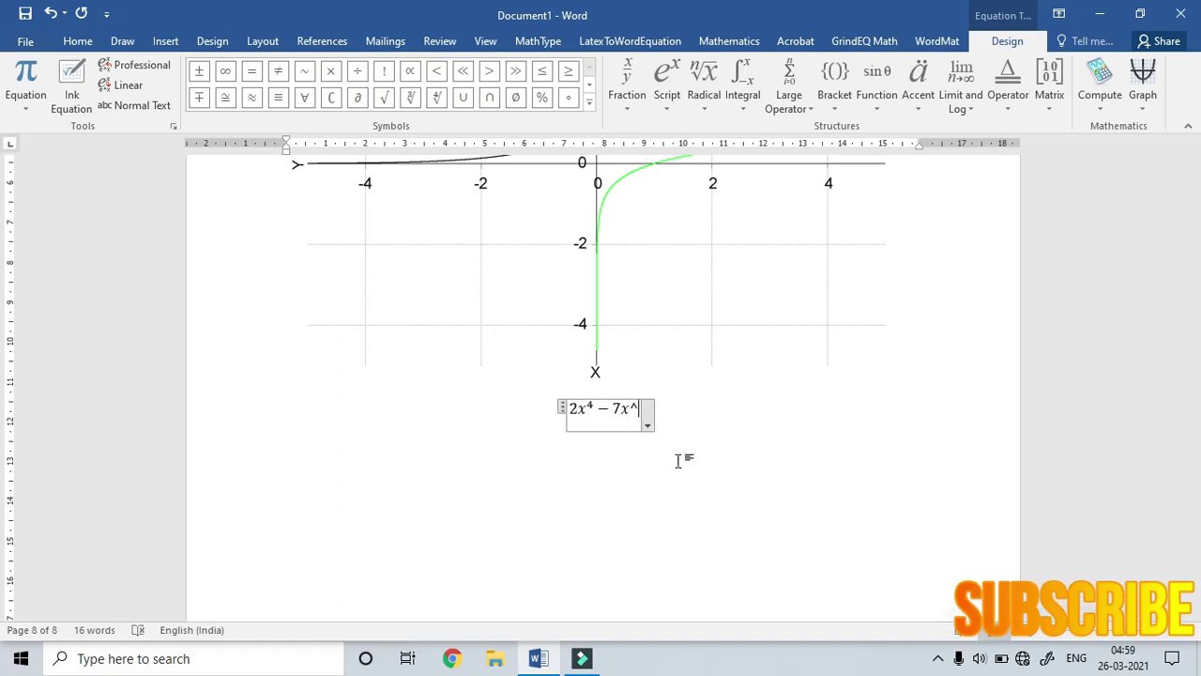
{"action": "type", "text": "3+5"}
{"action": "type", "text": "x"}
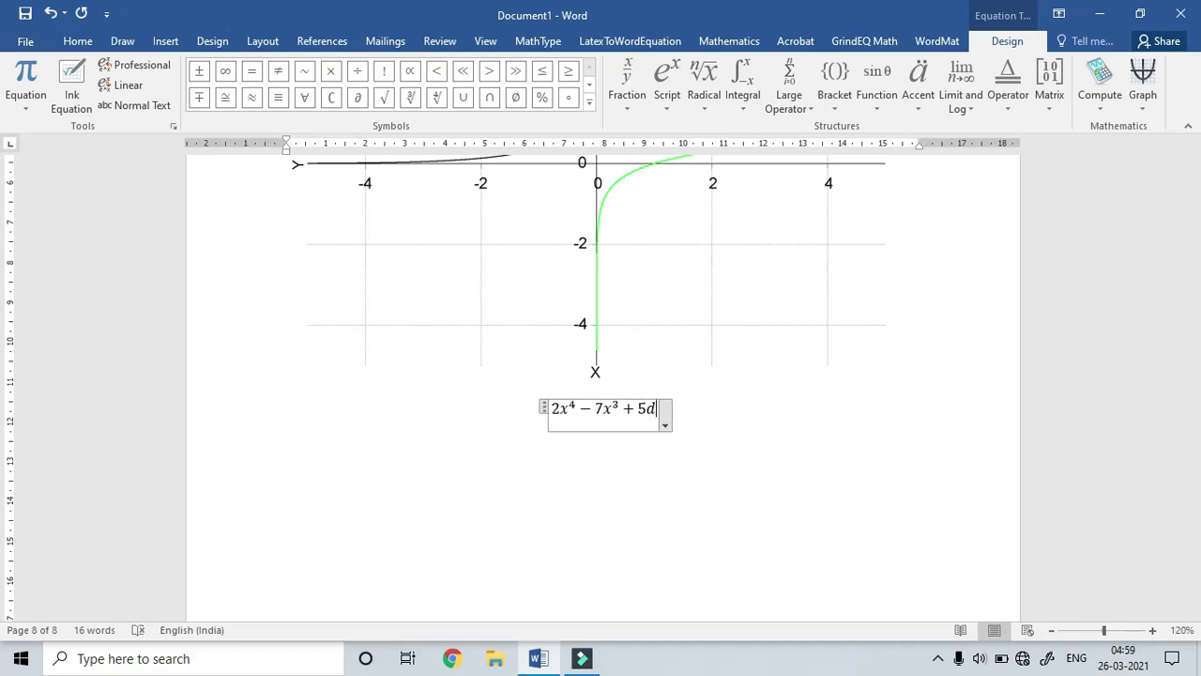
{"action": "type", "text": "-3"}
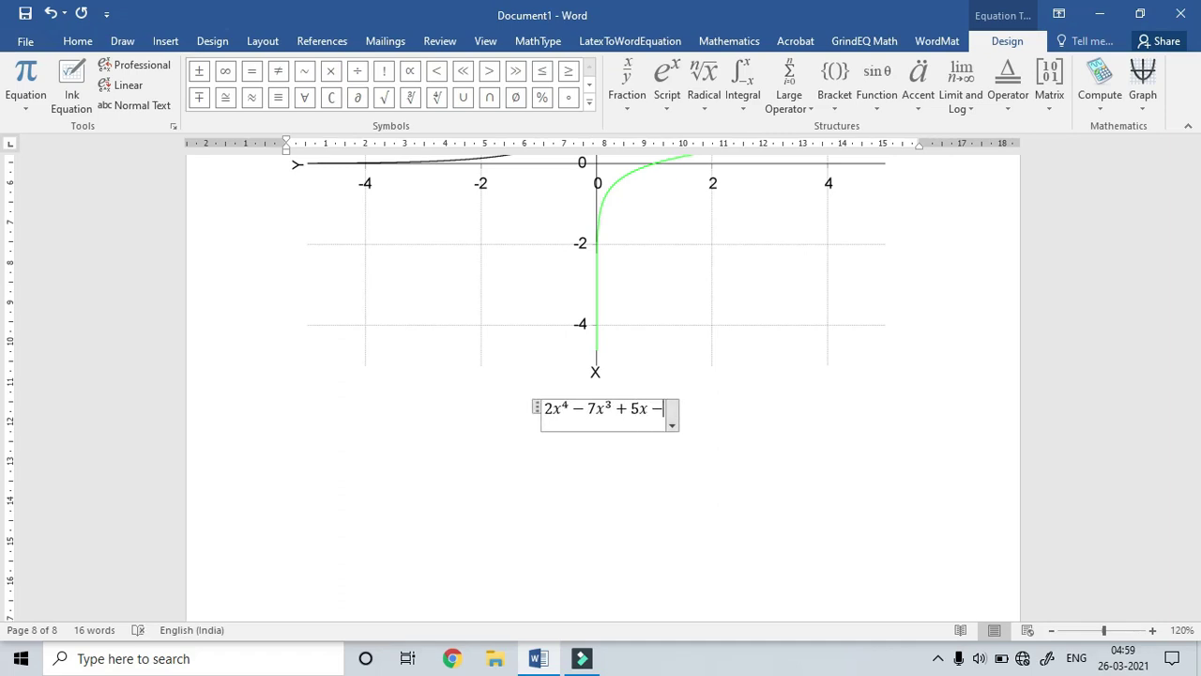
Plot the equation 2x^4-7x^3+5x-3 in 2D with a y-axis range from -5 to 5 and insert its graph
{"action": "key", "text": "shift+Home"}
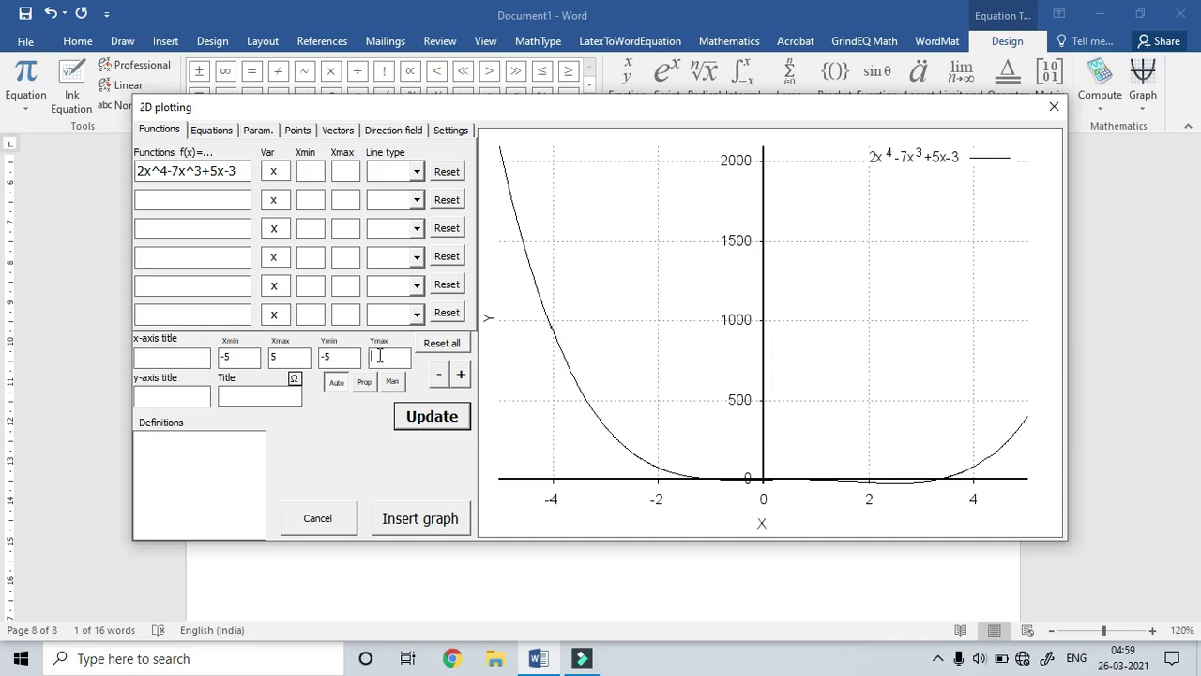
{"action": "left_click", "coordinate": [423, 417]}
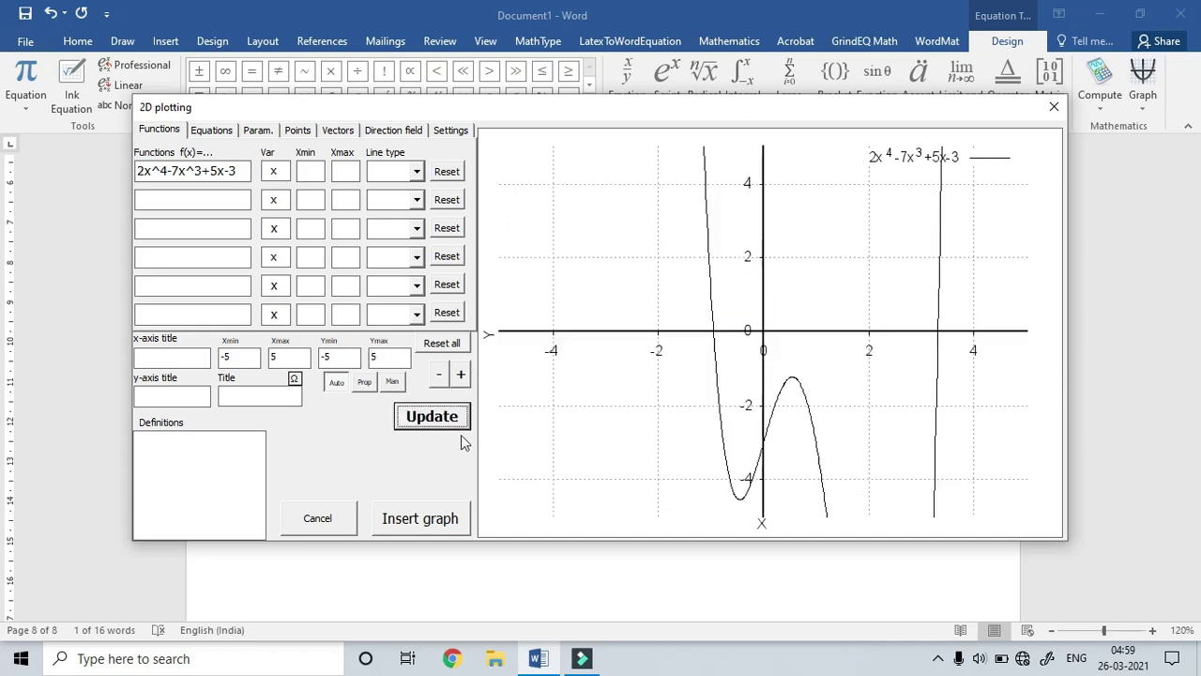
{"action": "left_click", "coordinate": [411, 524]}
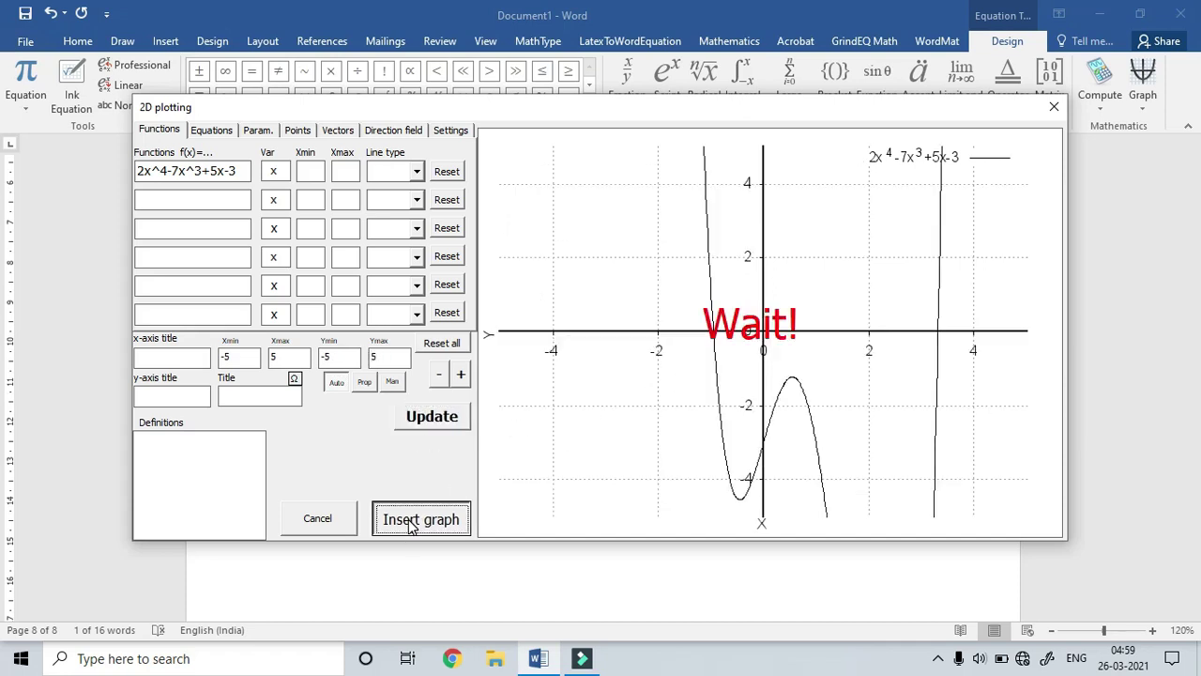
{"action": "scroll", "coordinate": [592, 460], "scroll_direction": "down", "scroll_amount": 1}
{"action": "scroll", "coordinate": [596, 461], "scroll_direction": "up", "scroll_amount": 3}
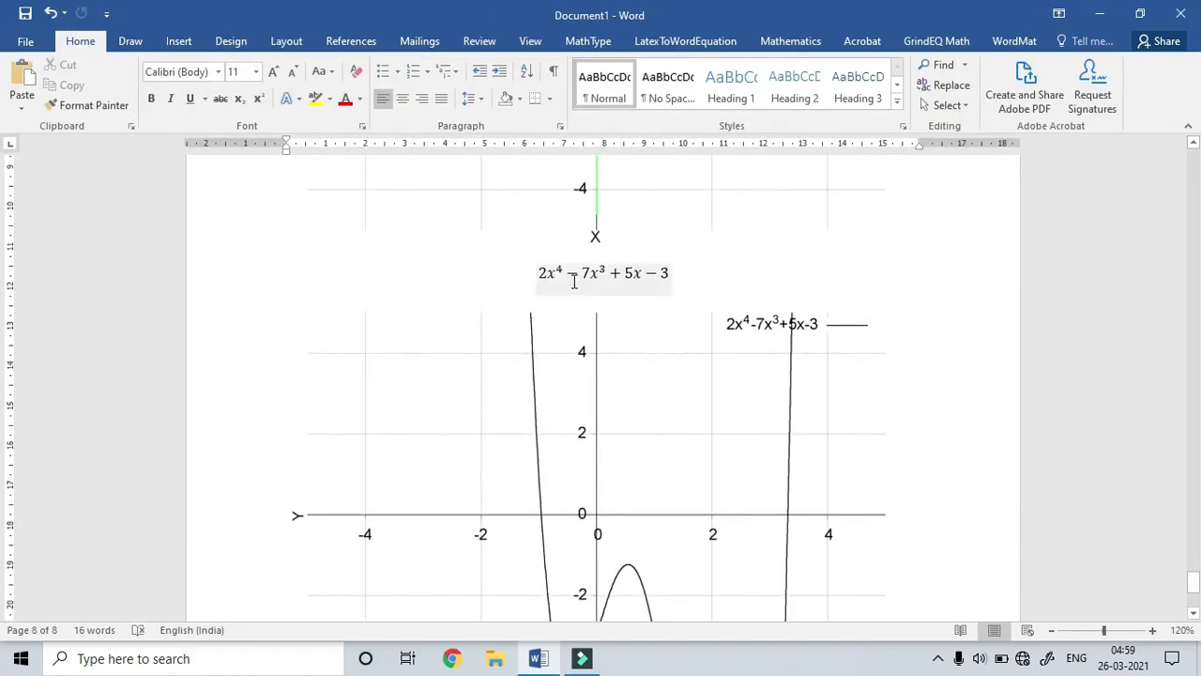
{"action": "scroll", "coordinate": [601, 459], "scroll_direction": "down", "scroll_amount": 3}
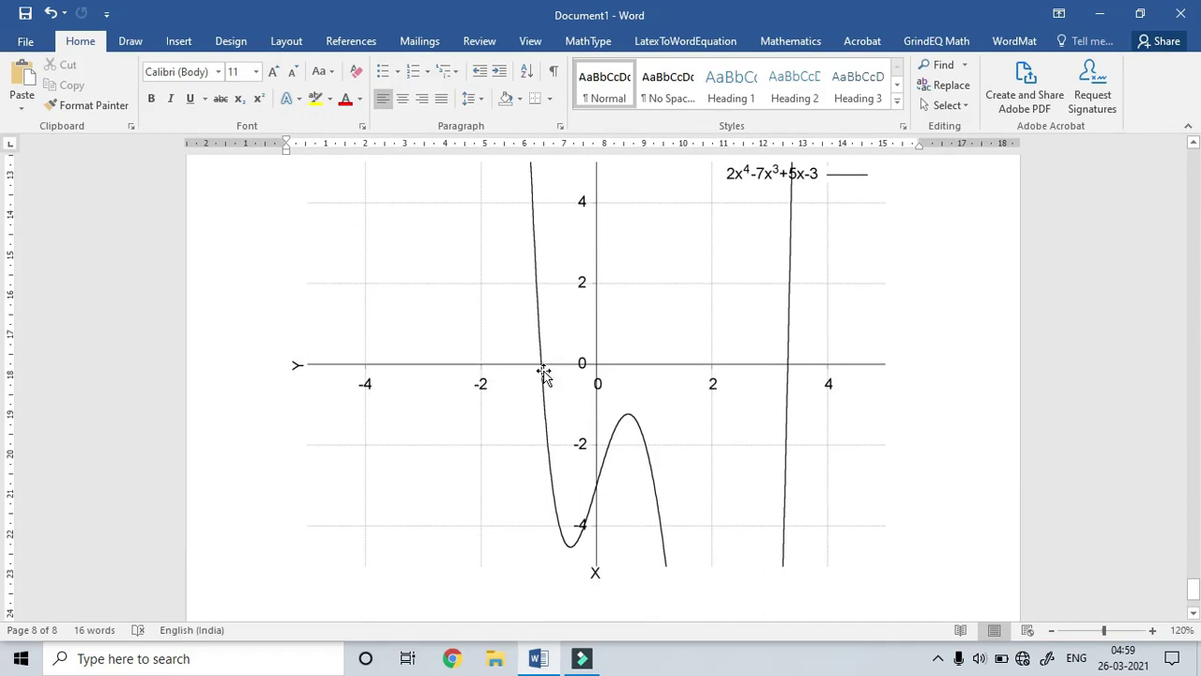
{"action": "scroll", "coordinate": [561, 399], "scroll_direction": "up", "scroll_amount": 3}
{"action": "left_click", "coordinate": [675, 273]}
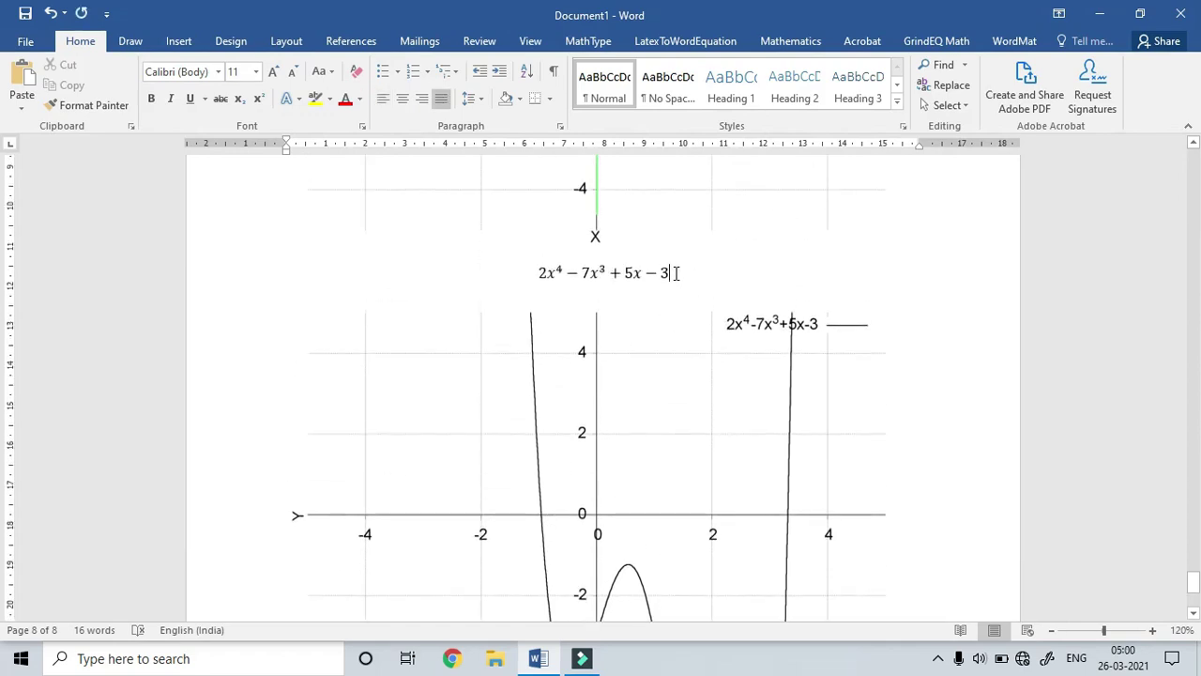
{"action": "left_click", "coordinate": [675, 275]}
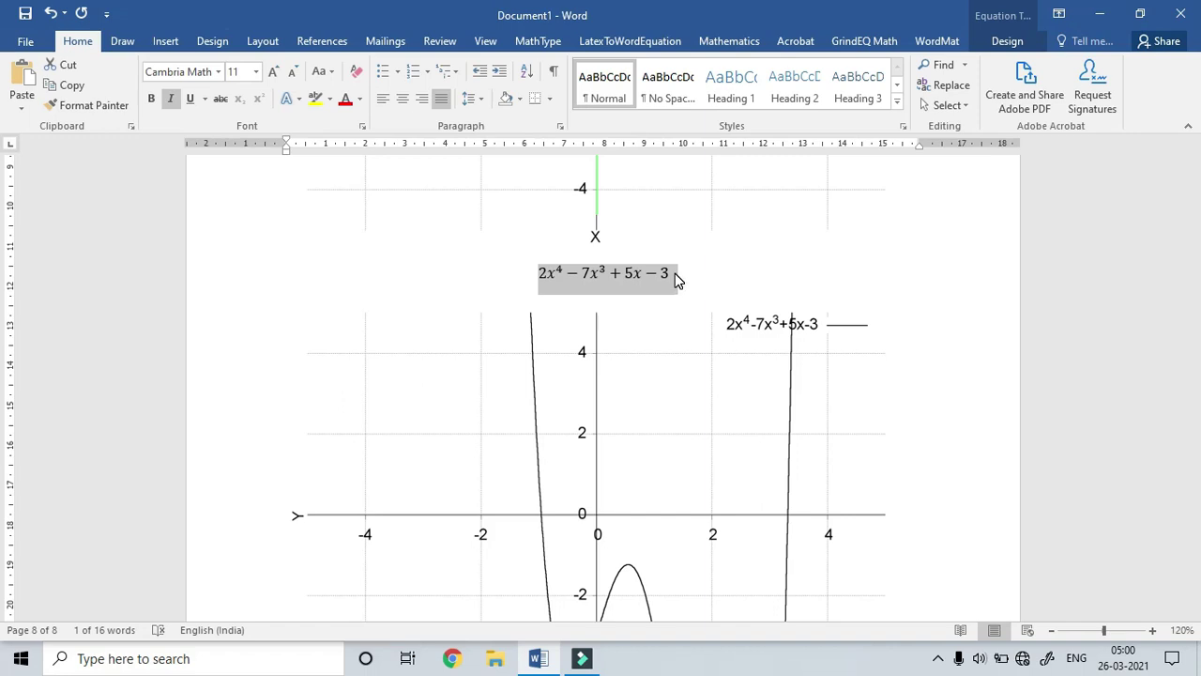
{"action": "key", "text": "alt+b"}
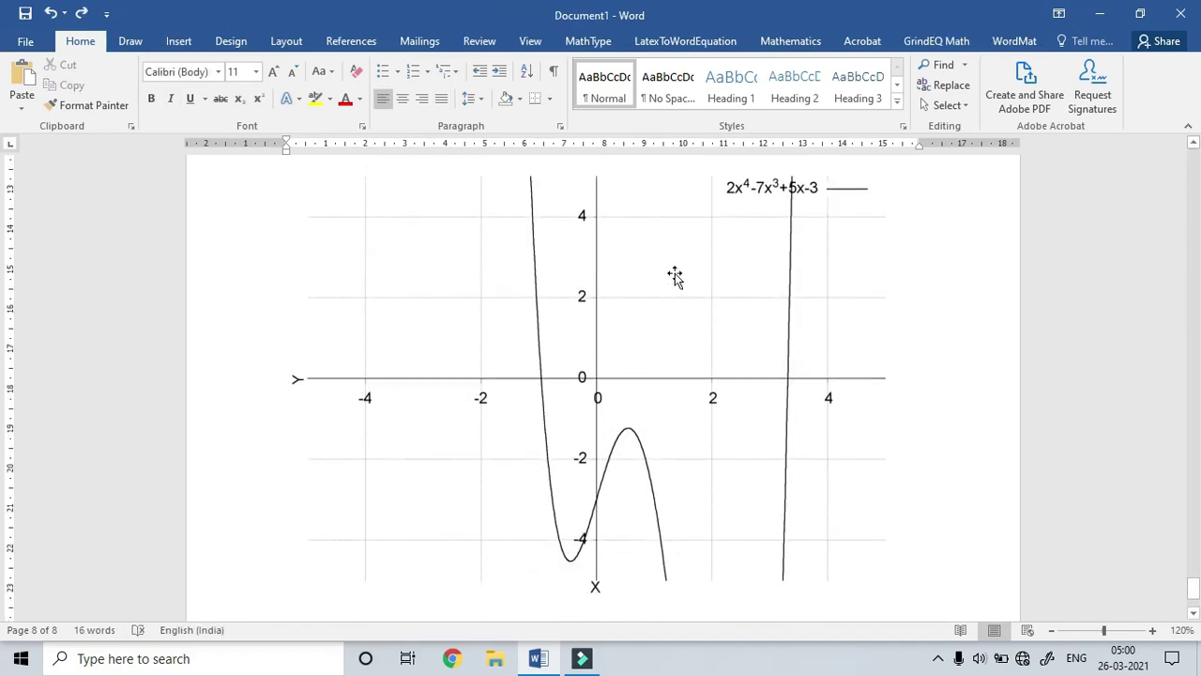
Append =0 to the expression 2x^4-7x^3+5x-3 above its graph
{"action": "scroll", "coordinate": [675, 275], "scroll_direction": "up", "scroll_amount": 5}
{"action": "left_click", "coordinate": [677, 390]}
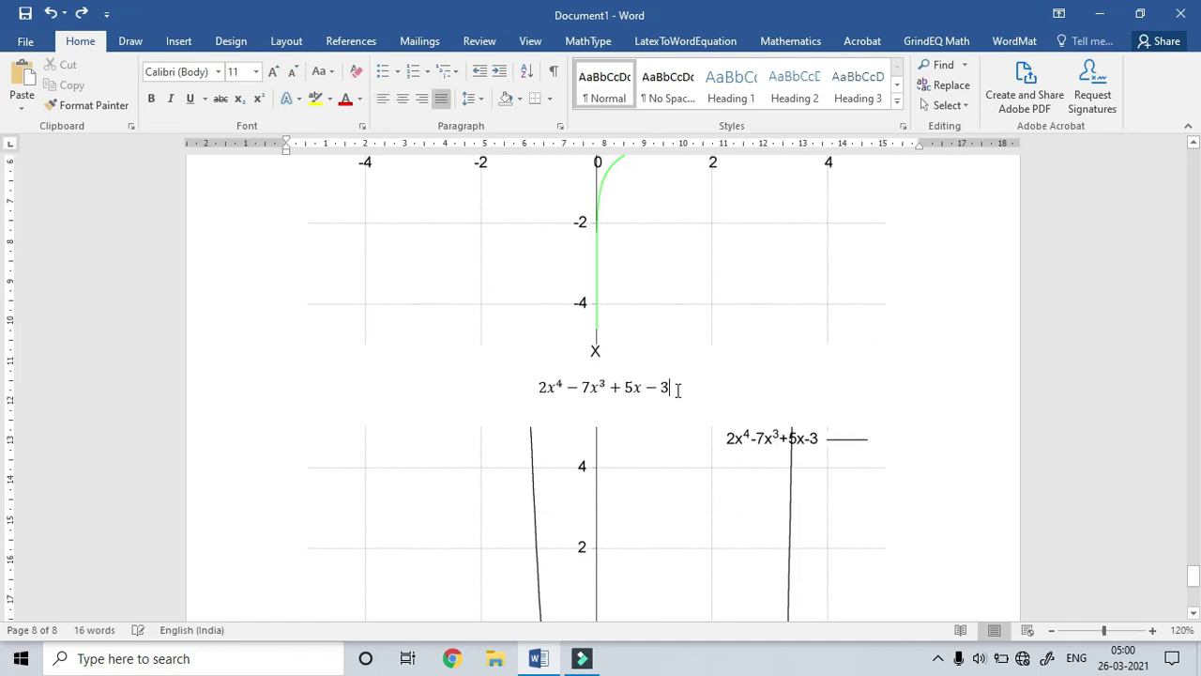
{"action": "type", "text": "=0"}
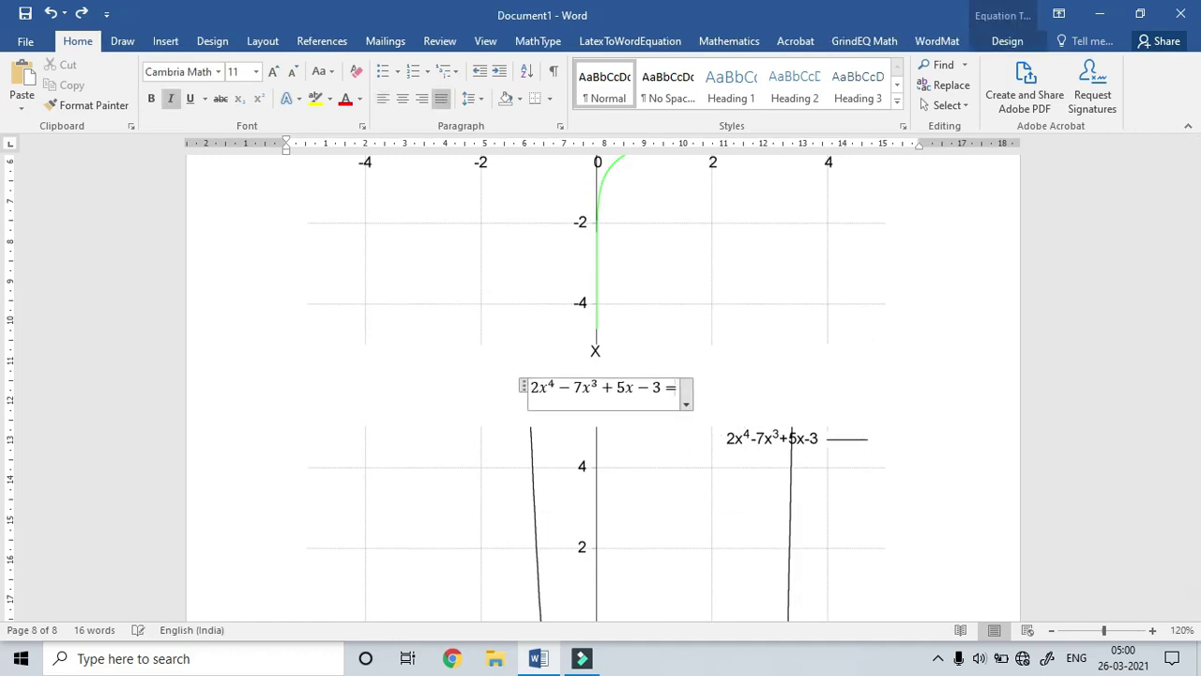
Solve the equation 2x^4-7x^3+5x-3=0 for x and compare the solutions with the x-axis crossings on the graph
{"action": "key", "text": "ctrl+a"}
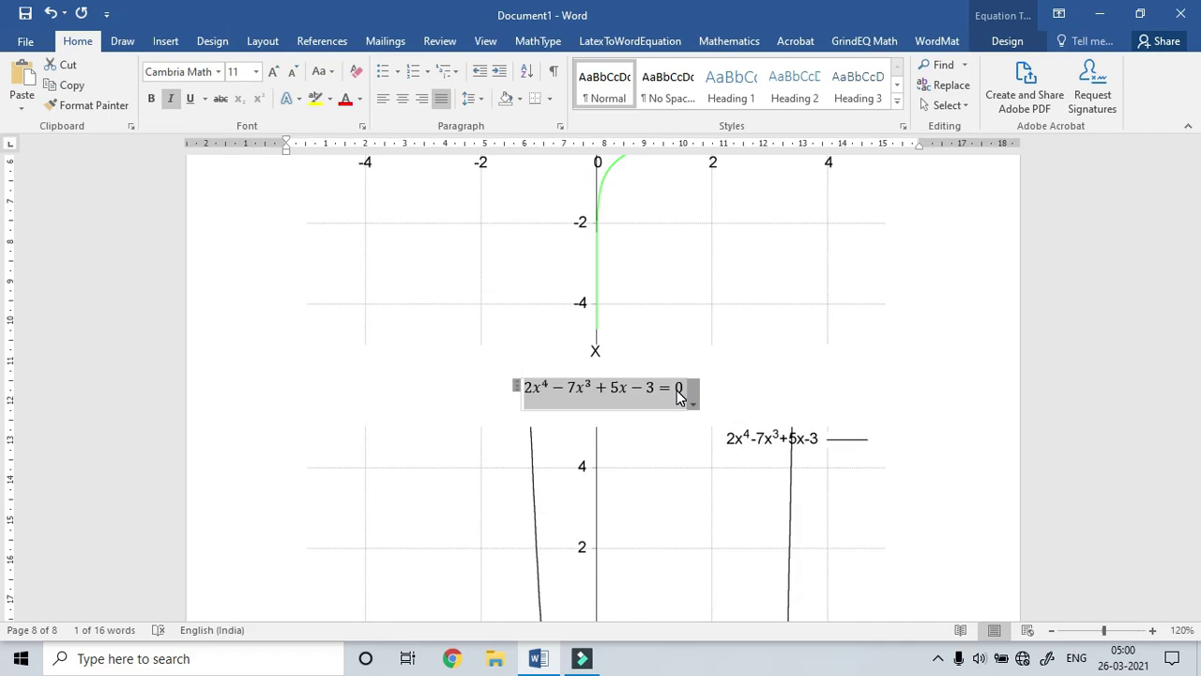
{"action": "key", "text": "alt+l"}
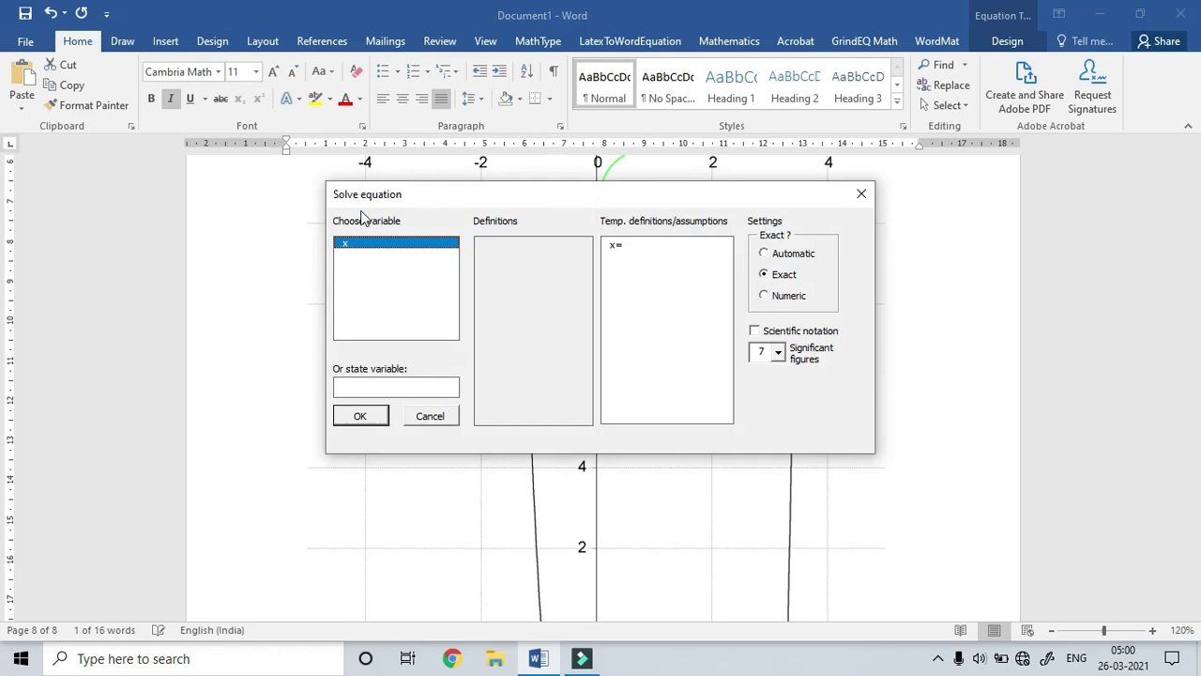
{"action": "left_click", "coordinate": [362, 419]}
{"action": "left_click", "coordinate": [359, 422]}
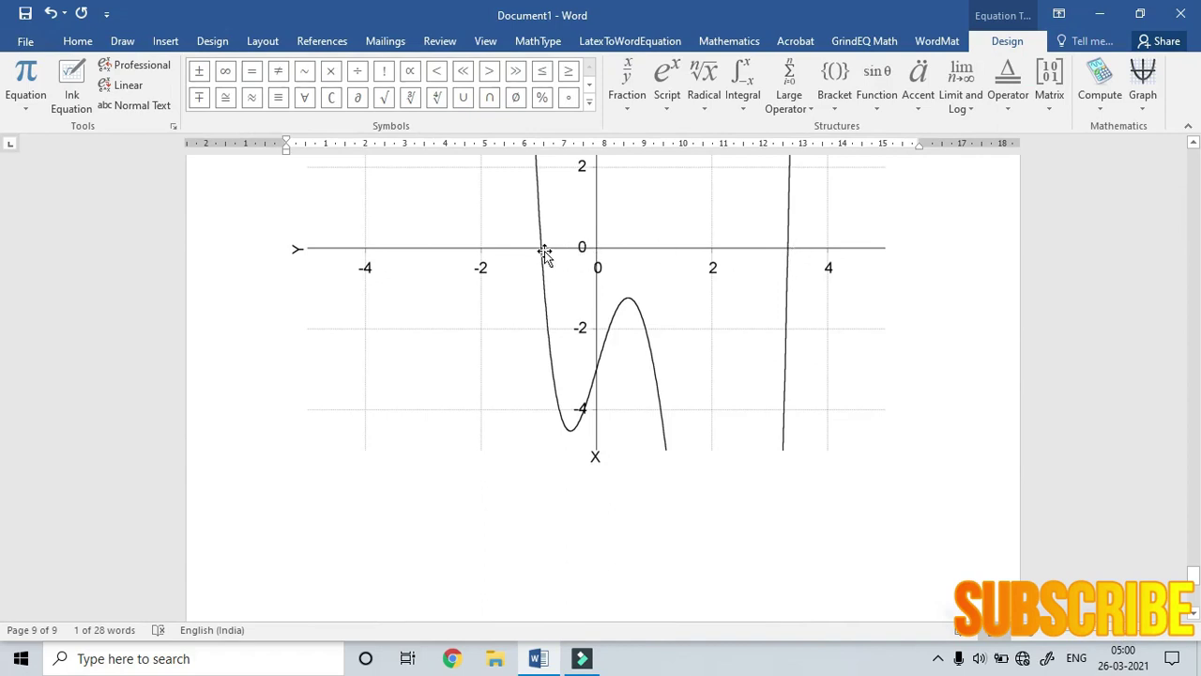
{"action": "scroll", "coordinate": [604, 271], "scroll_direction": "up", "scroll_amount": 5}
{"action": "scroll", "coordinate": [595, 327], "scroll_direction": "up", "scroll_amount": 6}
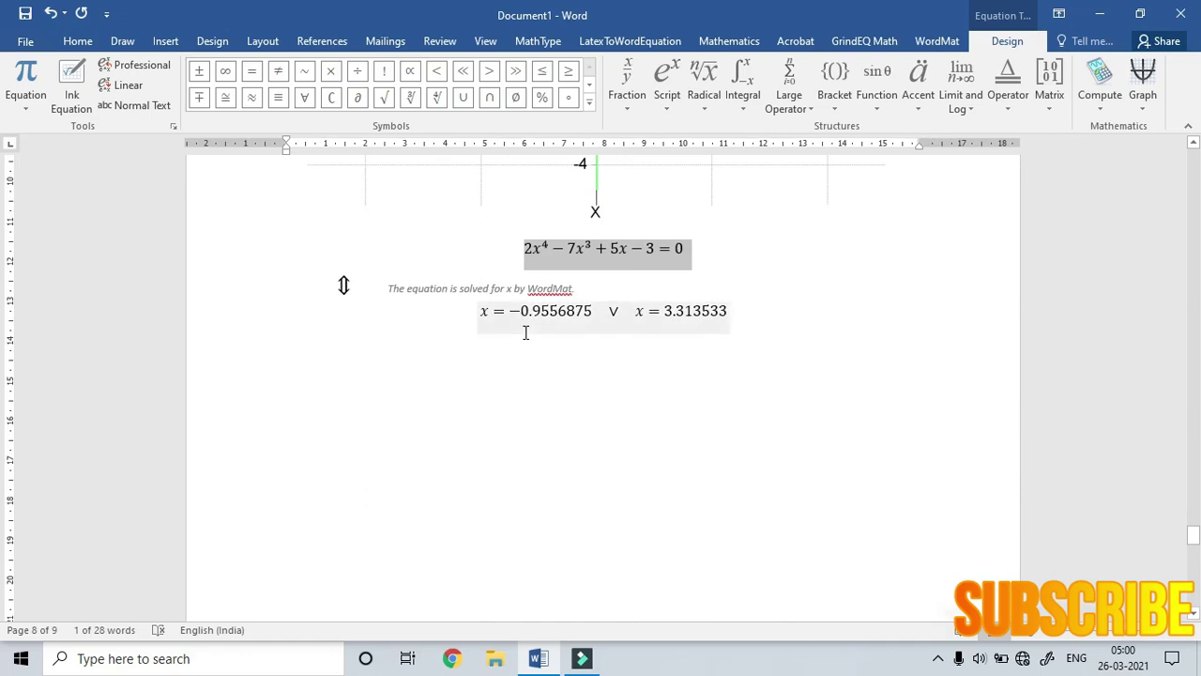
{"action": "scroll", "coordinate": [525, 333], "scroll_direction": "down", "scroll_amount": 8}
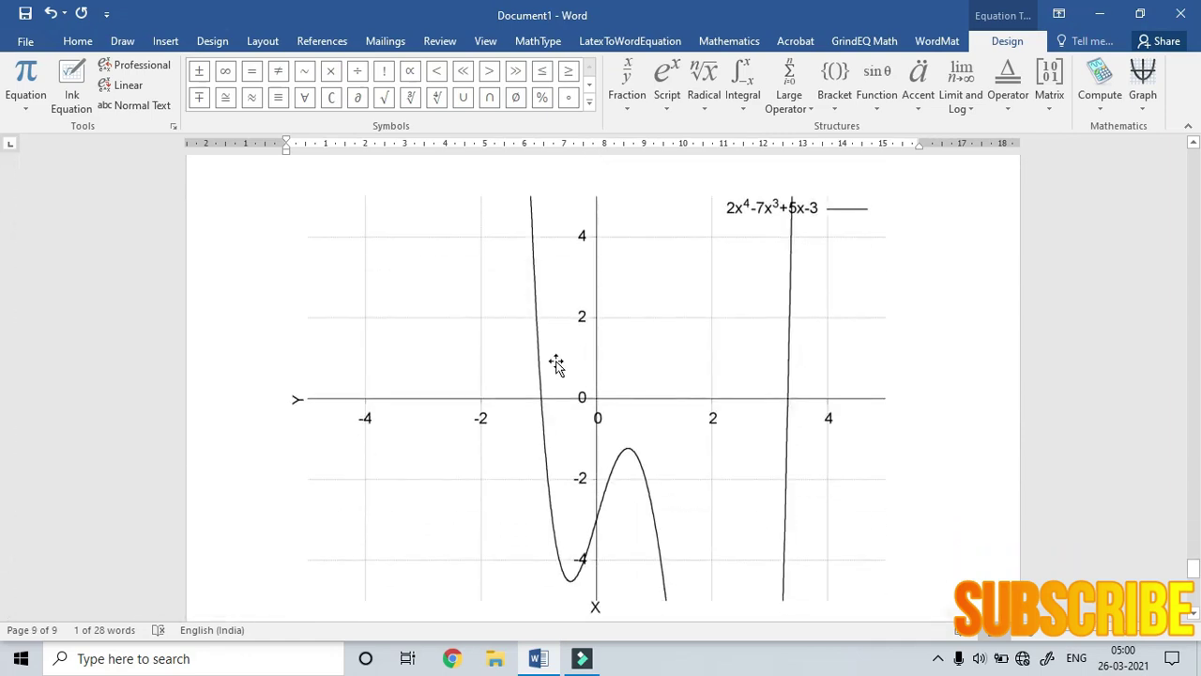